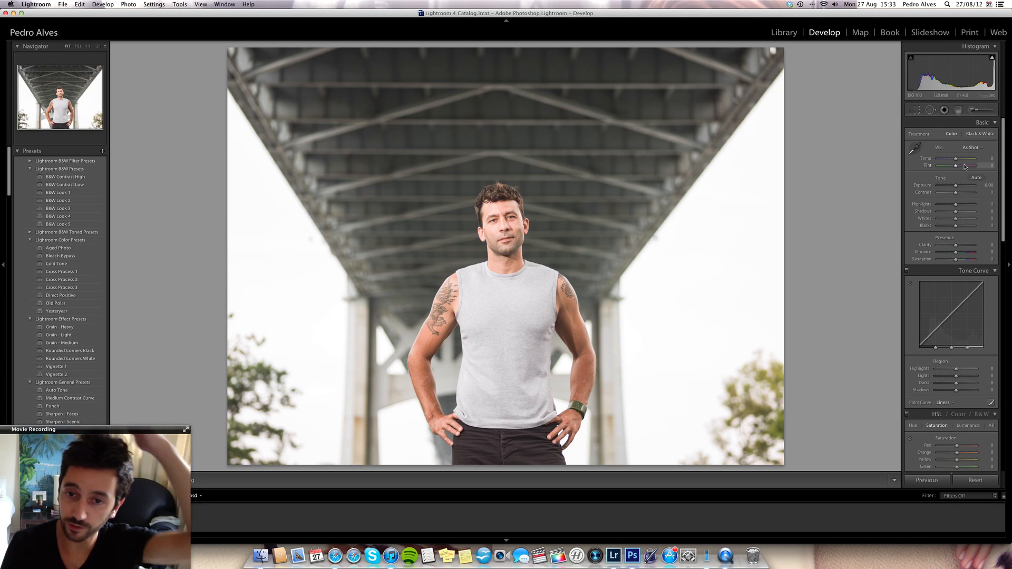
# - Set Contrast to +20, Highlights to -66, Whites to -67 and Blacks to -51 for the portrait
pyautogui.click(989, 193)
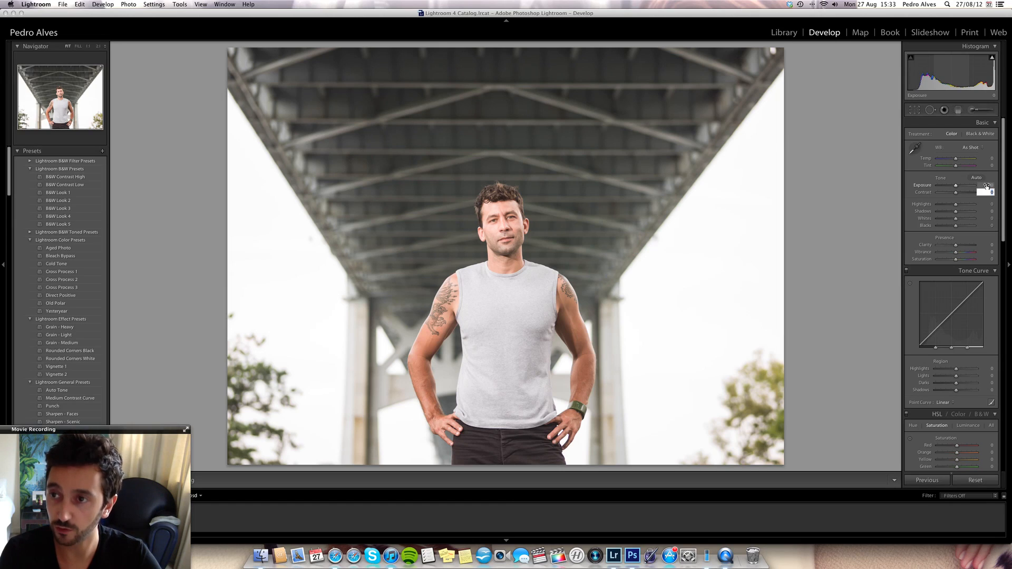
pyautogui.write('20')
pyautogui.press('Tab')
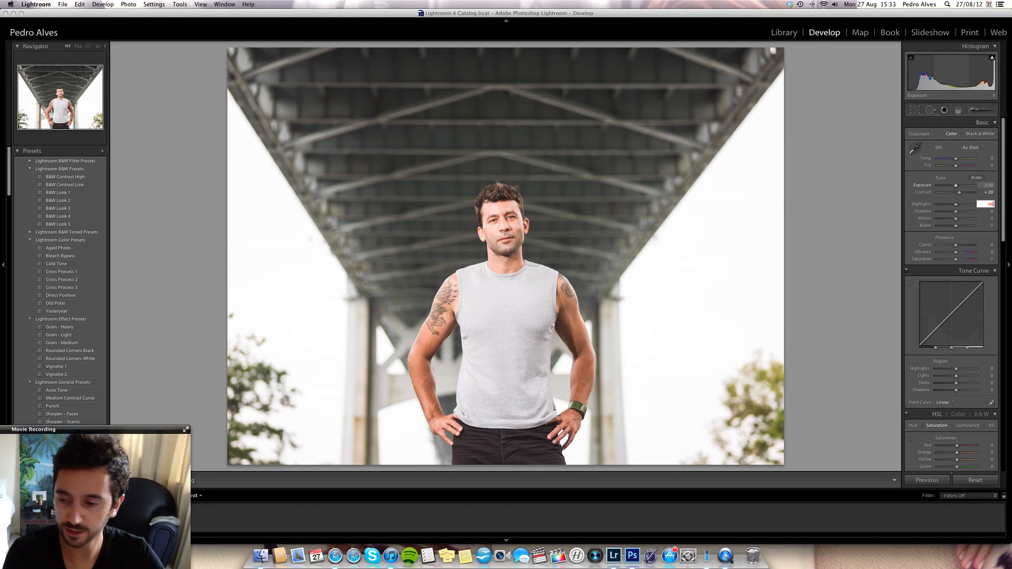
pyautogui.press('Tab')
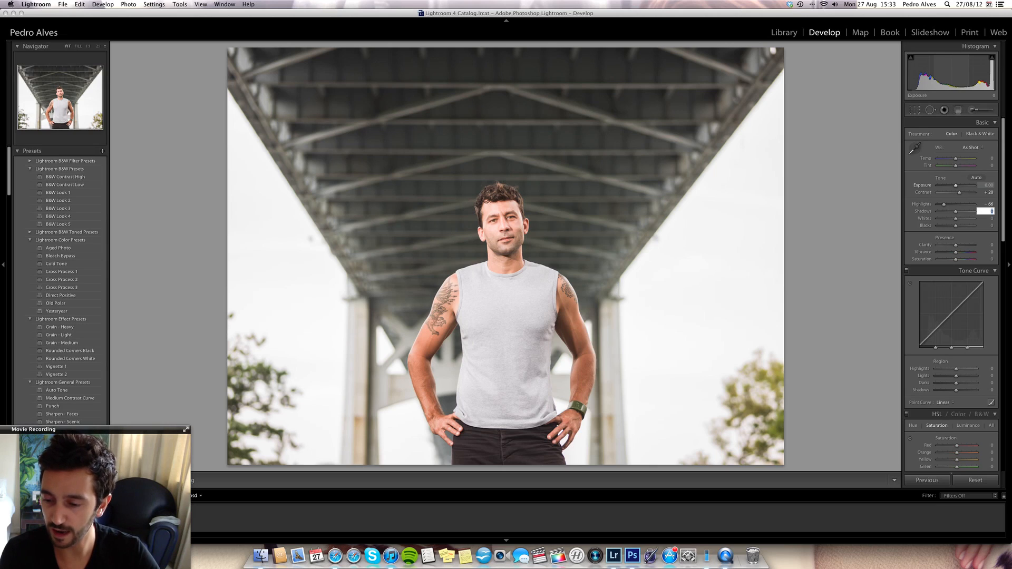
pyautogui.press('Tab')
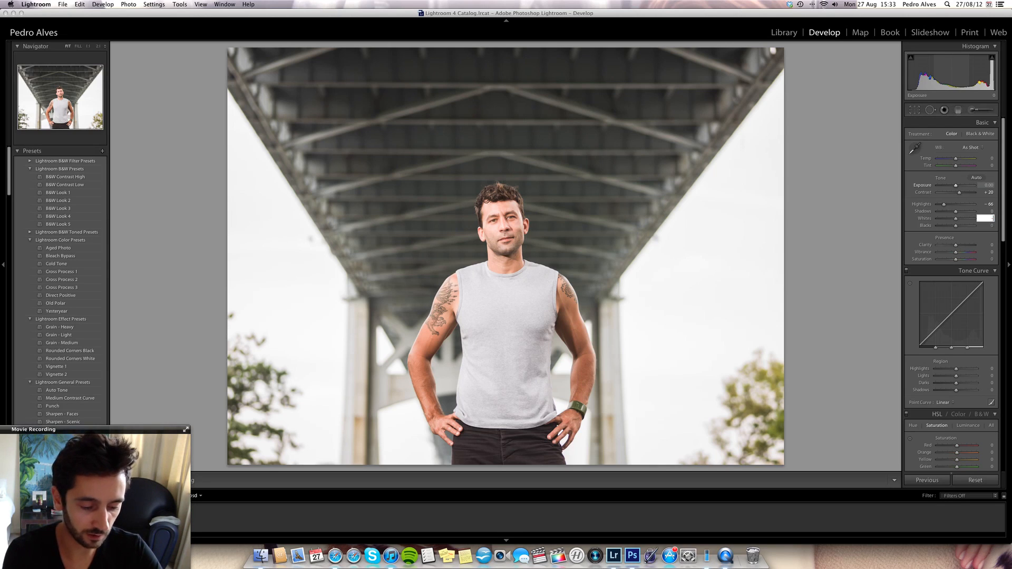
pyautogui.write('-67')
pyautogui.press('Tab')
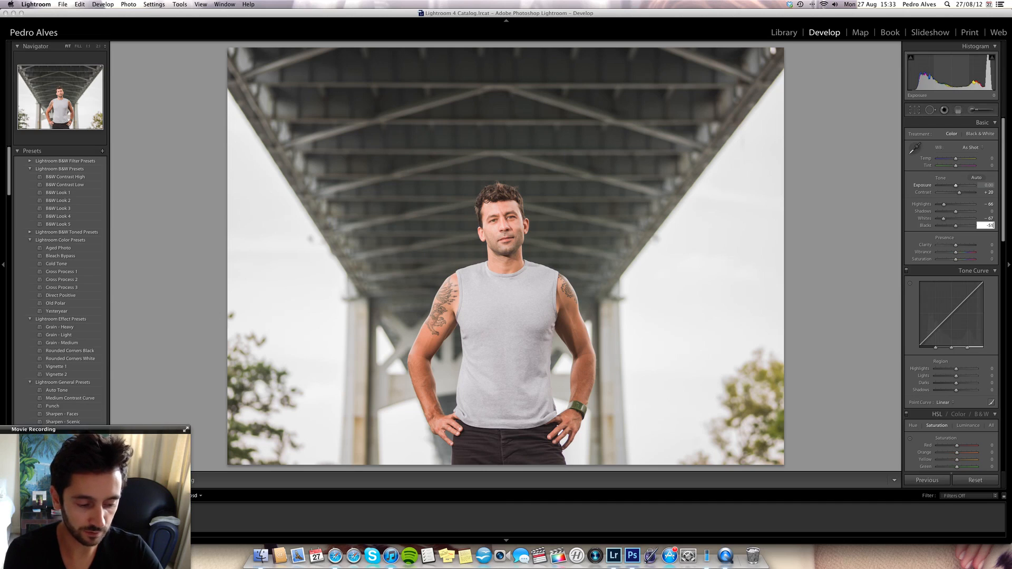
pyautogui.write('-51')
pyautogui.press('Tab')
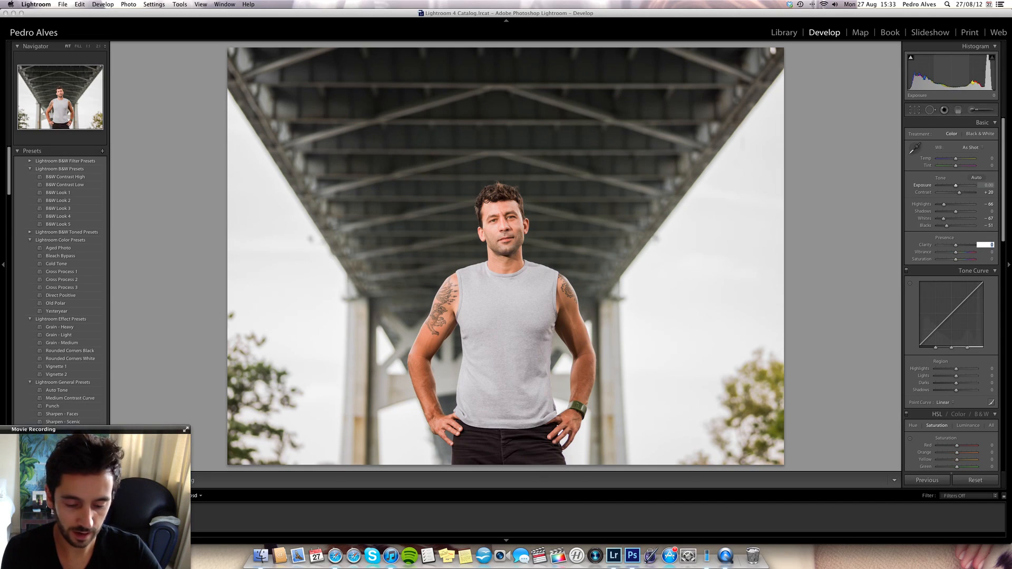
# - Set the portrait's Clarity to +23, Vibrance to +13 and Saturation to -17
pyautogui.press('Tab')
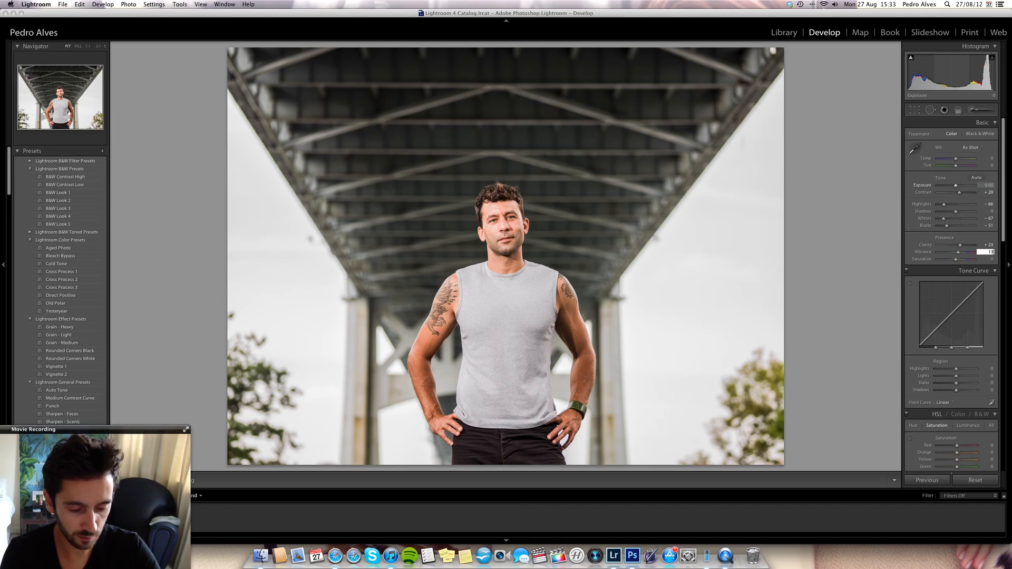
pyautogui.press('Tab')
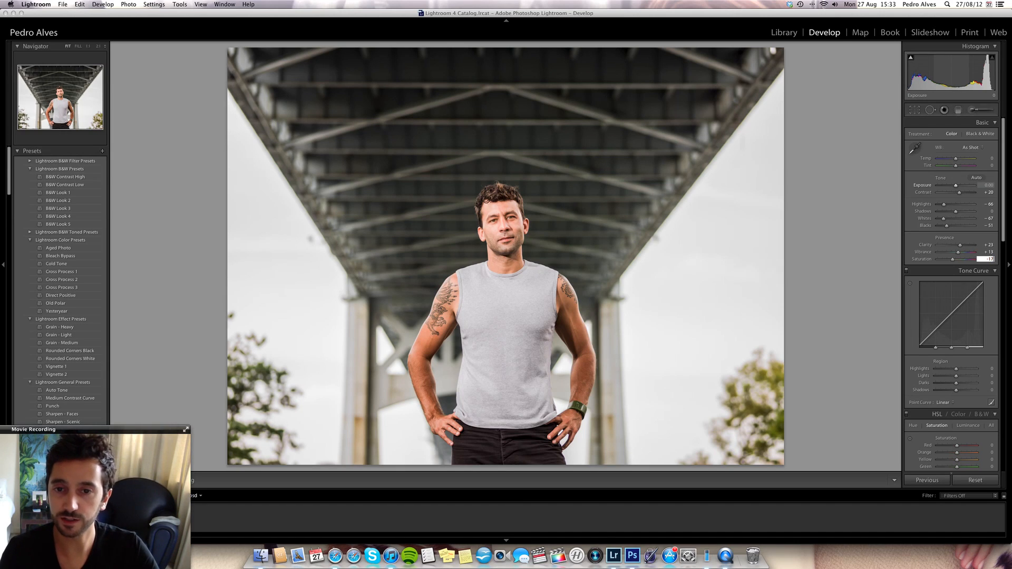
pyautogui.press('Tab')
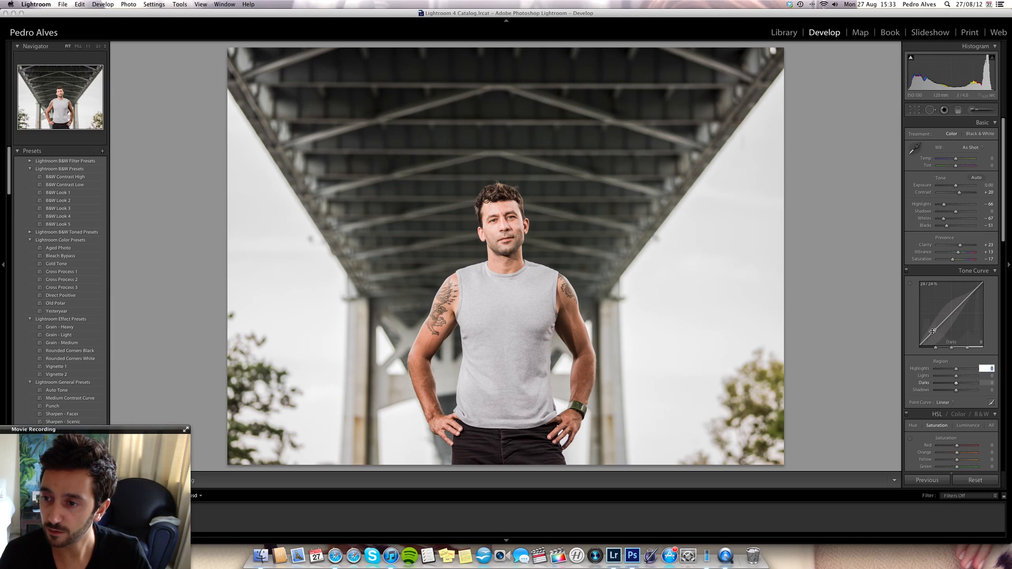
# - Change the tone curve's point curve to Medium Contrast
pyautogui.scroll(-5, 944, 274)
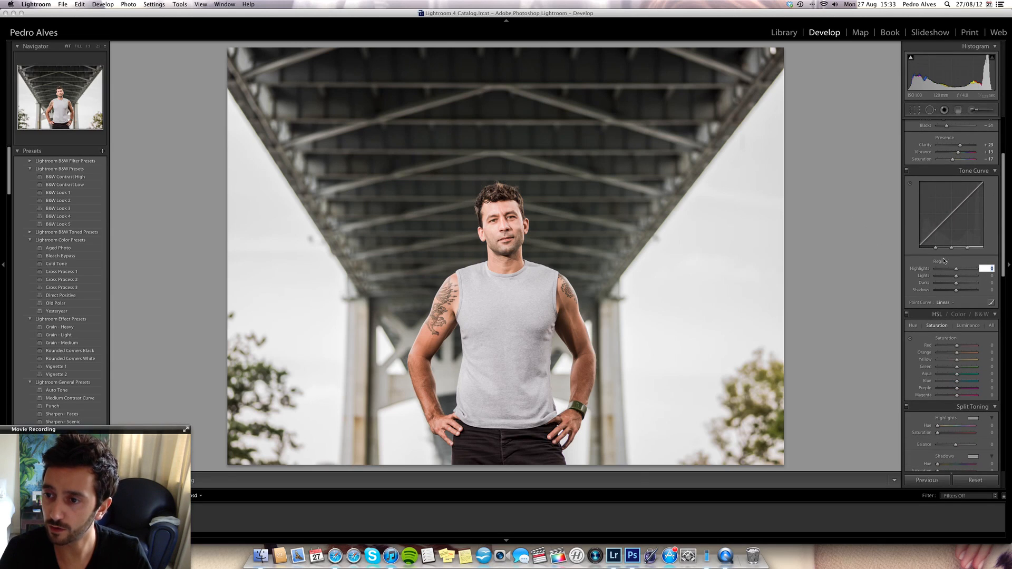
pyautogui.click(944, 302)
pyautogui.click(943, 308)
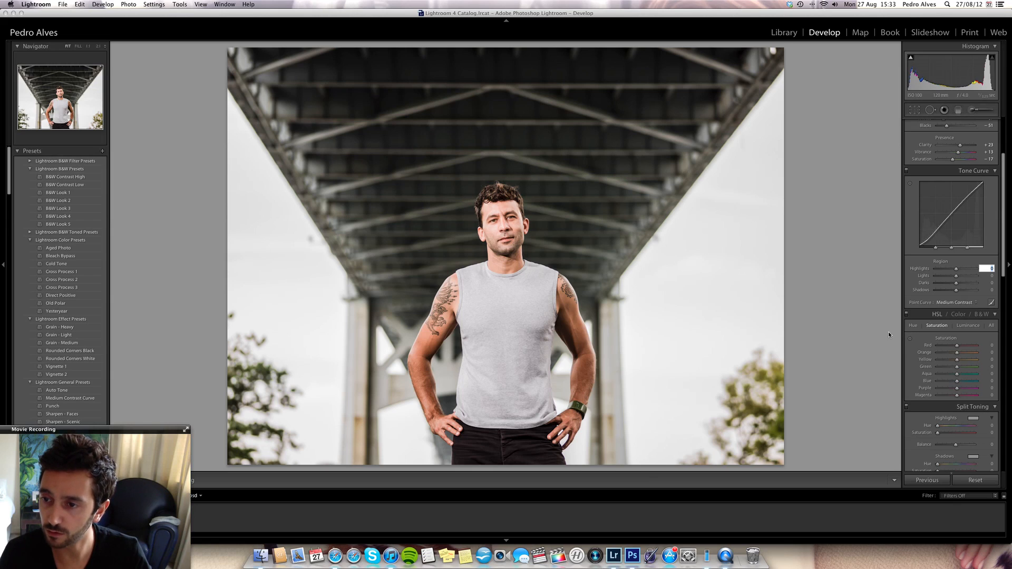
# - Sharpen the portrait with an Amount of 35 and Masking of 88, checking the face at close range
pyautogui.scroll(-9, 907, 264)
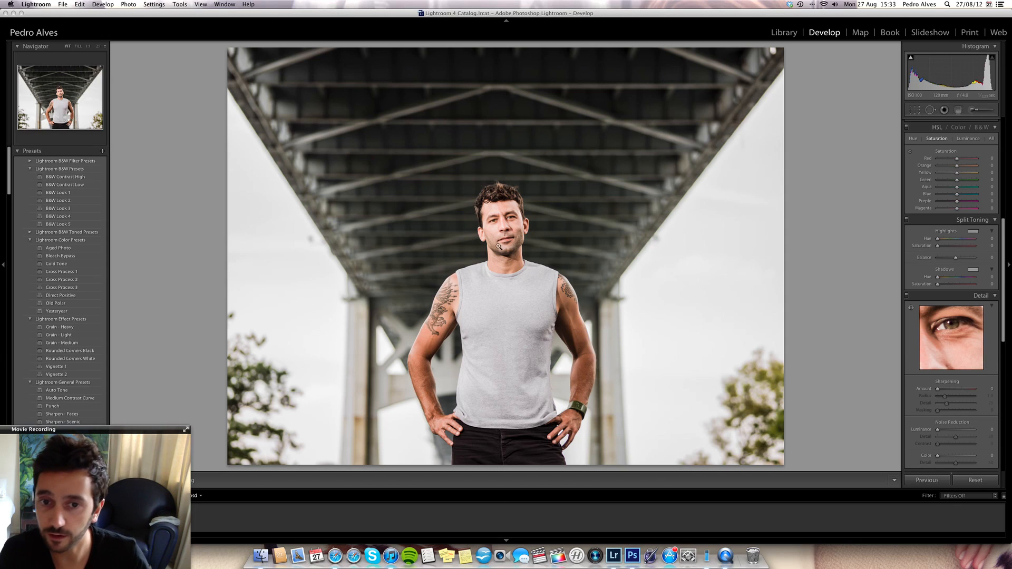
pyautogui.click(534, 243)
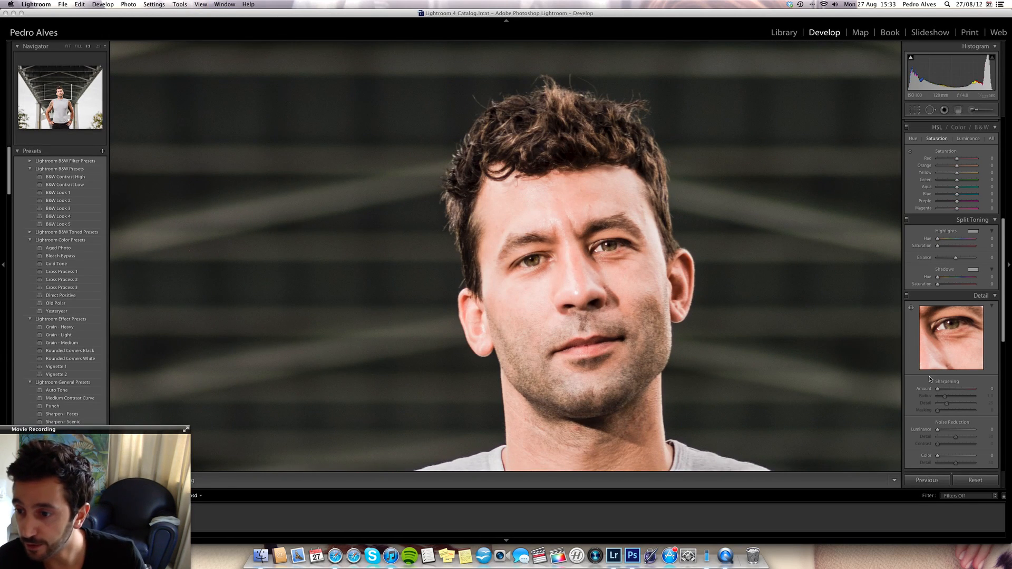
pyautogui.moveTo(938, 390); pyautogui.dragTo(946, 391)
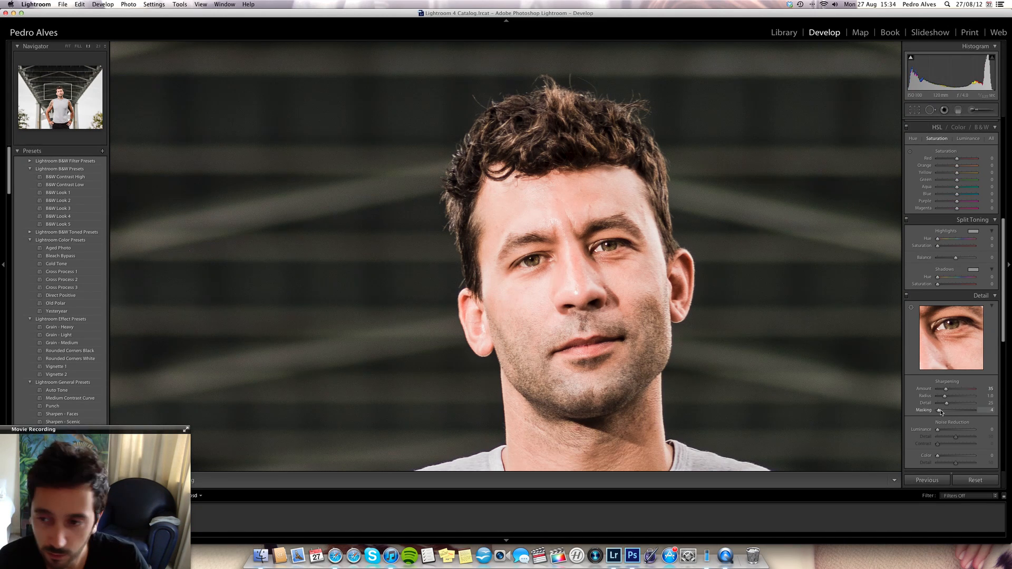
pyautogui.moveTo(940, 411); pyautogui.dragTo(970, 414)
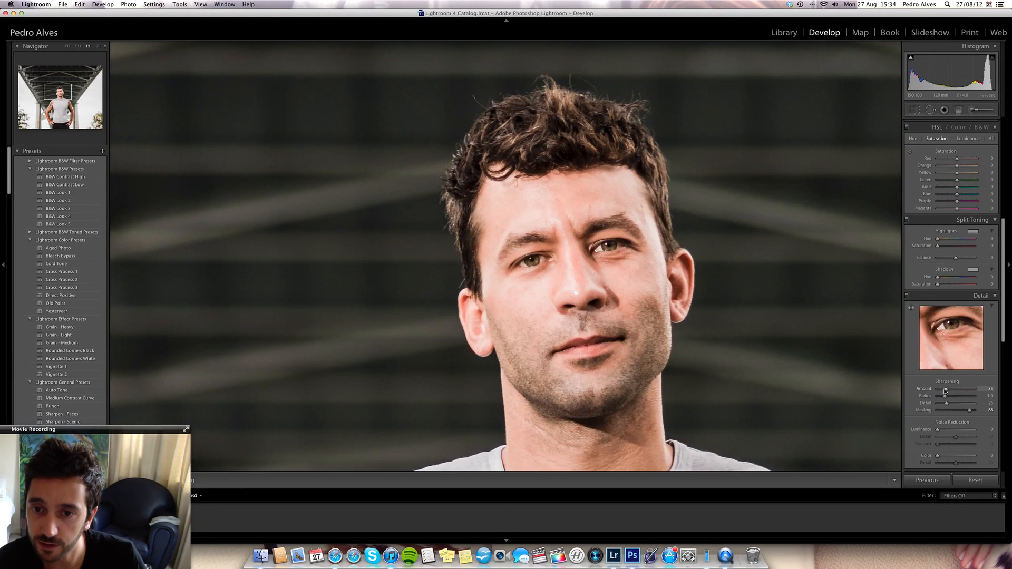
pyautogui.click(488, 243)
# - Open the photo for editing in Adobe Photoshop CS6, keeping its embedded color profile
pyautogui.rightClick(546, 226)
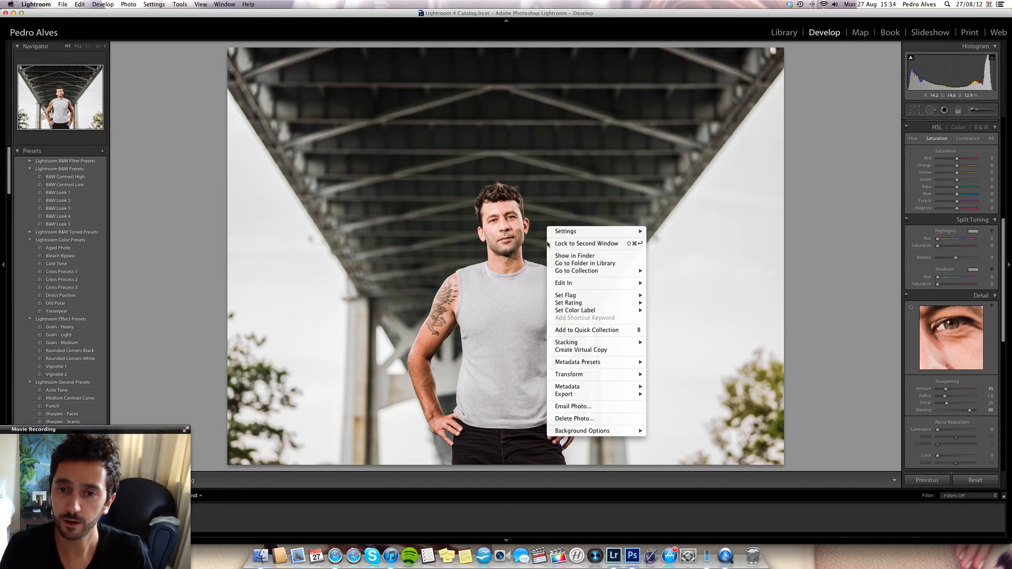
pyautogui.moveTo(609, 283)
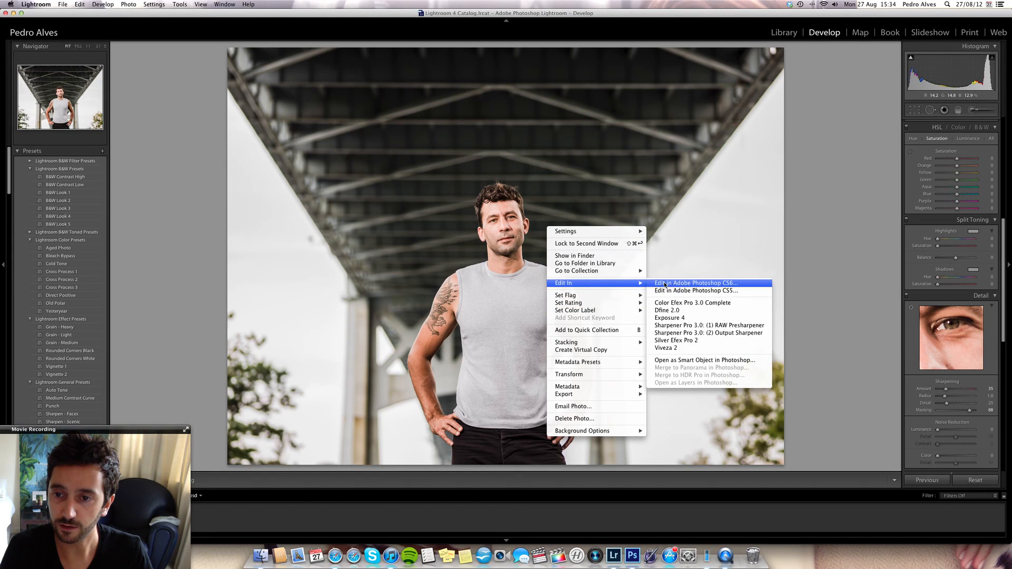
pyautogui.click(673, 285)
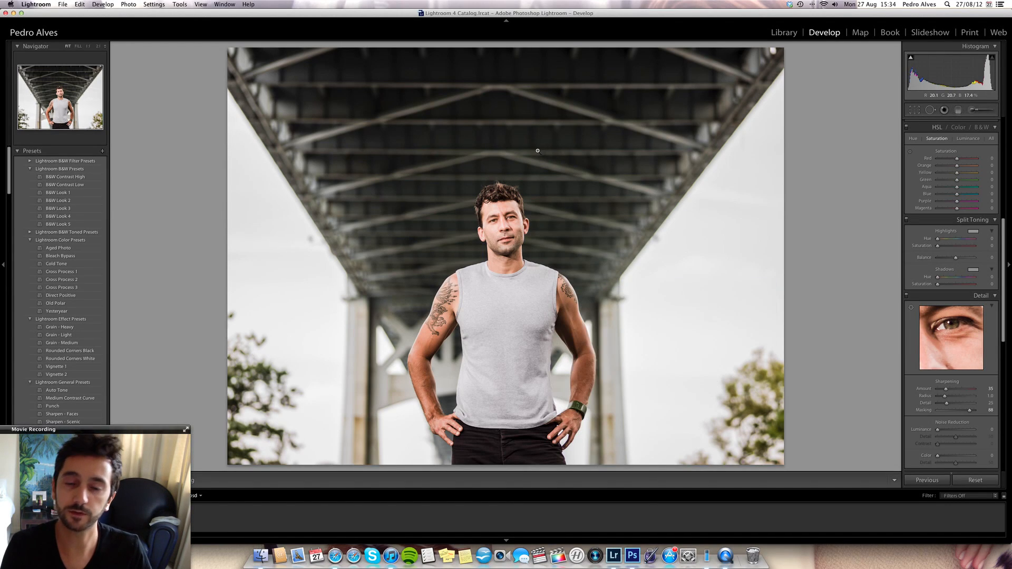
pyautogui.press('Return')
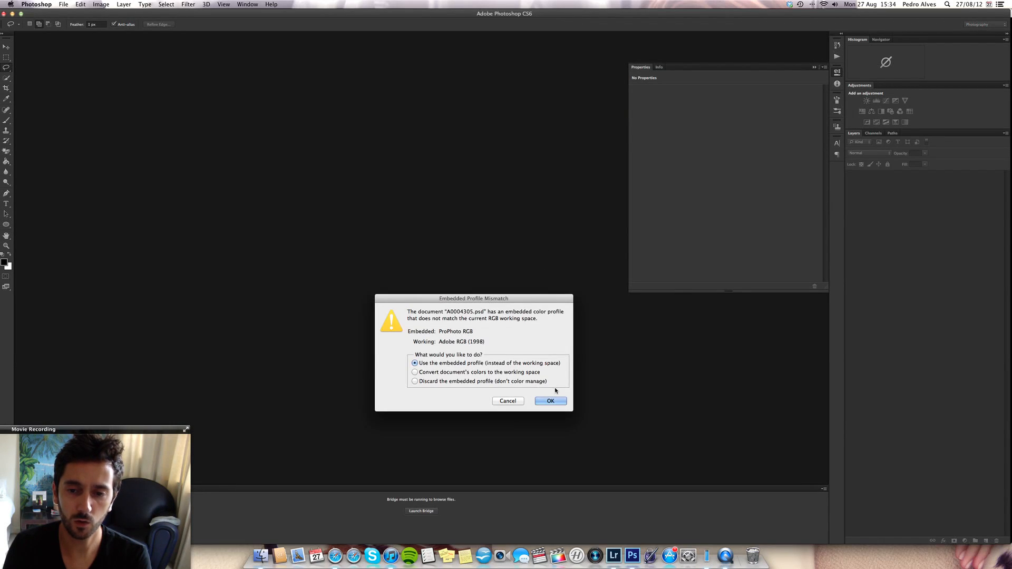
pyautogui.click(552, 401)
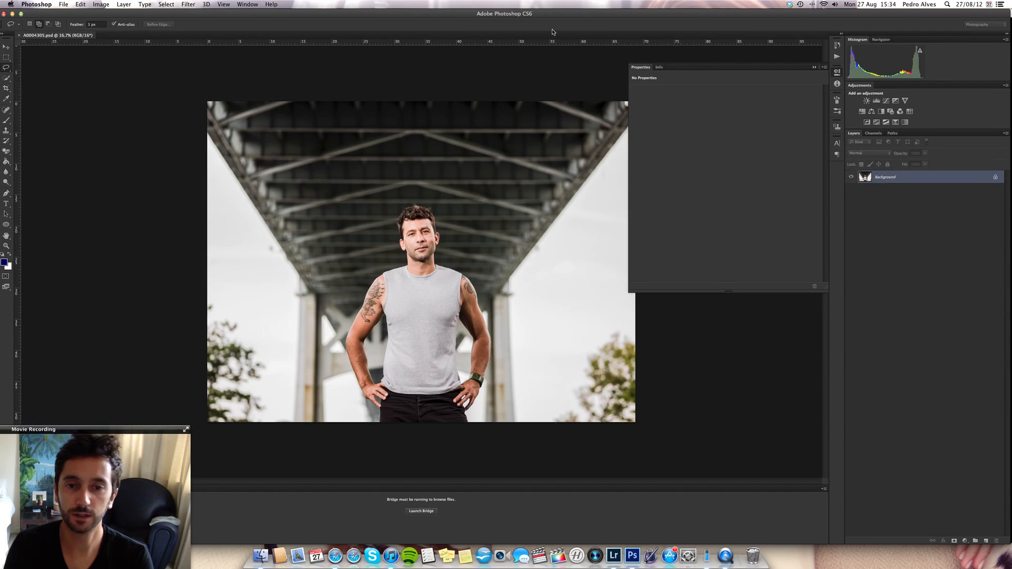
# - Duplicate the Background layer to hold the skin retouching
pyautogui.press('super+plus')
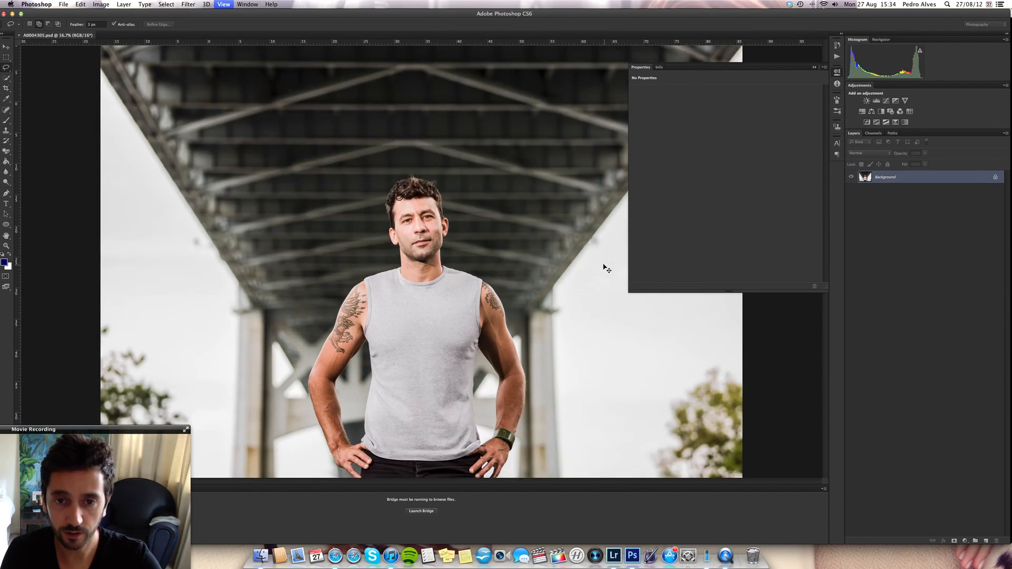
pyautogui.press('super+plus')
pyautogui.press('super+plus')
pyautogui.press('super+plus')
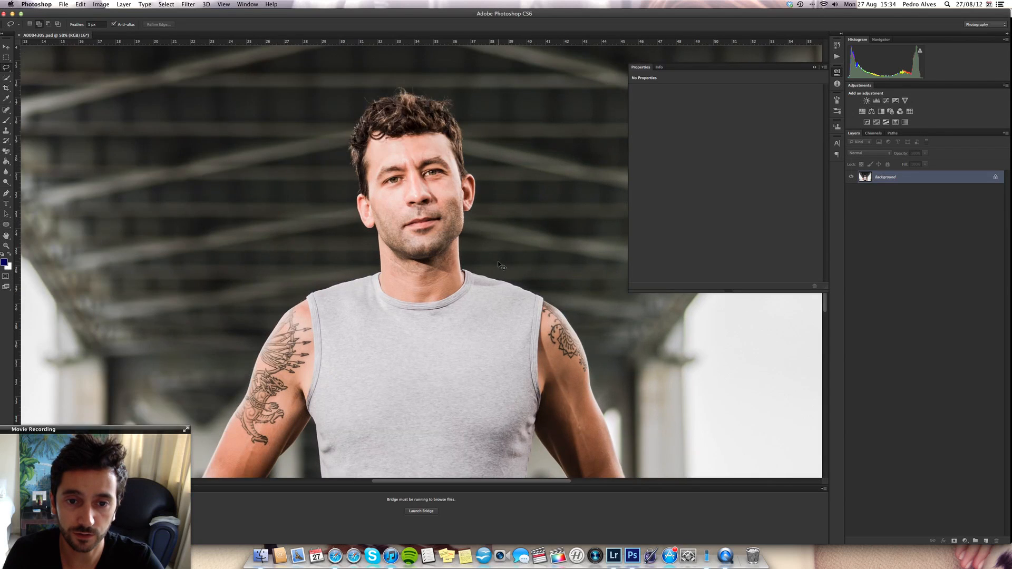
pyautogui.press('super+plus')
pyautogui.press('super+plus')
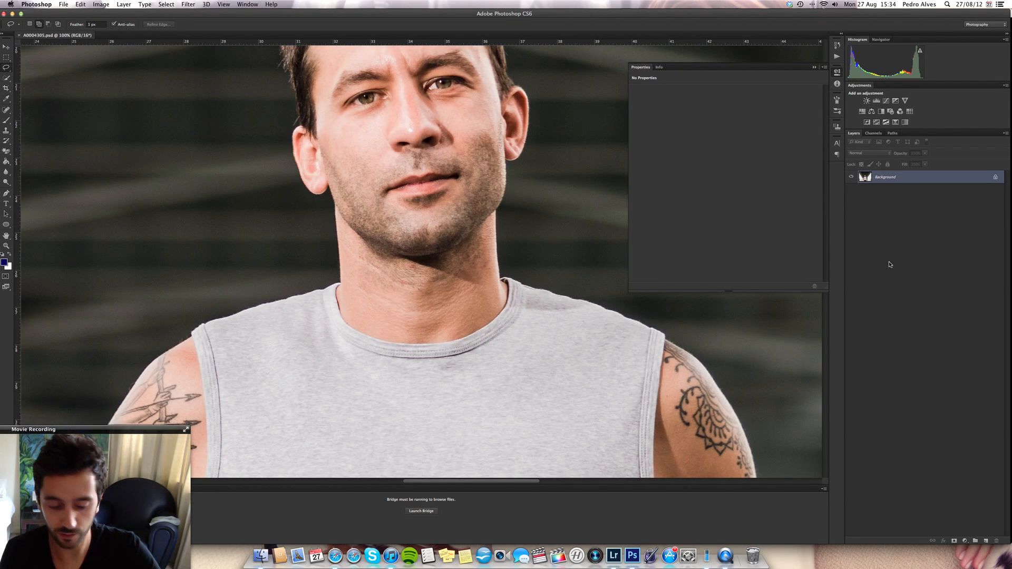
pyautogui.press('super+j')
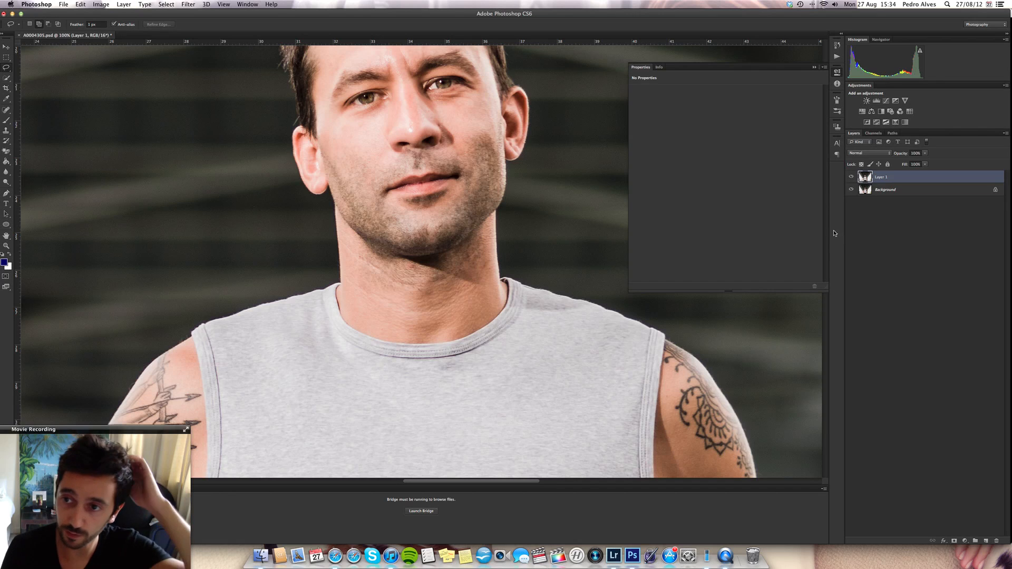
# - Remove the small blemishes and red spots on the man's neck below the jaw with the Healing Brush
pyautogui.click(6, 110)
pyautogui.moveTo(5, 110); pyautogui.dragTo(42, 117)
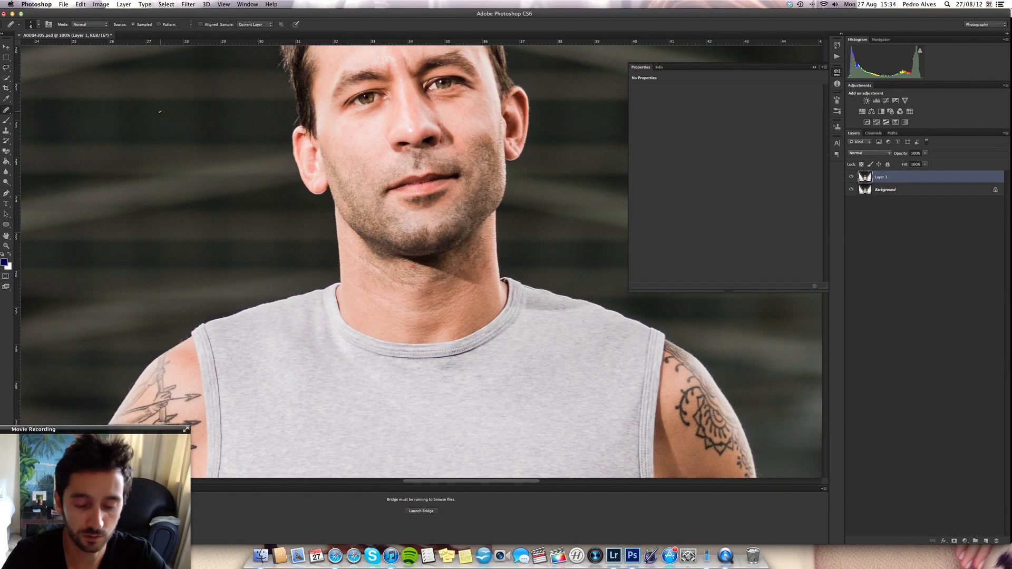
pyautogui.press('super+plus')
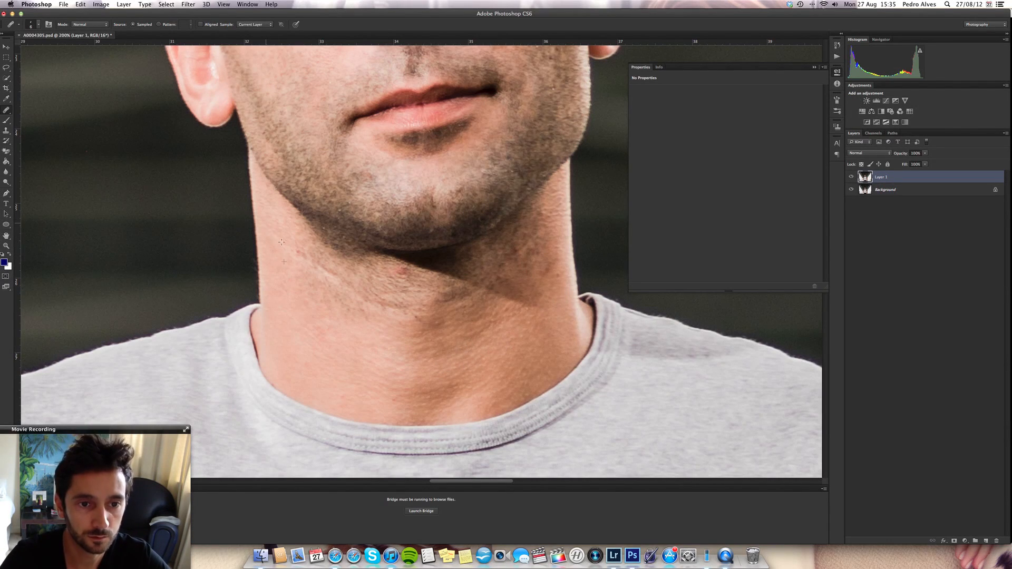
pyautogui.moveTo(306, 255); pyautogui.dragTo(321, 265)
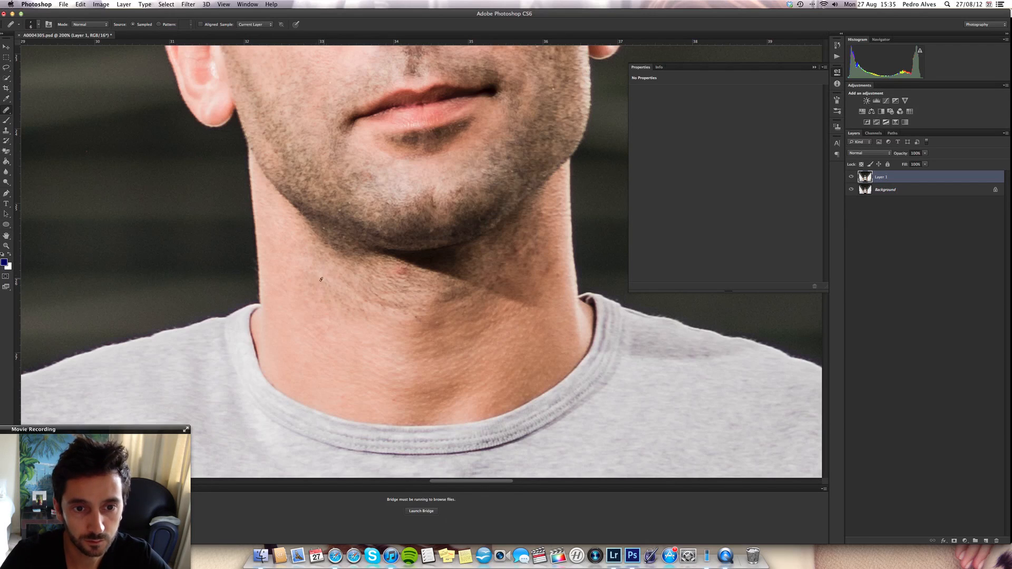
pyautogui.moveTo(366, 291)
pyautogui.mouseDown()
pyautogui.moveTo(387, 307)
pyautogui.moveTo(338, 300)
pyautogui.mouseUp()
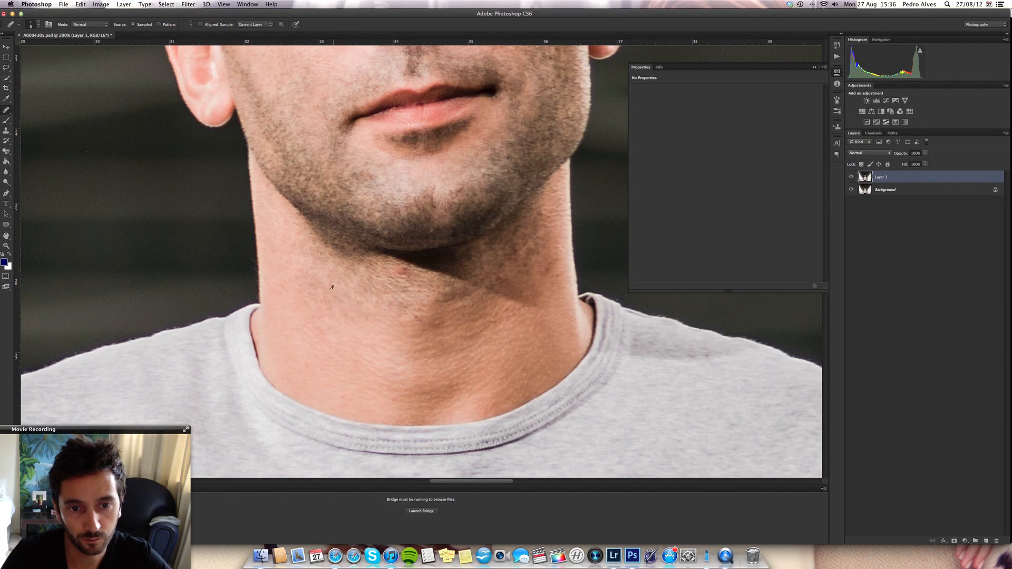
pyautogui.moveTo(416, 316)
pyautogui.mouseDown()
pyautogui.moveTo(425, 320)
pyautogui.moveTo(393, 301)
pyautogui.mouseUp()
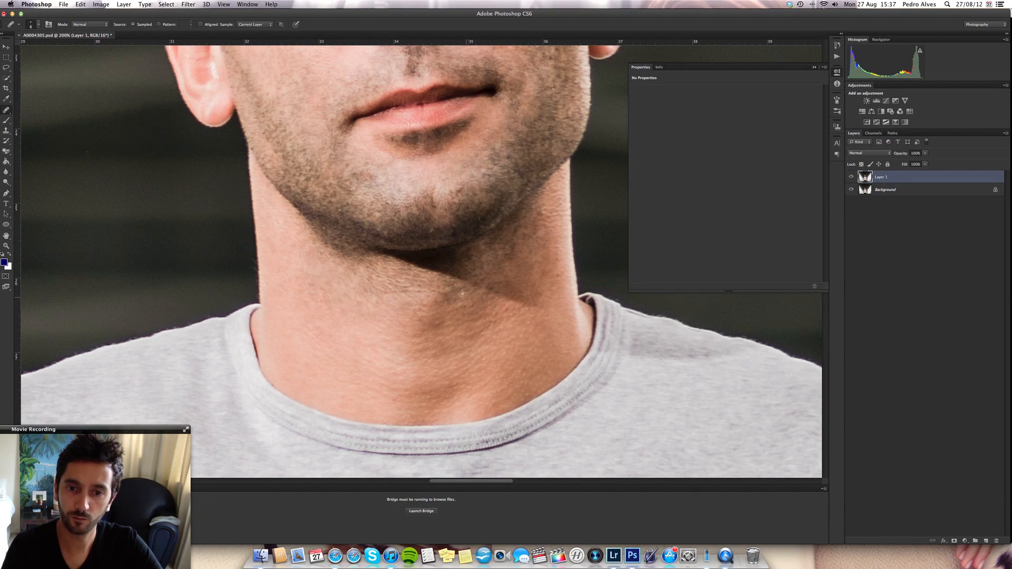
# - Inspect the forehead, eyes, nose and cheeks up close for skin blemishes, and check the whole face at 100%
pyautogui.scroll(10, 463, 293)
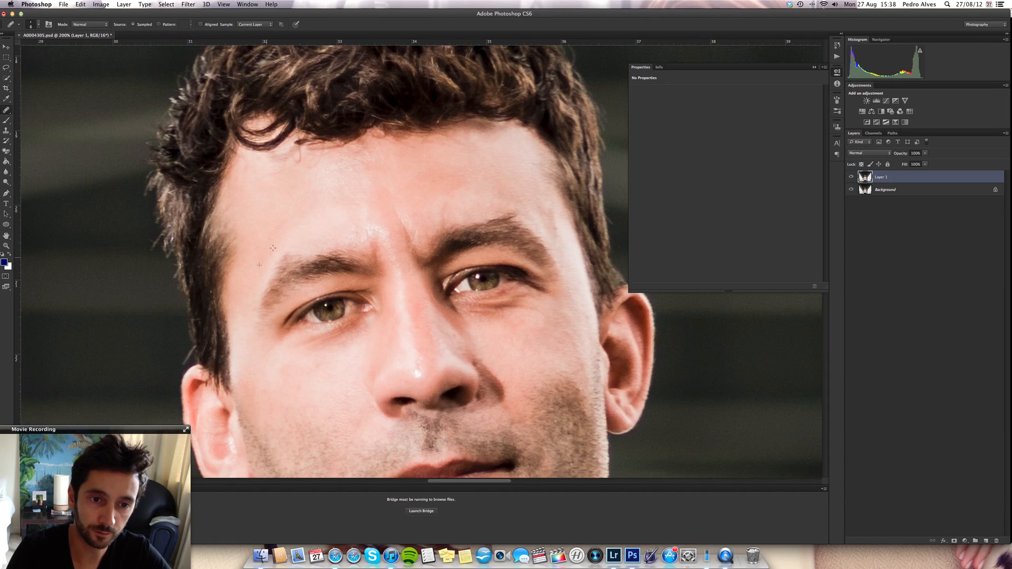
pyautogui.press('super+plus')
pyautogui.hscroll(4, 272, 248)
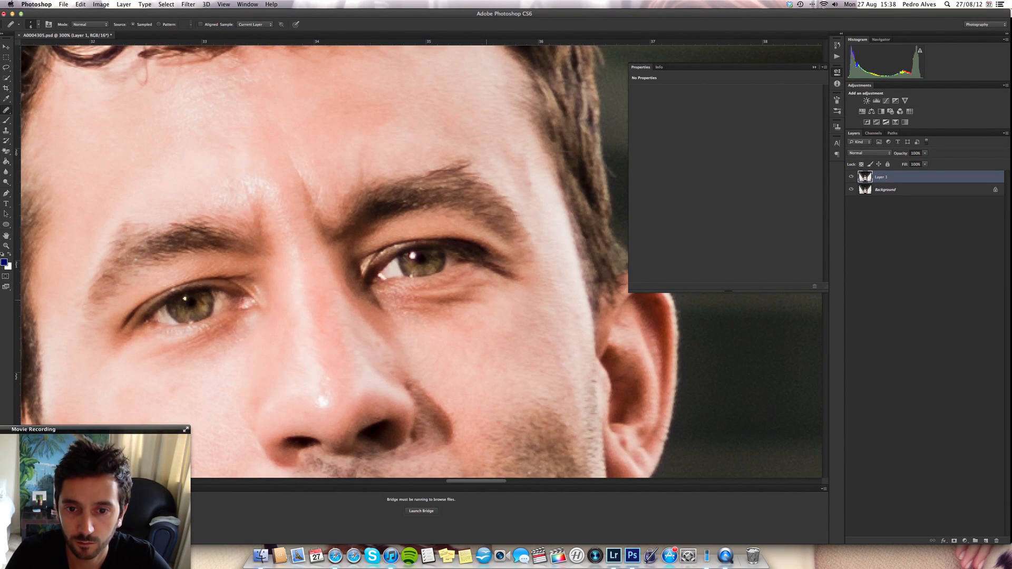
pyautogui.scroll(-5, 174, 387)
pyautogui.hscroll(-4, 174, 387)
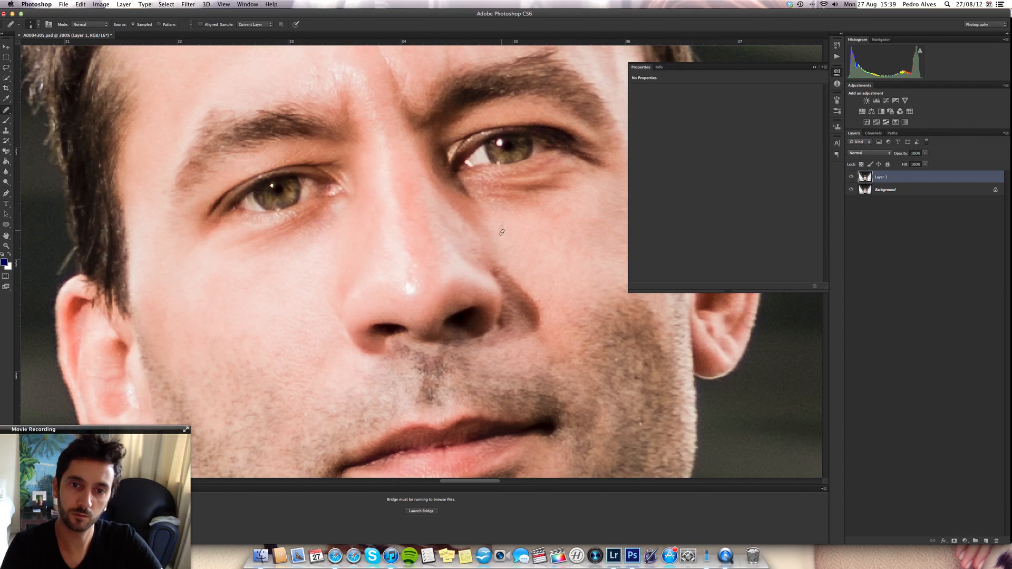
pyautogui.press('super+minus')
pyautogui.press('super+minus')
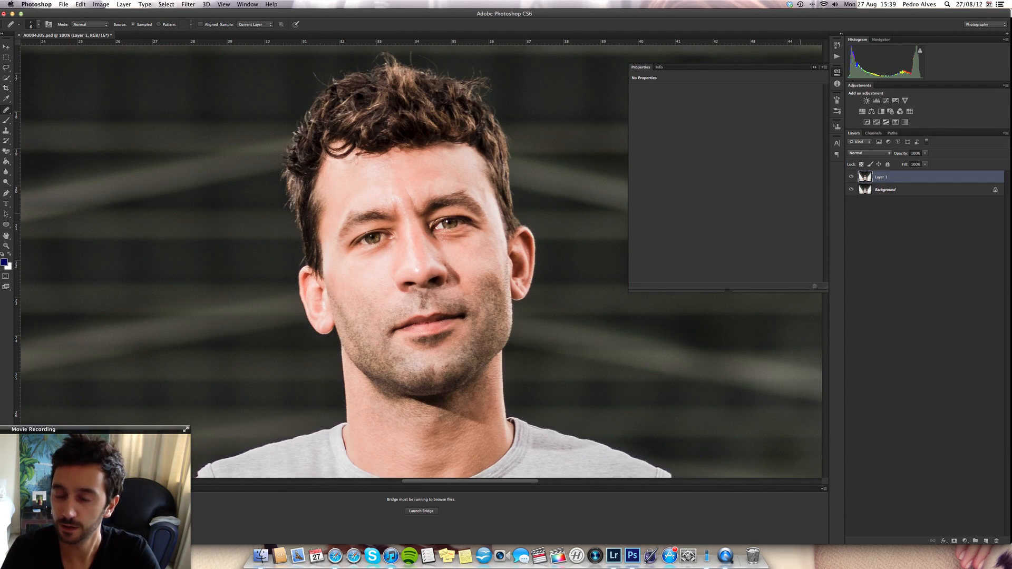
# - Duplicate Layer 1 and remove the stray hairs rising above the middle of the man's head with a small Clone Stamp brush
pyautogui.press('super+j')
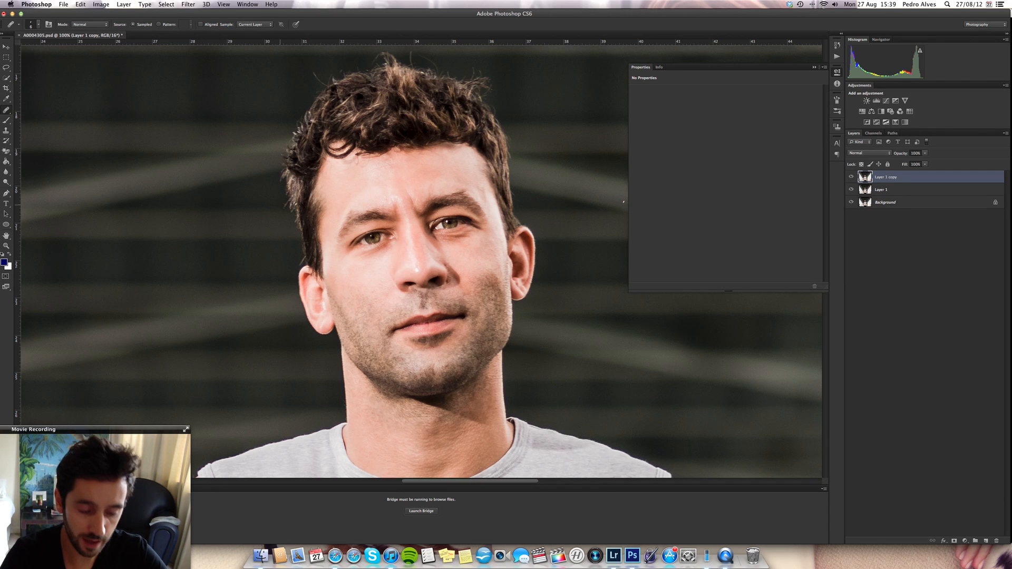
pyautogui.click(6, 131)
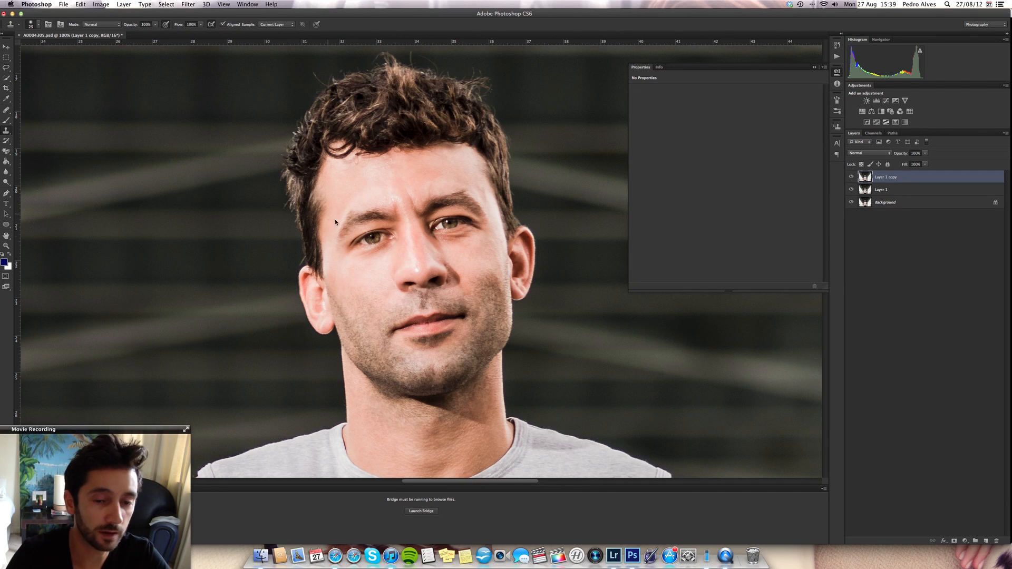
pyautogui.press('super+plus')
pyautogui.press('super+plus')
pyautogui.press('[')
pyautogui.press('[')
pyautogui.press('[')
pyautogui.press('[')
pyautogui.press('[')
pyautogui.press('[')
pyautogui.press('[')
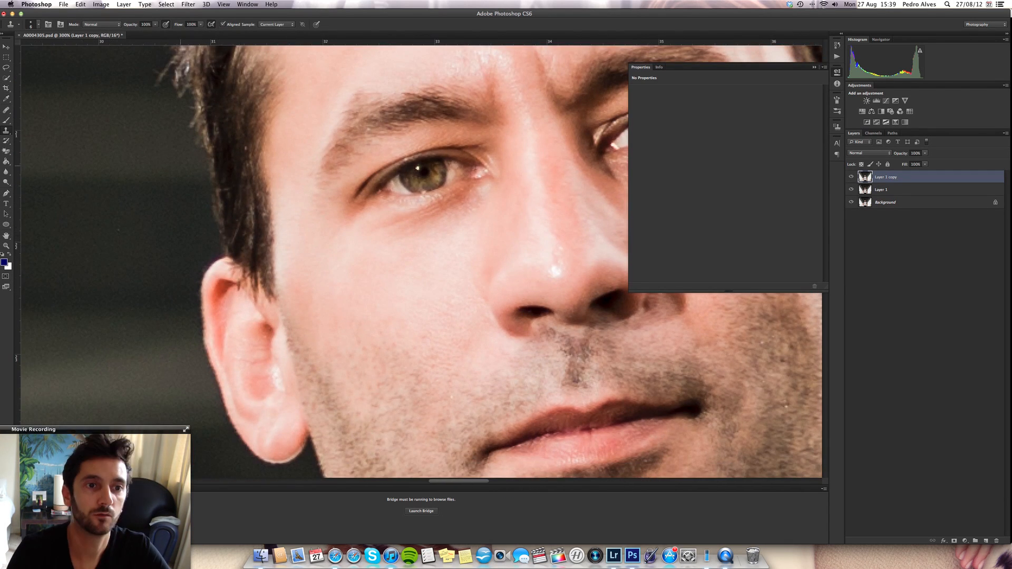
pyautogui.moveTo(210, 108); pyautogui.dragTo(152, 295)
pyautogui.moveTo(147, 88); pyautogui.dragTo(149, 158)
pyautogui.moveTo(447, 48); pyautogui.dragTo(341, 88)
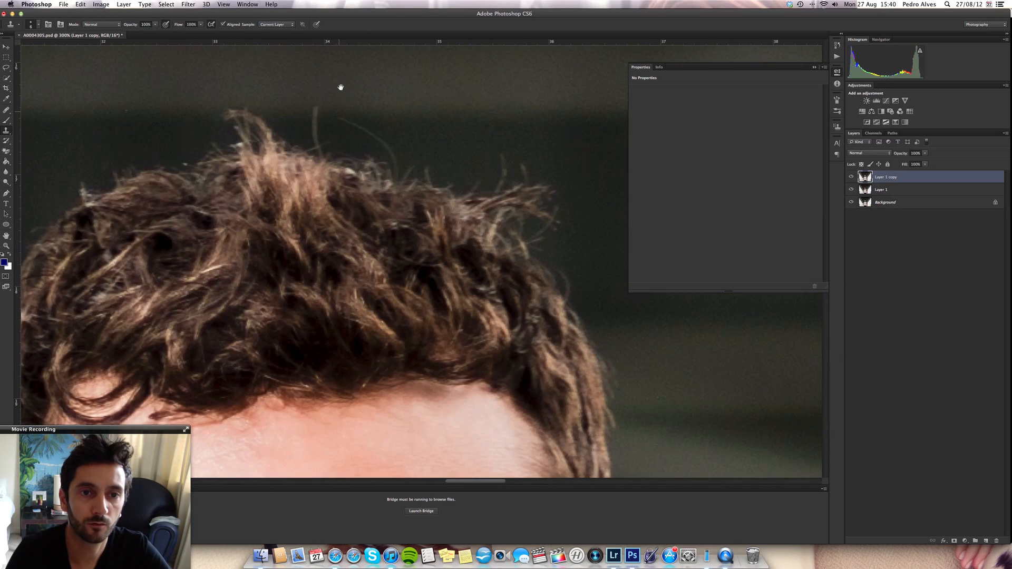
pyautogui.keyDown('alt'); pyautogui.click(341, 87); pyautogui.keyUp('alt')
pyautogui.moveTo(316, 141); pyautogui.dragTo(317, 104)
pyautogui.keyDown('alt'); pyautogui.click(403, 106); pyautogui.keyUp('alt')
pyautogui.moveTo(395, 161); pyautogui.dragTo(356, 123)
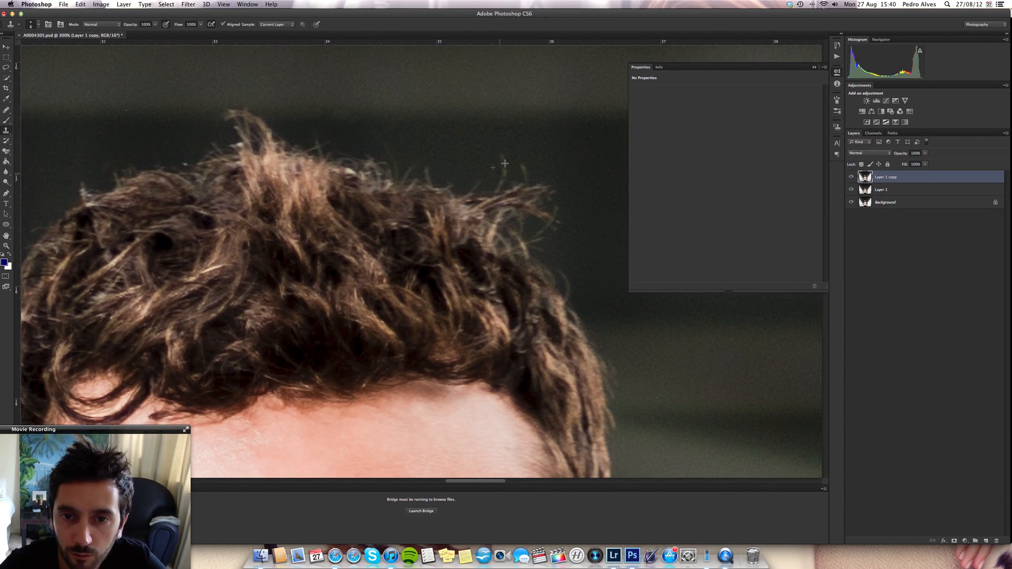
# - Clone out the flyaway hairs sticking out along the hairline on the head's upper right side
pyautogui.moveTo(503, 156); pyautogui.dragTo(505, 177)
pyautogui.moveTo(549, 346); pyautogui.dragTo(422, 240)
pyautogui.moveTo(532, 433); pyautogui.dragTo(489, 254)
pyautogui.moveTo(433, 158)
pyautogui.mouseDown()
pyautogui.moveTo(518, 260)
pyautogui.moveTo(570, 417)
pyautogui.mouseUp()
# - Copy a lassoed patch at the head's upper right edge to a new layer and merge it with the Layer 1 copy
pyautogui.press('l')
pyautogui.moveTo(507, 126)
pyautogui.mouseDown()
pyautogui.moveTo(481, 112)
pyautogui.moveTo(507, 127)
pyautogui.moveTo(492, 135)
pyautogui.moveTo(511, 185)
pyautogui.mouseUp()
pyautogui.press('super+j')
pyautogui.click(81, 4)
pyautogui.click(191, 233)
pyautogui.press('Return')
pyautogui.keyDown('shift'); pyautogui.click(908, 189); pyautogui.keyUp('shift')
pyautogui.rightClick(909, 179)
pyautogui.click(870, 343)
# - Compare the hair before and after the cleanup by hiding and showing Layer 2
pyautogui.press('j')
pyautogui.press('super+minus')
pyautogui.press('super+minus')
pyautogui.press('super+minus')
pyautogui.click(851, 177)
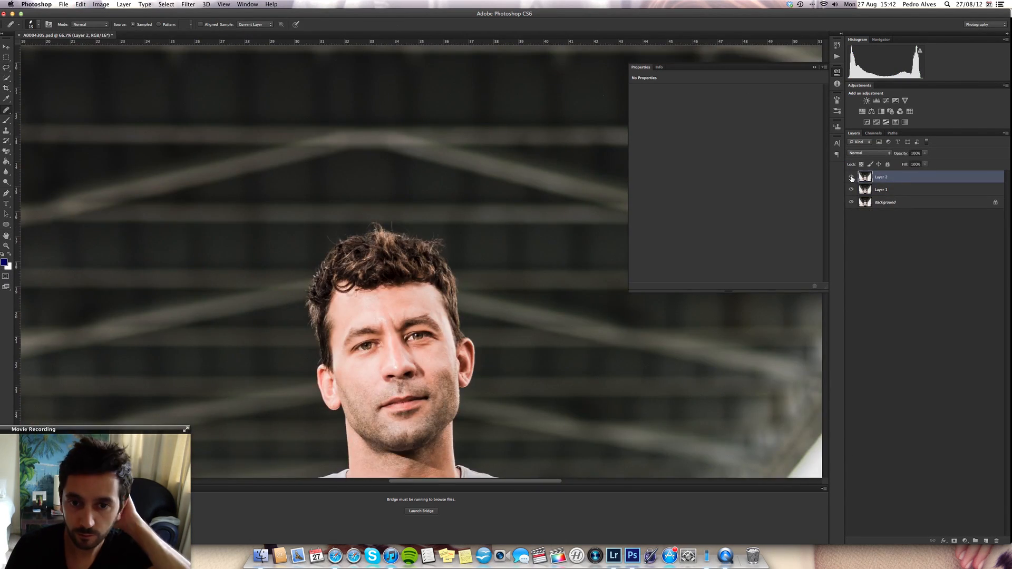
pyautogui.click(851, 177)
# - Clean up the remaining stray hairs along the top of the head with the Clone Stamp and Healing Brush
pyautogui.press('super+plus')
pyautogui.press('super+plus')
pyautogui.press('super+plus')
pyautogui.press('s')
pyautogui.moveTo(202, 89)
pyautogui.mouseDown()
pyautogui.moveTo(226, 88)
pyautogui.moveTo(224, 104)
pyautogui.moveTo(246, 105)
pyautogui.moveTo(225, 110)
pyautogui.moveTo(265, 125)
pyautogui.mouseUp()
pyautogui.press('j')
pyautogui.hscroll(-1, 237, 106)
pyautogui.press('s')
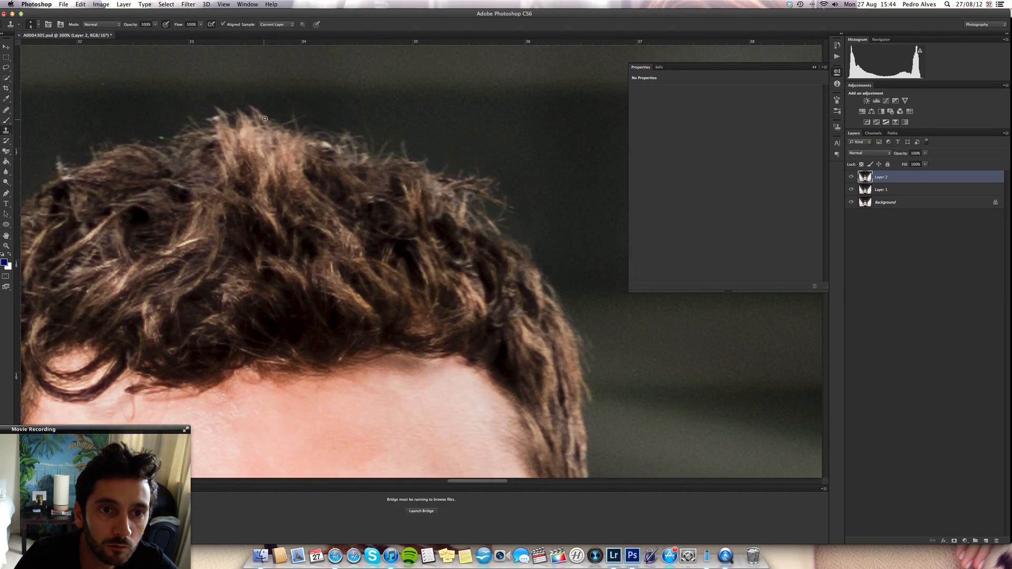
# - Check the retouched portrait as a whole image and closer up on the head and shoulders
pyautogui.press('super+minus')
pyautogui.press('super+minus')
pyautogui.press('super+minus')
pyautogui.press('super+minus')
pyautogui.press('super+minus')
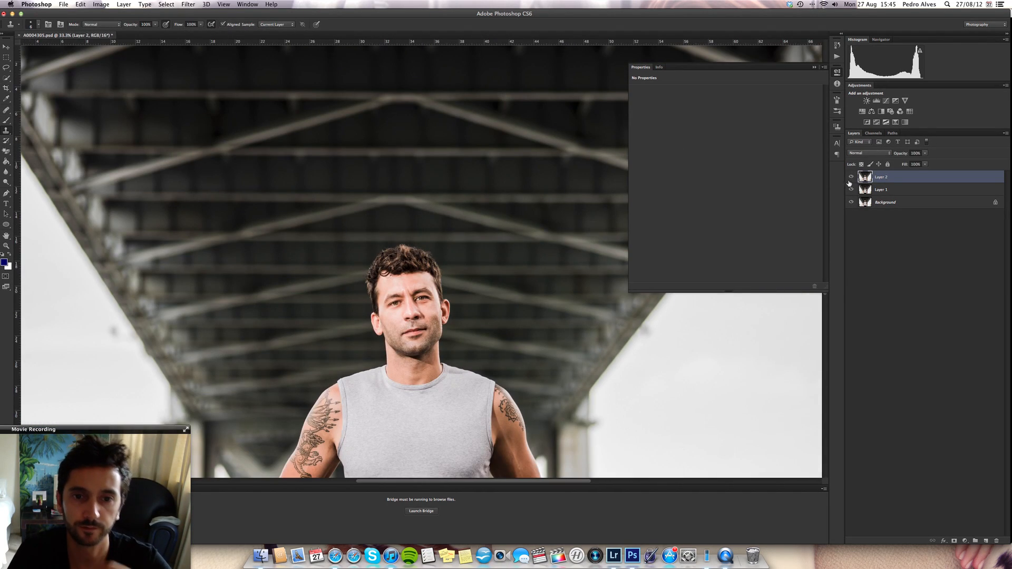
pyautogui.press('super+minus')
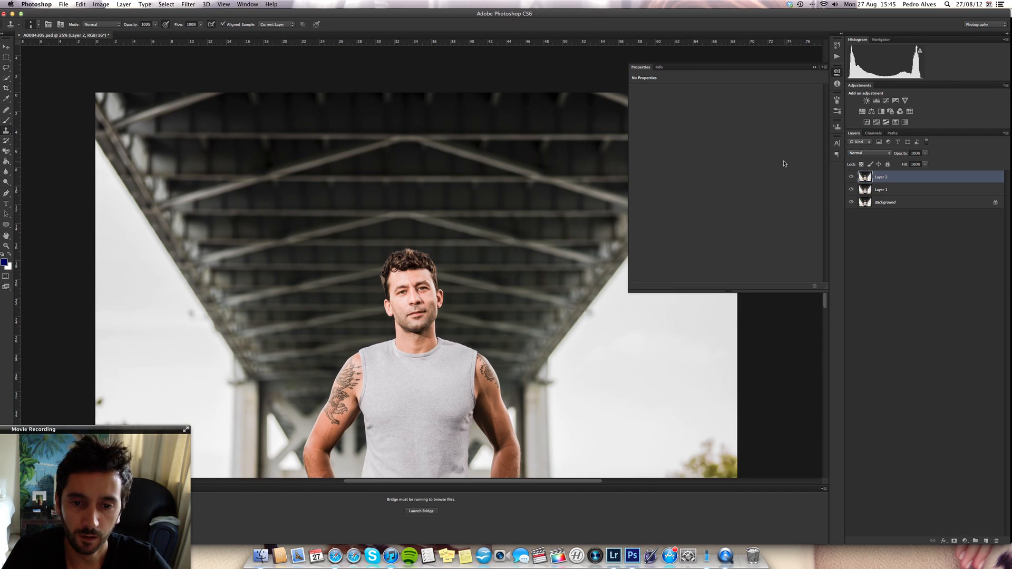
pyautogui.press('super+minus')
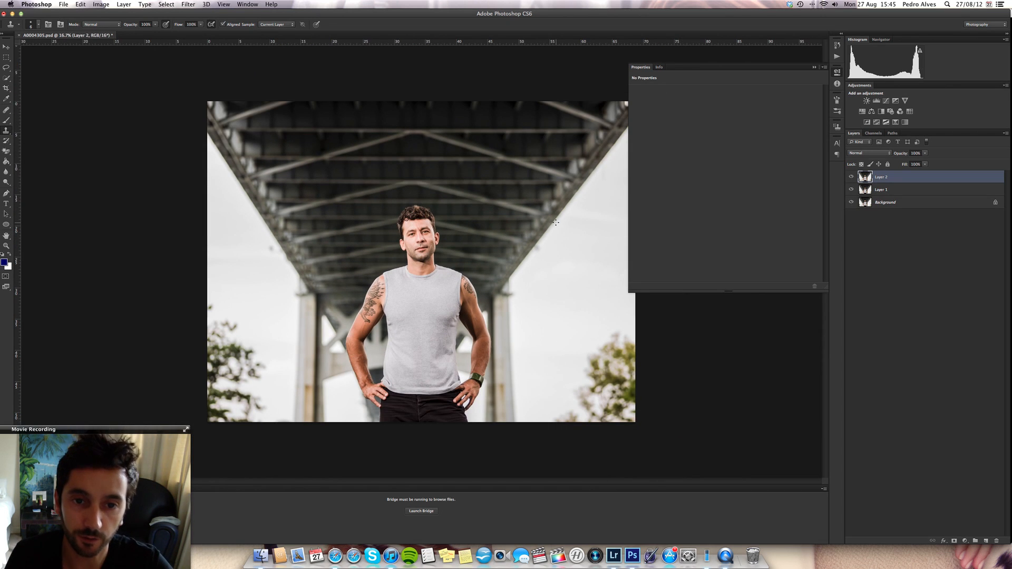
pyautogui.press('super+plus')
pyautogui.press('super+plus')
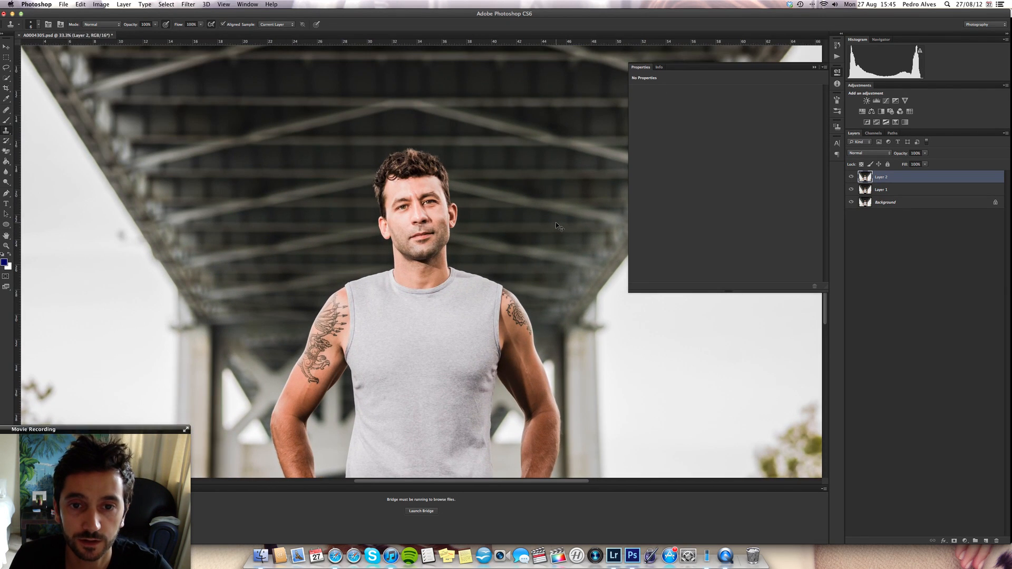
pyautogui.press('super+plus')
pyautogui.press('super+plus')
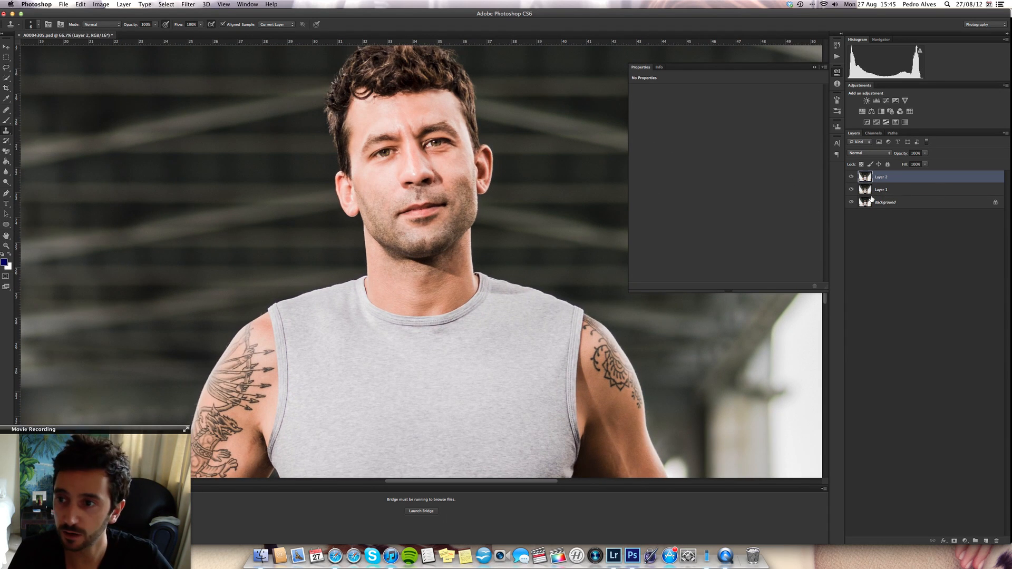
# - Merge Layer 1 and Layer 2 into a single retouching layer above the Background
pyautogui.click(901, 190)
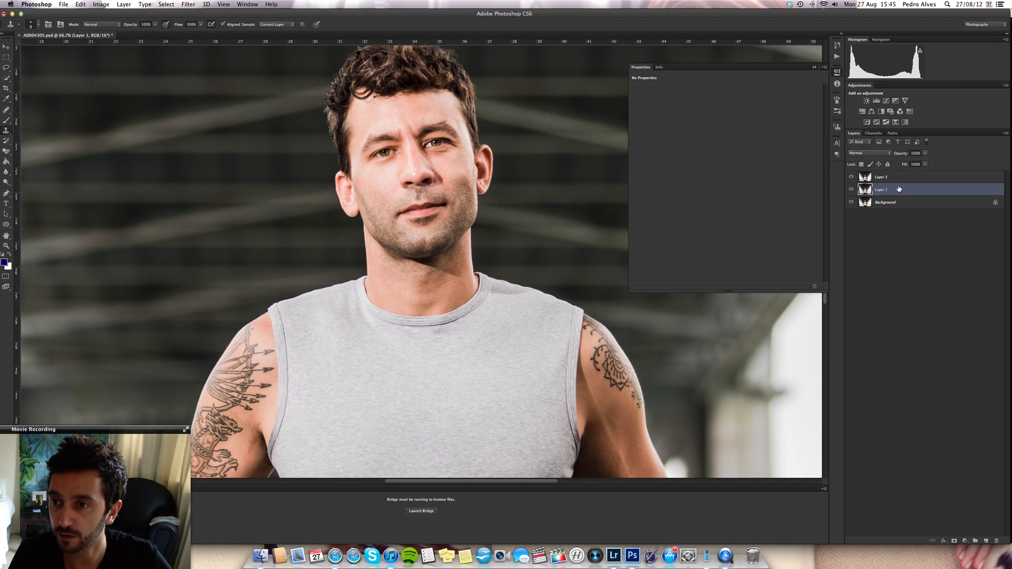
pyautogui.keyDown('shift'); pyautogui.click(901, 180); pyautogui.keyUp('shift')
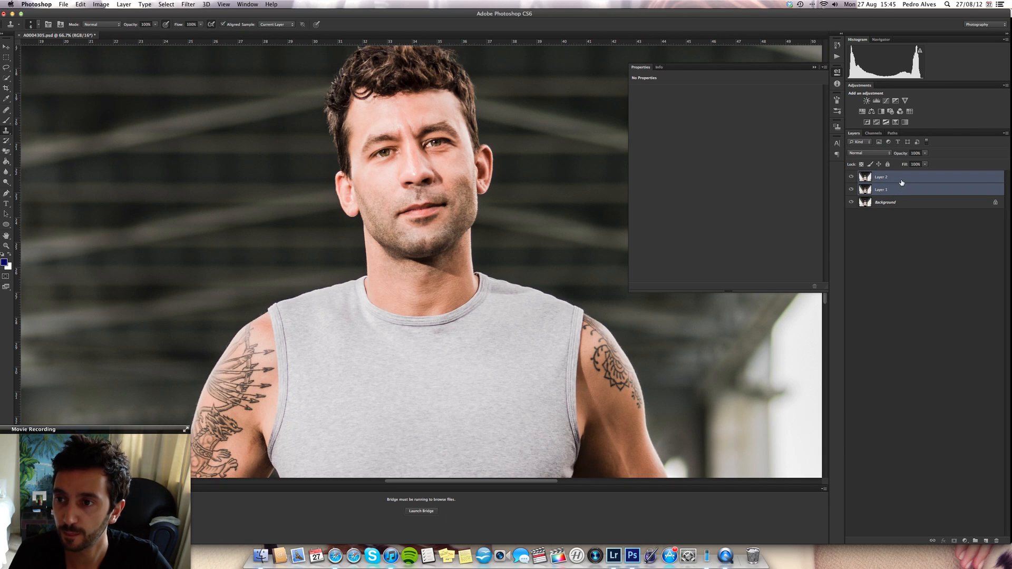
pyautogui.rightClick(902, 183)
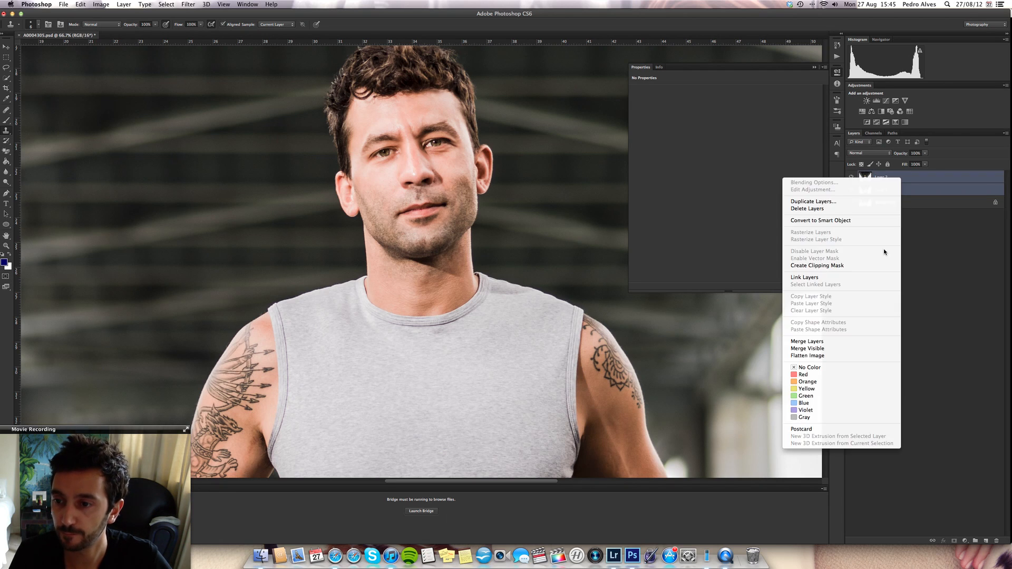
pyautogui.click(847, 345)
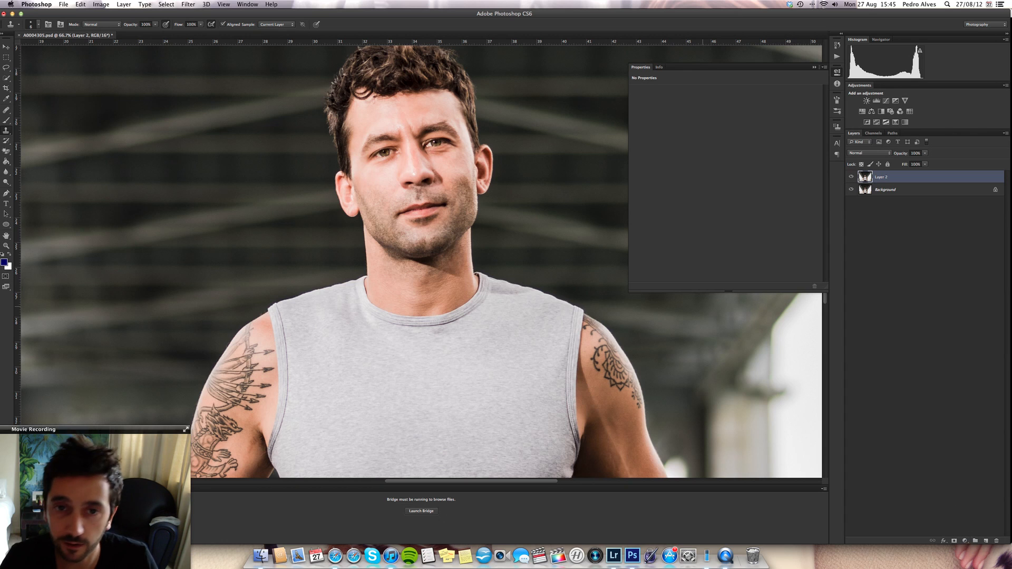
# - Open the Imagenomic Portraiture filter for the merged layer and show the man's face at 100% in the preview
pyautogui.press('super+plus')
pyautogui.press('super+plus')
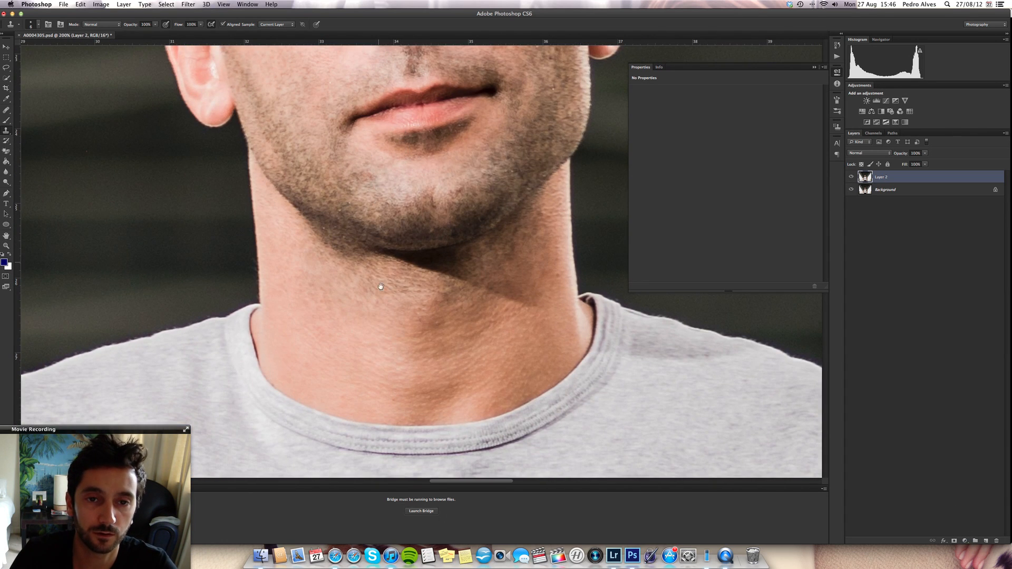
pyautogui.moveTo(380, 287); pyautogui.dragTo(395, 342)
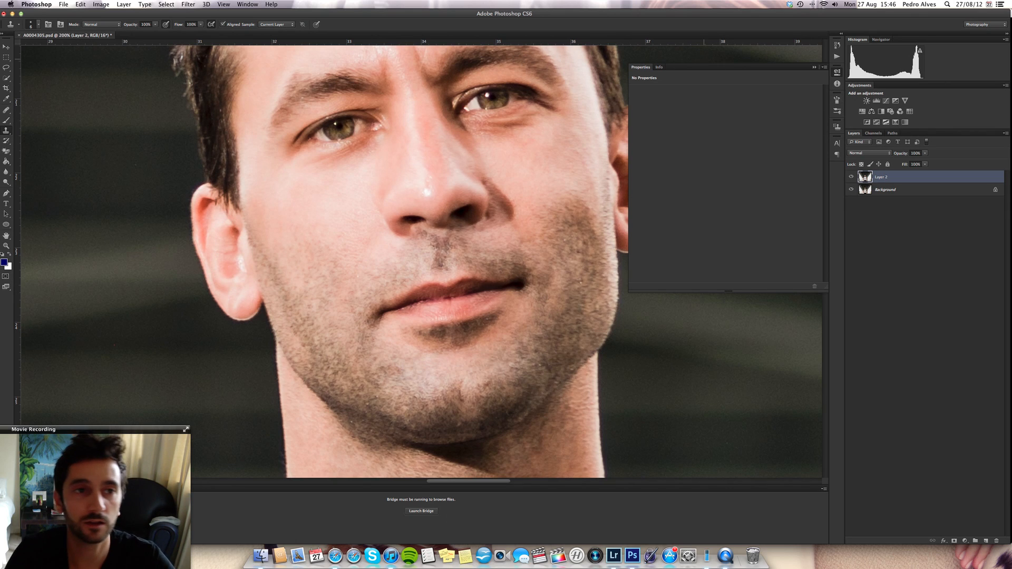
pyautogui.click(188, 4)
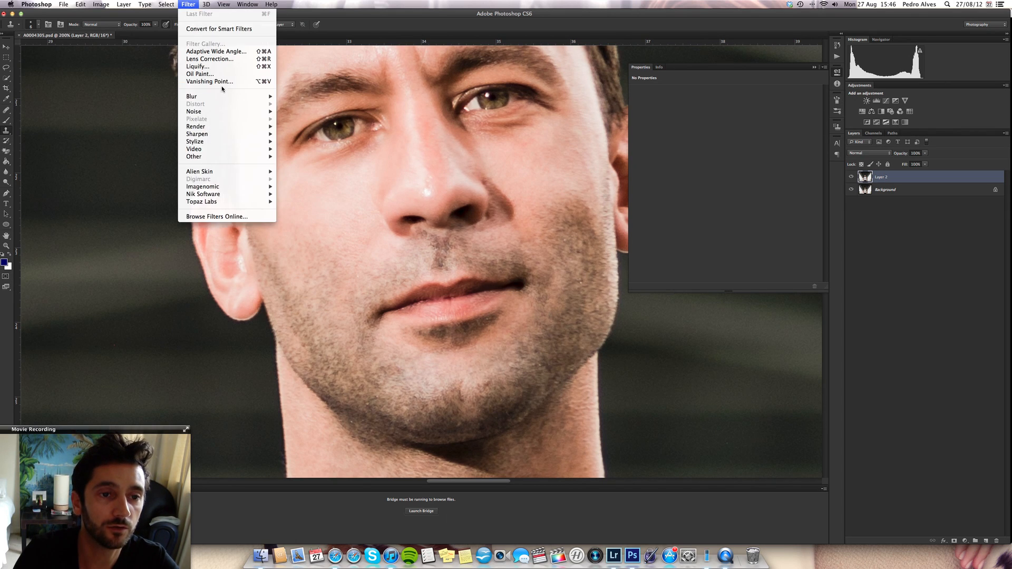
pyautogui.moveTo(254, 190)
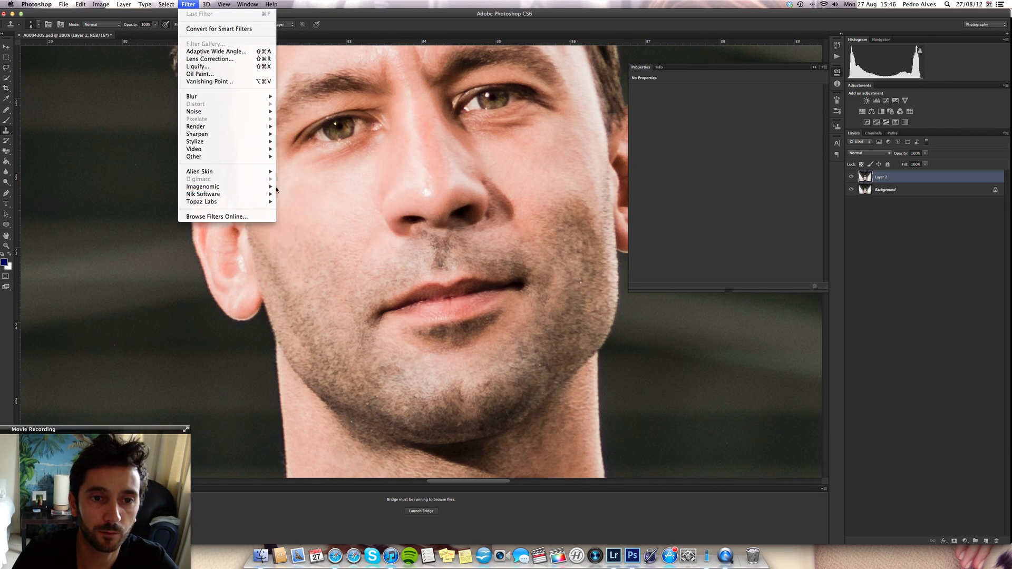
pyautogui.click(301, 187)
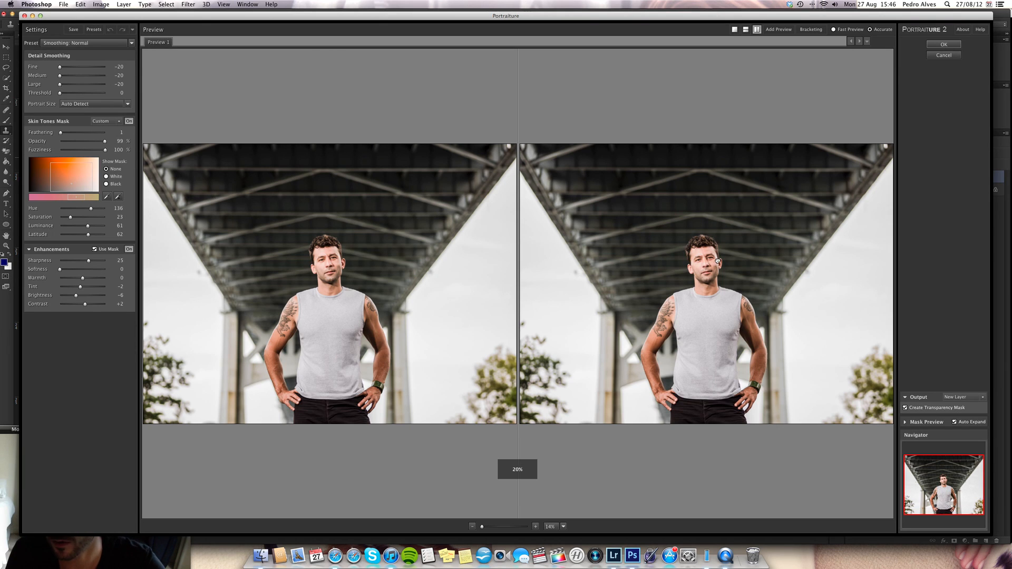
pyautogui.scroll(1, 714, 268)
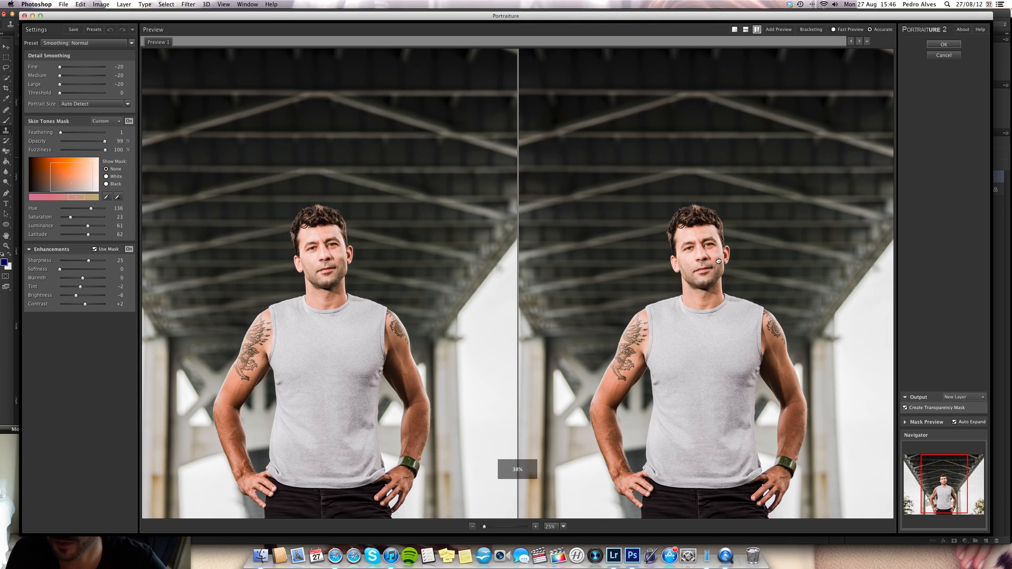
pyautogui.scroll(2, 718, 261)
pyautogui.scroll(2, 714, 266)
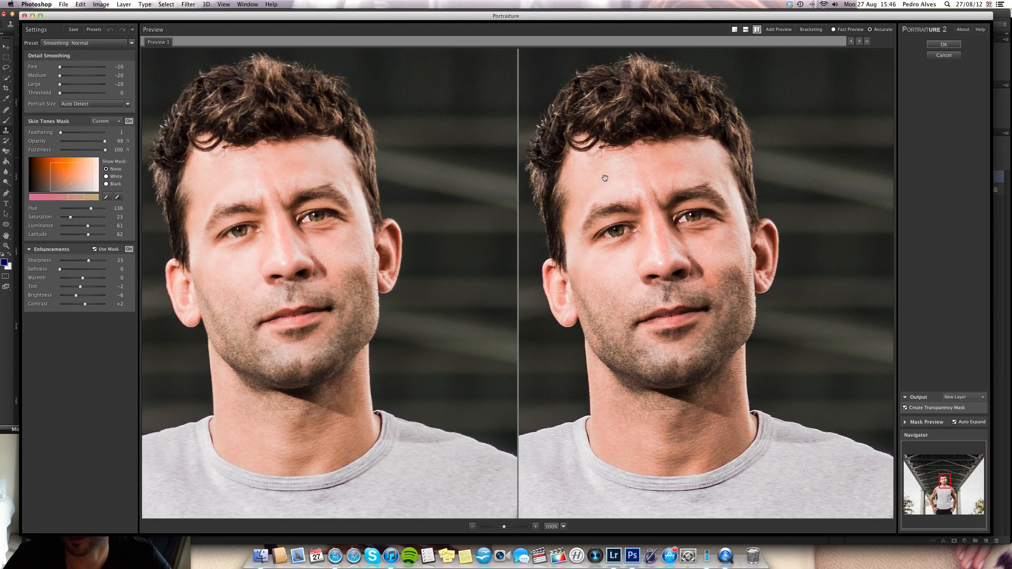
# - Redefine the Portraiture skin tones mask by sampling skin from the man's forehead and the side of his neck
pyautogui.click(107, 196)
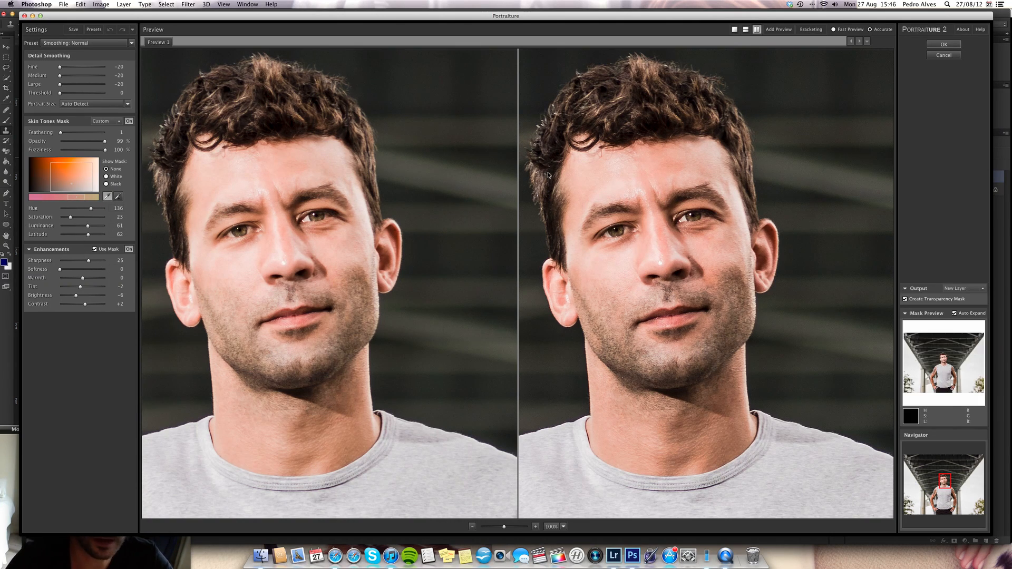
pyautogui.click(622, 181)
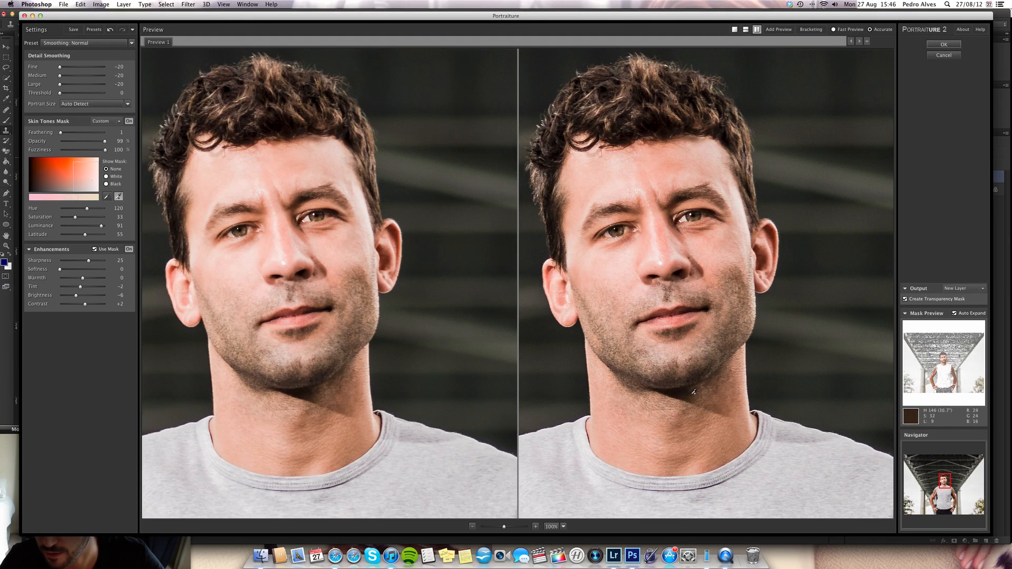
pyautogui.click(724, 400)
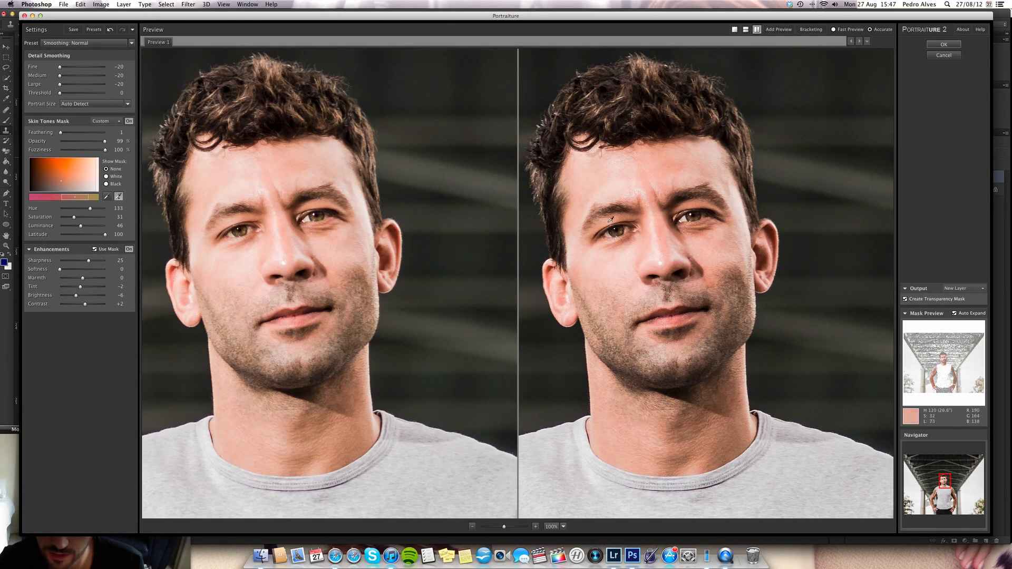
pyautogui.click(118, 197)
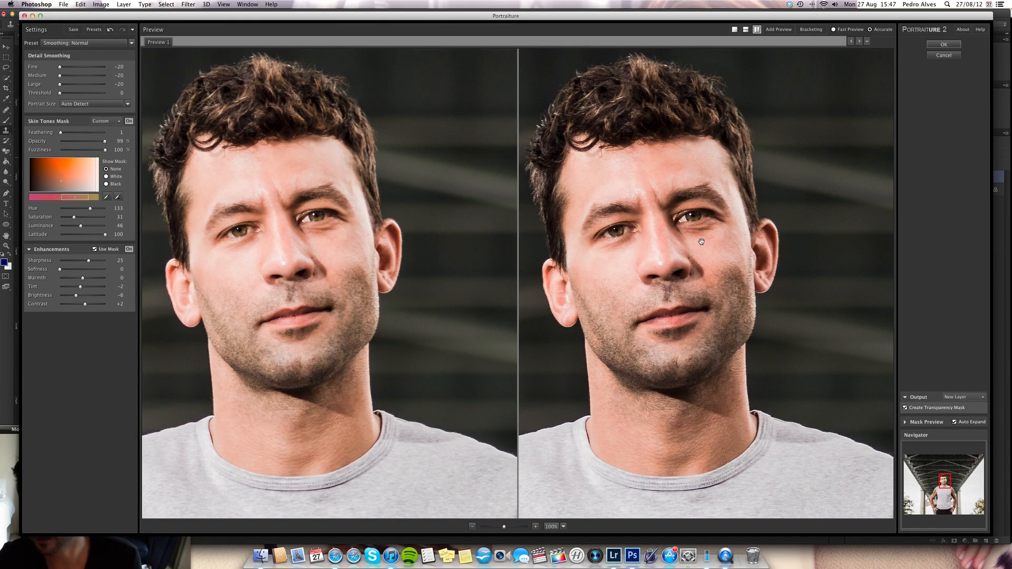
pyautogui.moveTo(685, 255); pyautogui.dragTo(690, 257)
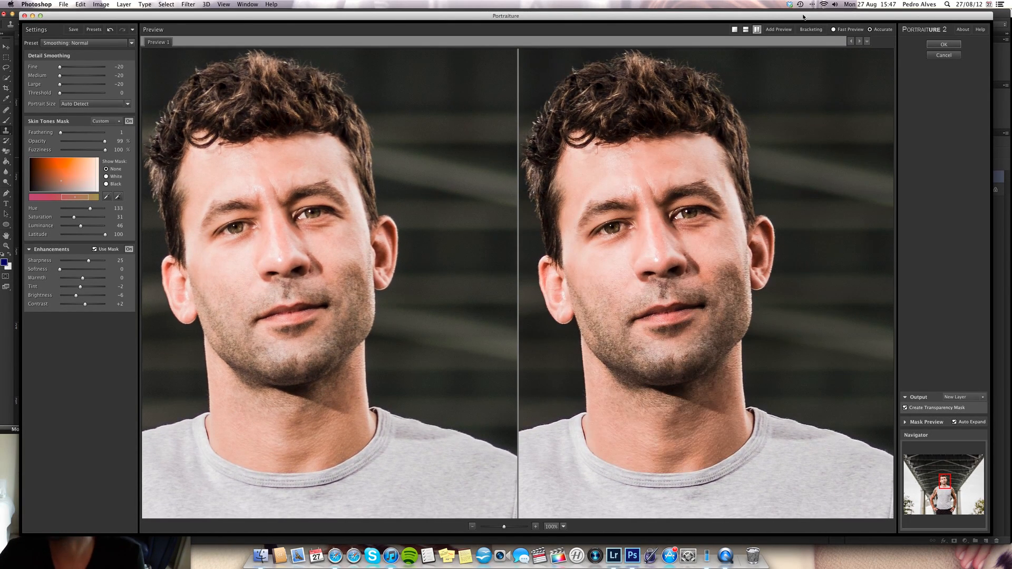
# - Apply the Portraiture skin smoothing to a new layer with a transparency mask
pyautogui.click(943, 55)
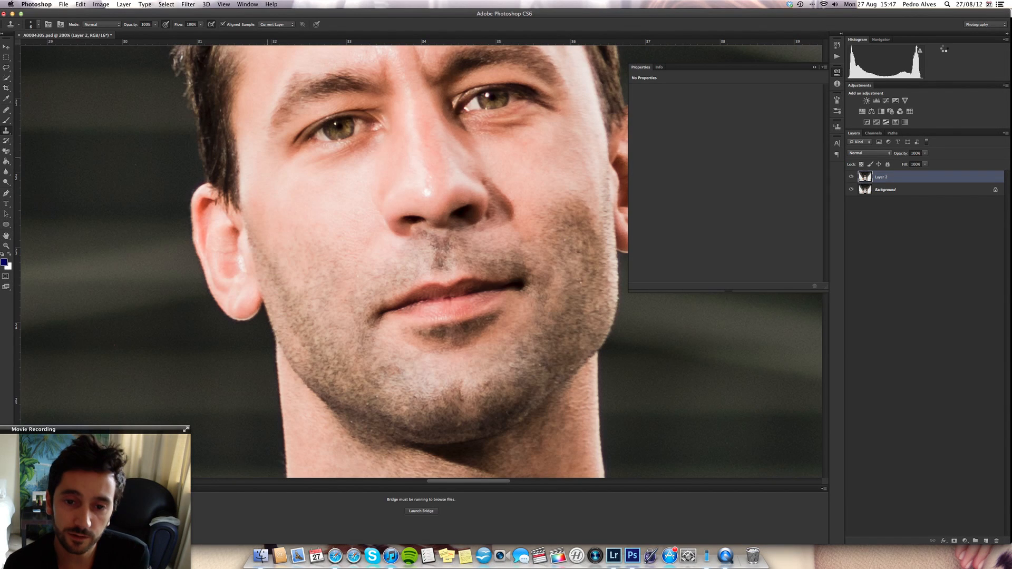
pyautogui.press('super+j')
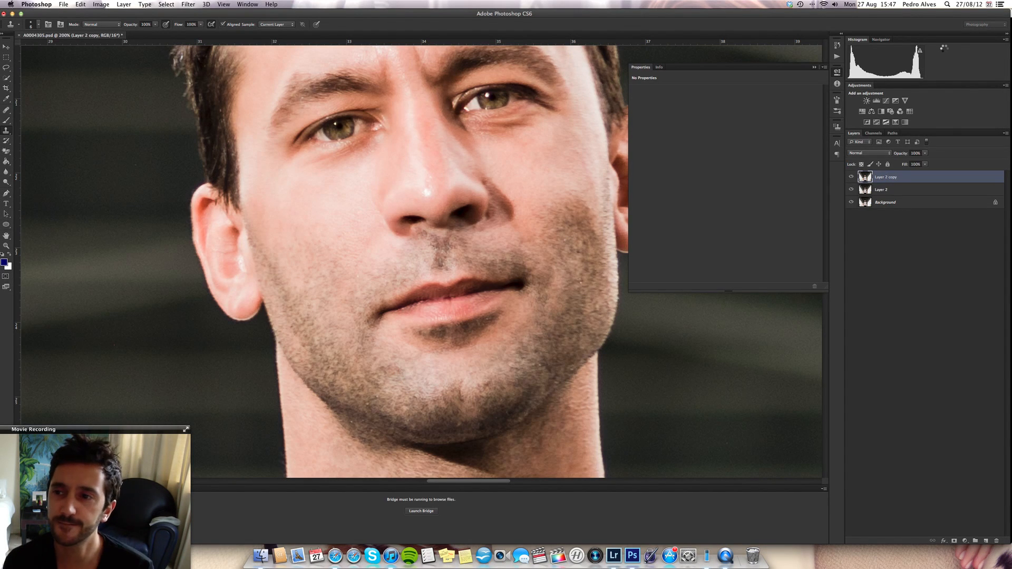
pyautogui.press('super+f')
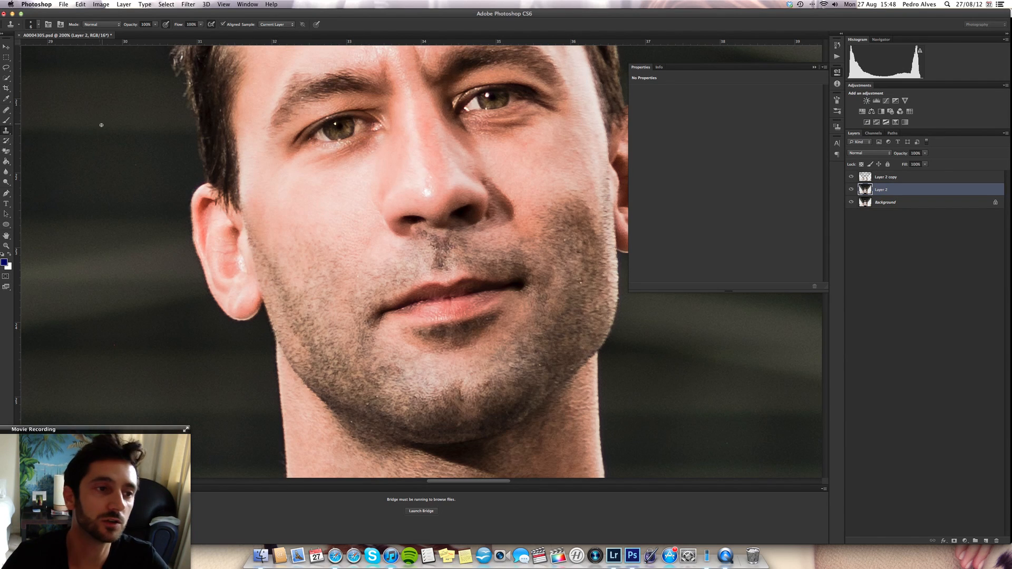
# - Activate the Lasso tool and merge Layer 2 with Layer 2 copy into one layer above the Background
pyautogui.click(6, 78)
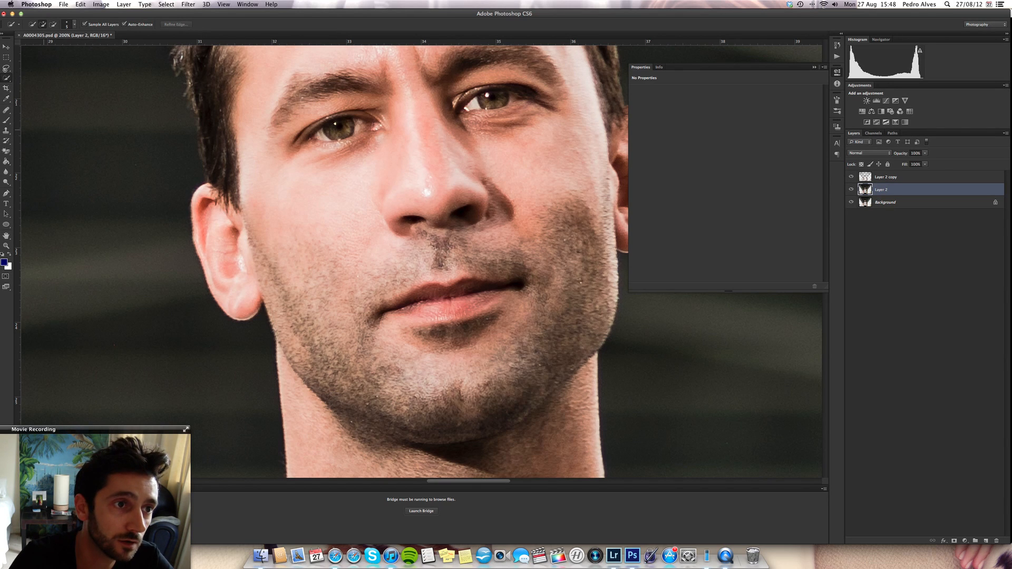
pyautogui.click(6, 67)
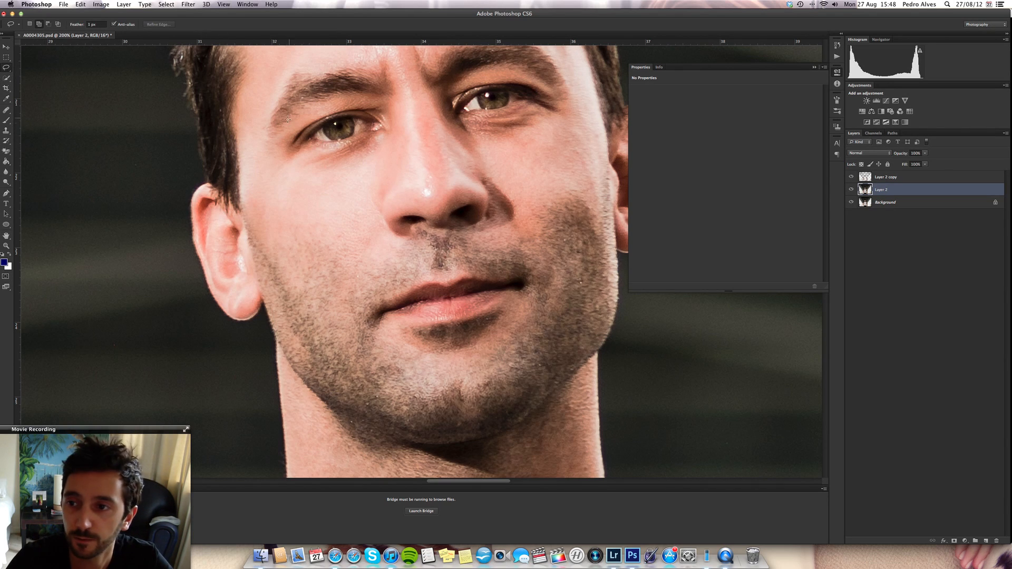
pyautogui.keyDown('shift'); pyautogui.click(933, 181); pyautogui.keyUp('shift')
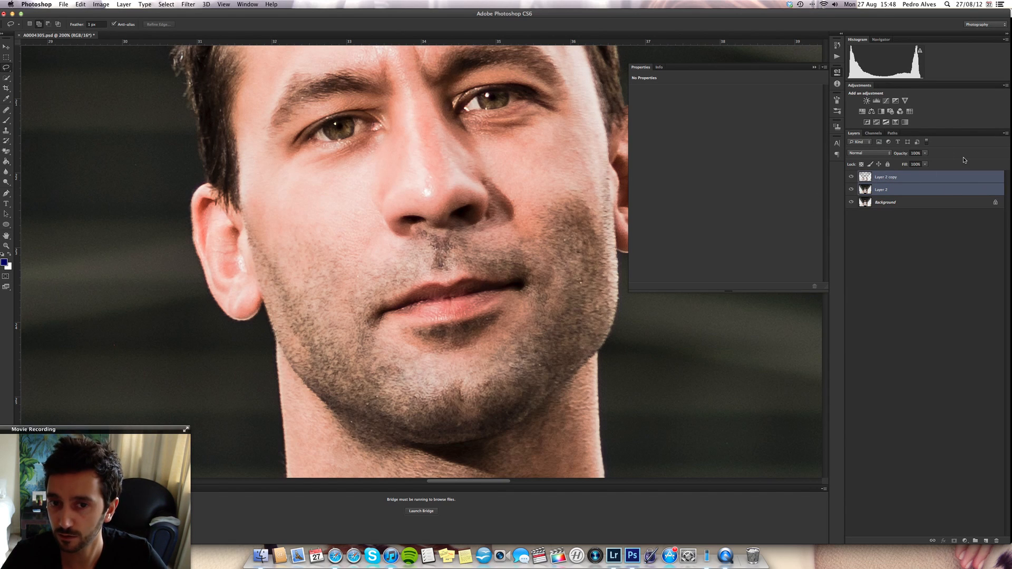
pyautogui.rightClick(928, 182)
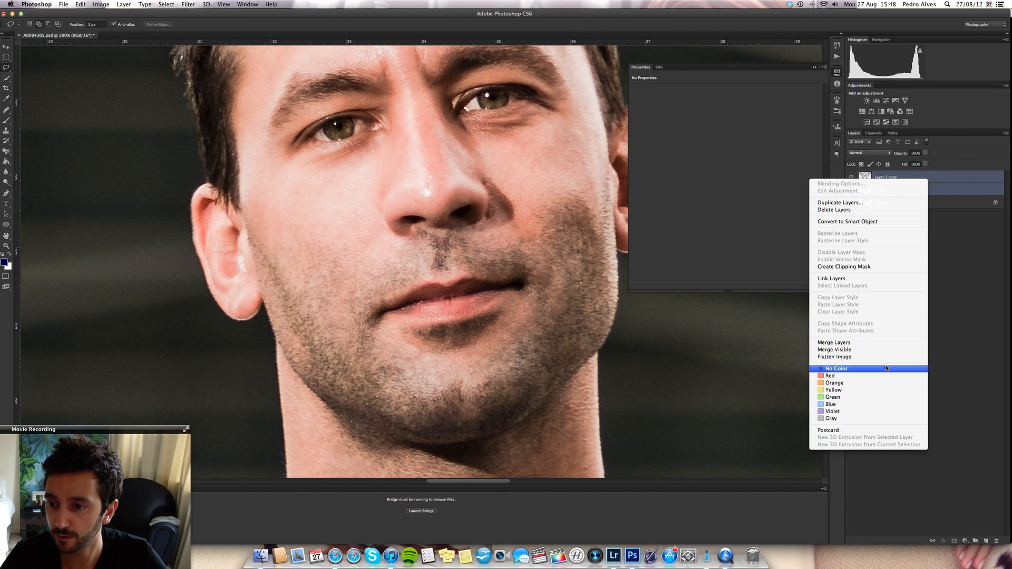
pyautogui.click(889, 345)
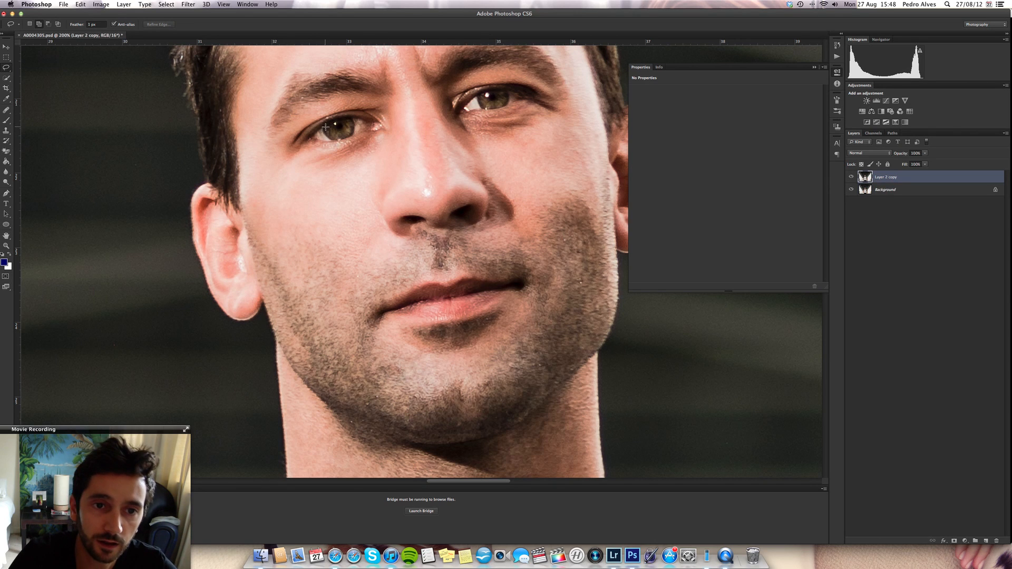
# - Zoom in to 300% on the eyes and select the whites around the iris of the left eye in the image with the Lasso
pyautogui.press('super+plus')
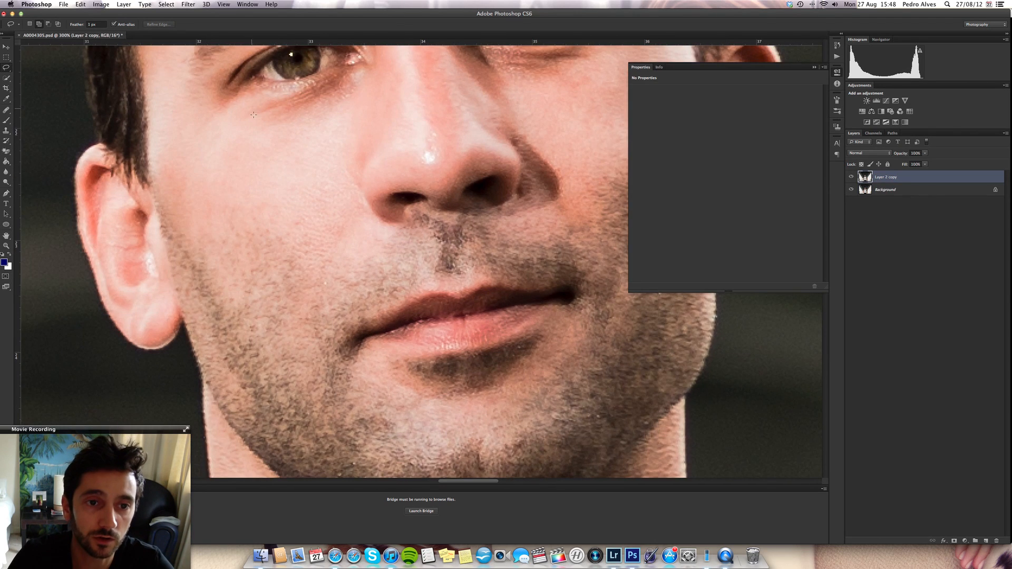
pyautogui.moveTo(269, 157); pyautogui.dragTo(303, 259)
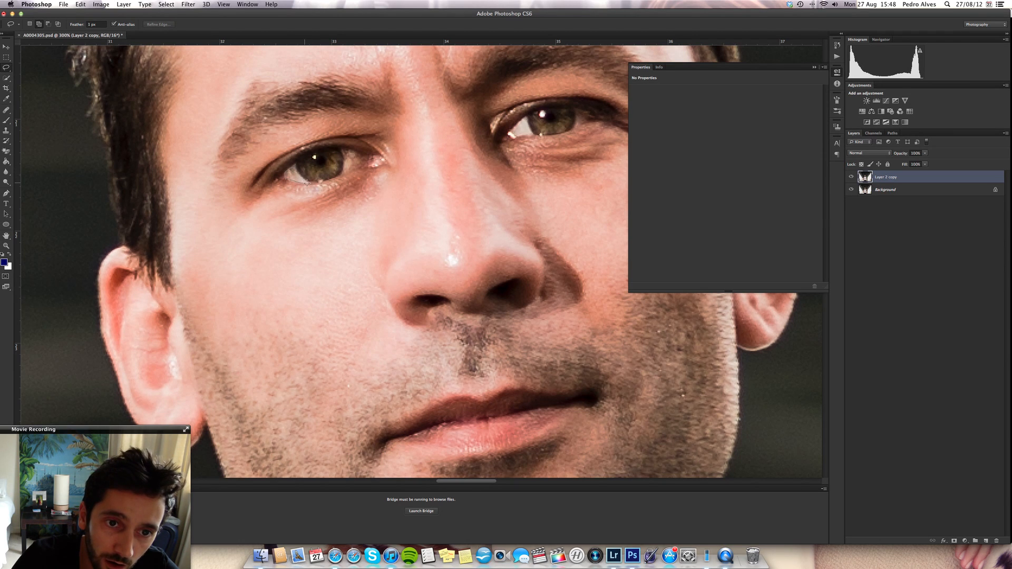
pyautogui.moveTo(319, 163)
pyautogui.mouseDown()
pyautogui.moveTo(346, 153)
pyautogui.moveTo(347, 174)
pyautogui.moveTo(351, 149)
pyautogui.mouseUp()
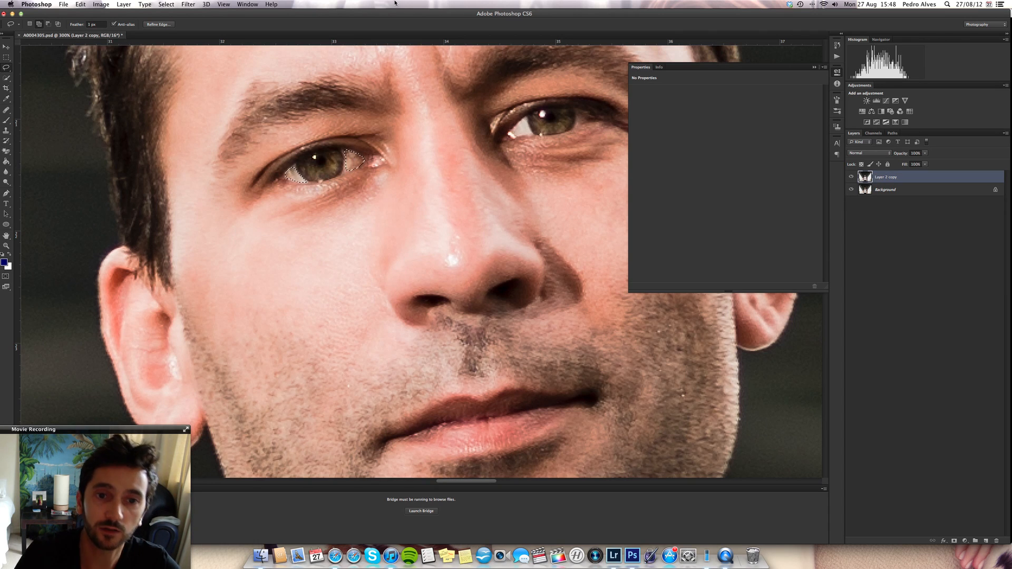
pyautogui.click(965, 540)
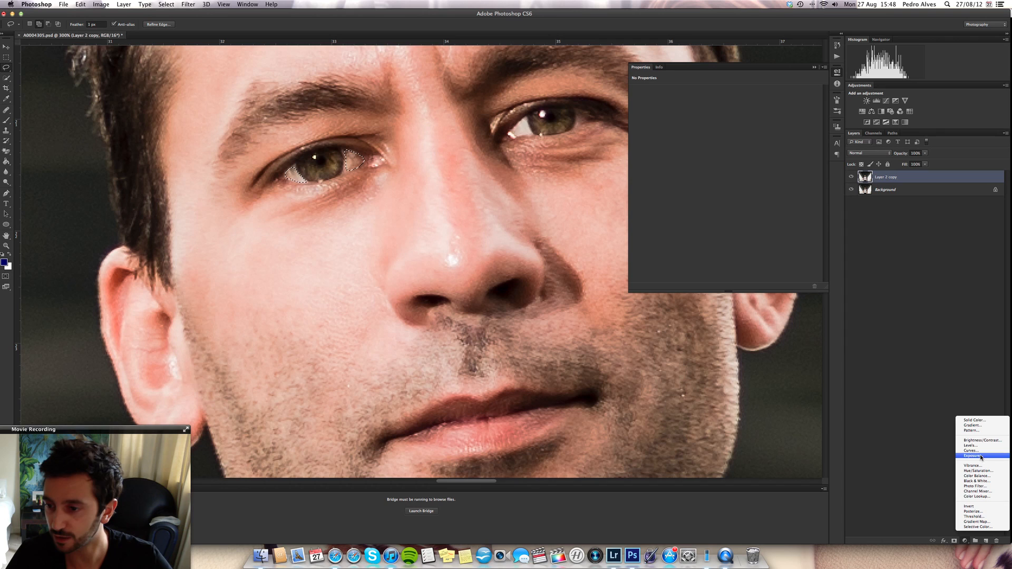
pyautogui.click(978, 471)
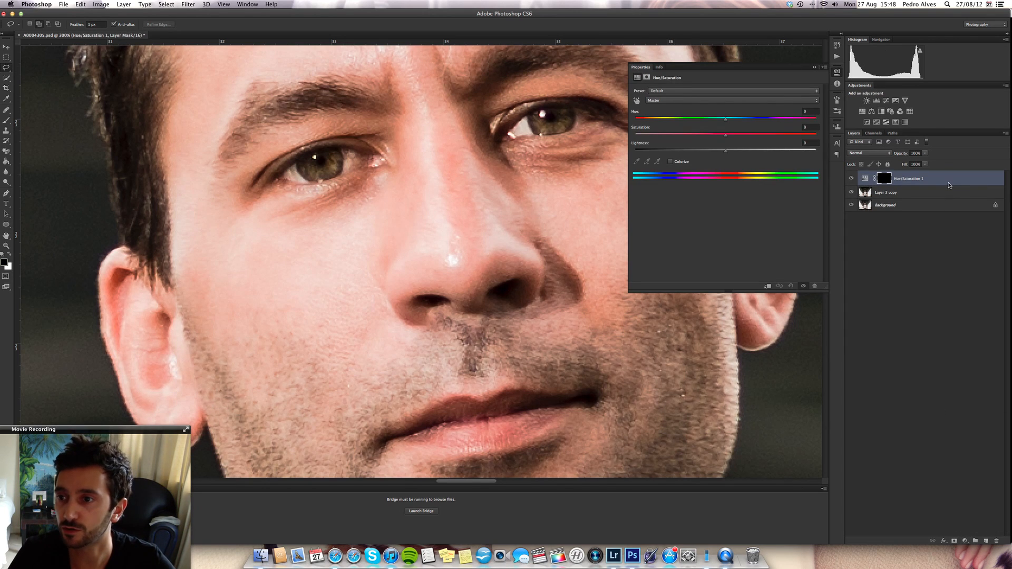
pyautogui.moveTo(945, 182); pyautogui.dragTo(998, 490)
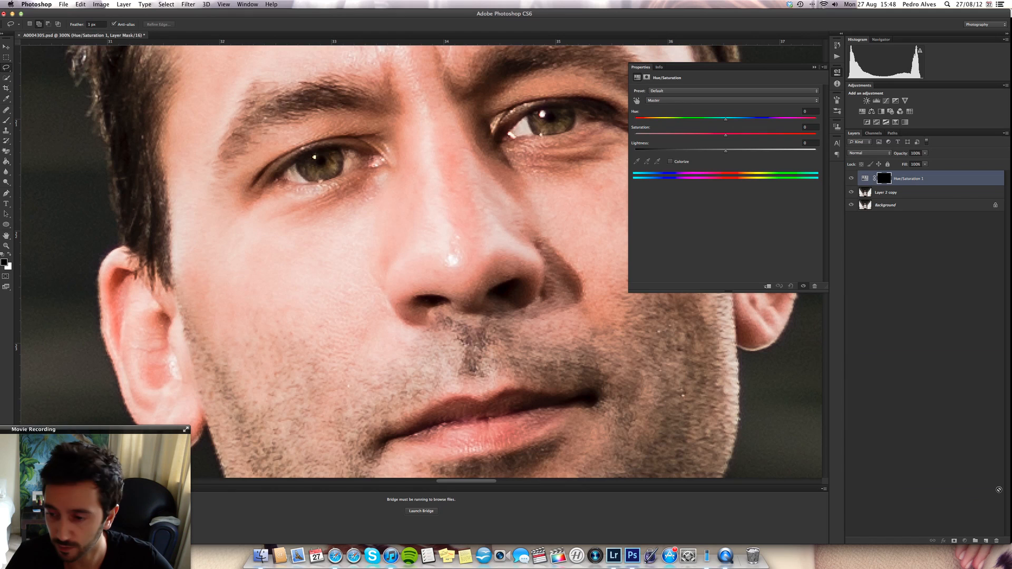
pyautogui.press('super+z')
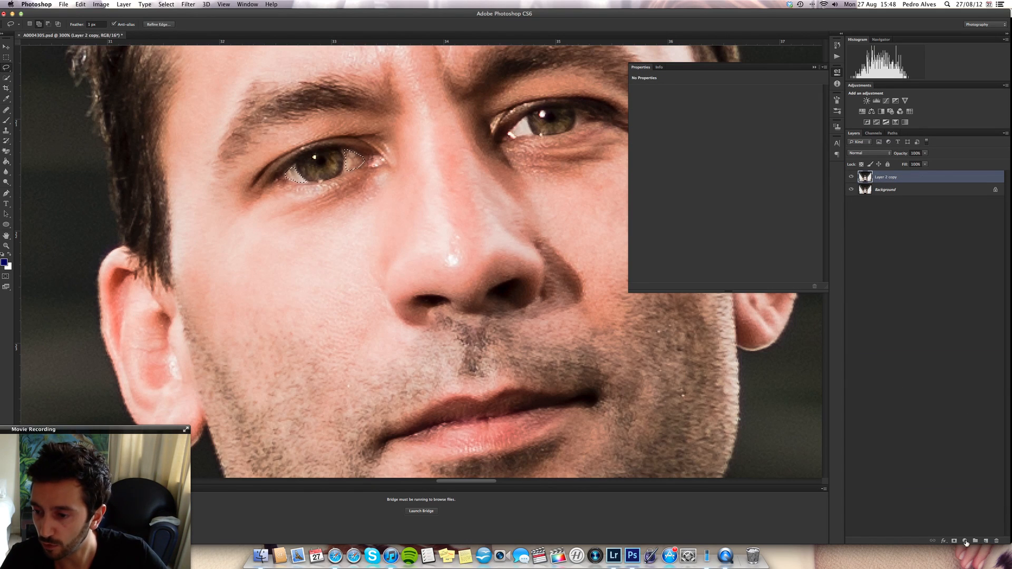
# - Add a Hue/Saturation adjustment layer for the selected eye whites and set the Reds saturation to -38
pyautogui.click(964, 541)
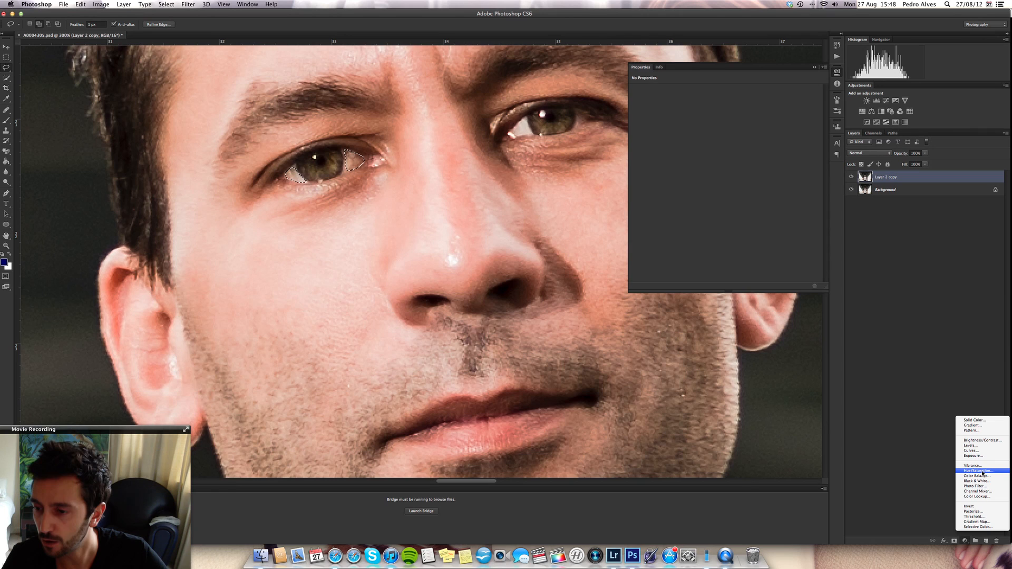
pyautogui.click(983, 471)
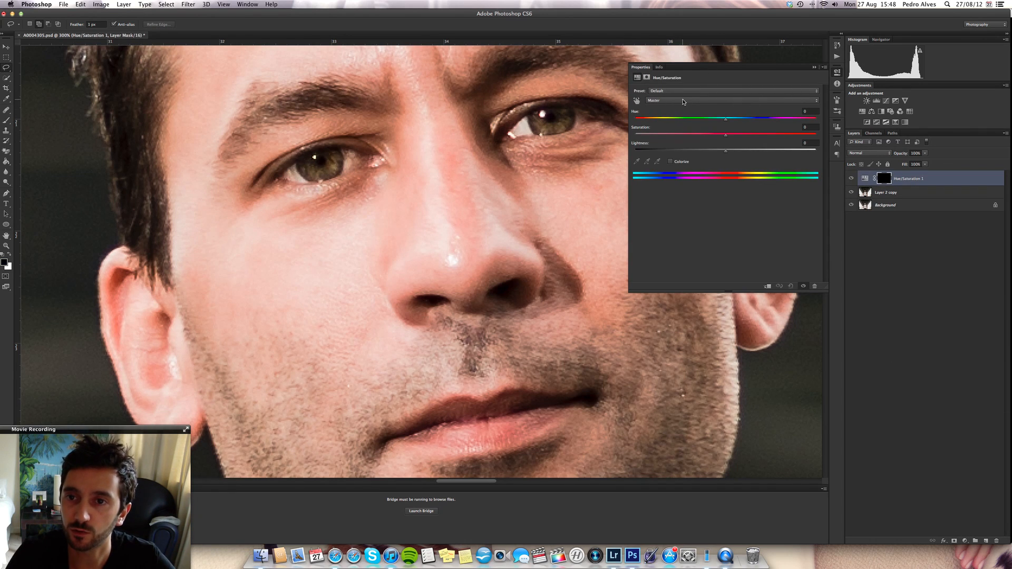
pyautogui.click(683, 100)
pyautogui.click(692, 105)
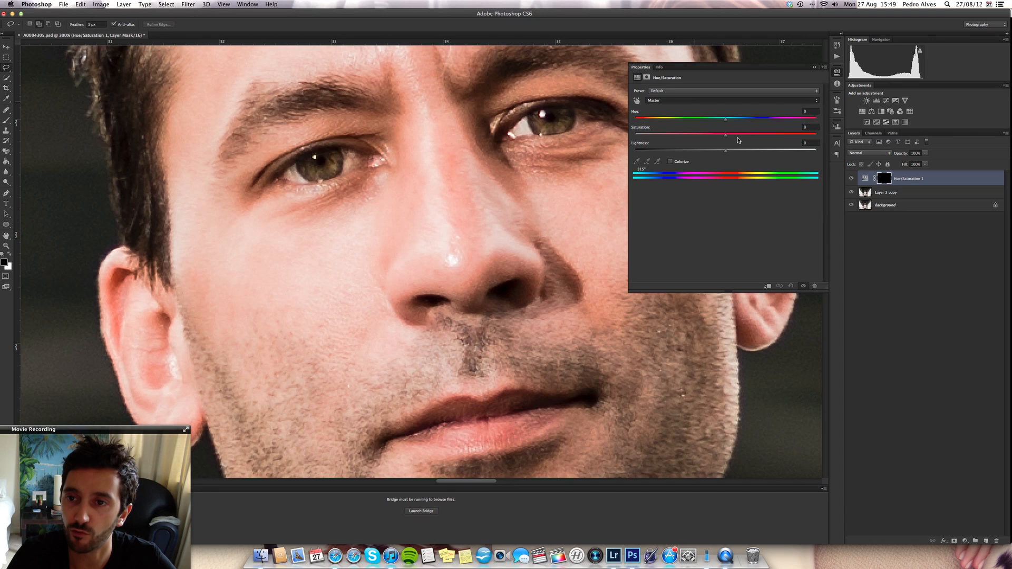
pyautogui.moveTo(726, 135); pyautogui.dragTo(693, 139)
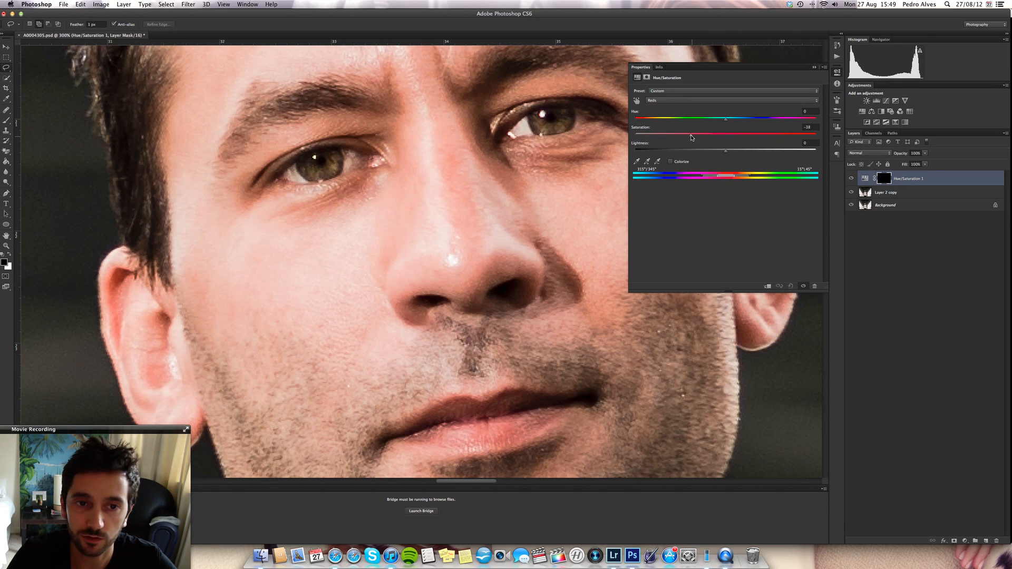
# - Lower the Yellows saturation of the eye whites' Hue/Saturation adjustment to about -50
pyautogui.click(691, 100)
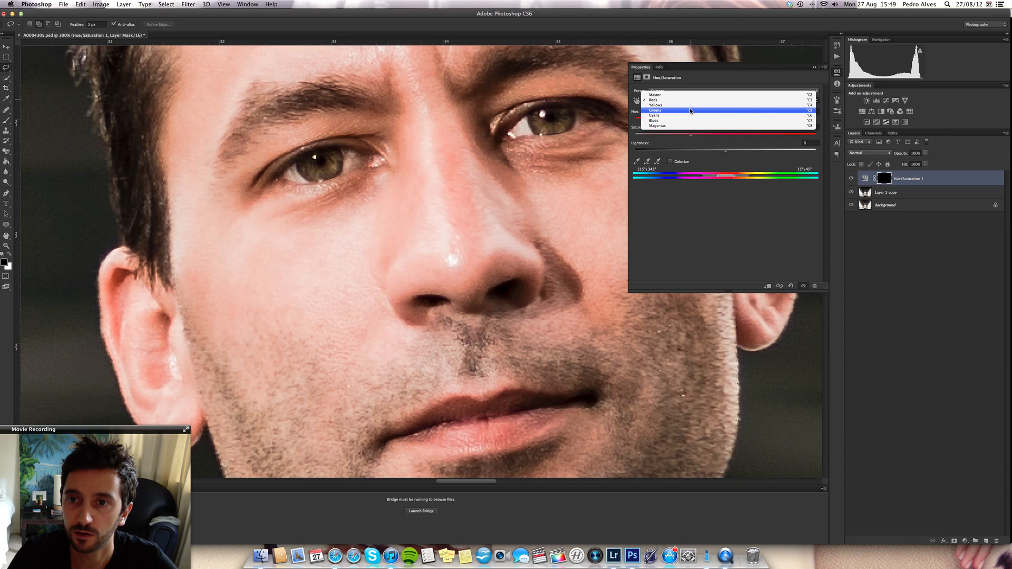
pyautogui.click(688, 105)
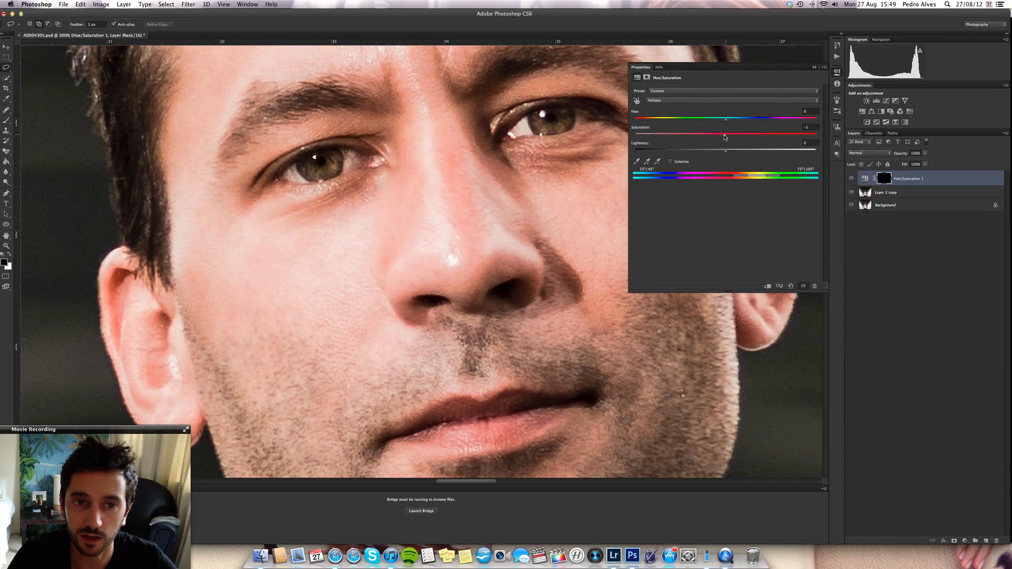
pyautogui.moveTo(725, 137); pyautogui.dragTo(706, 140)
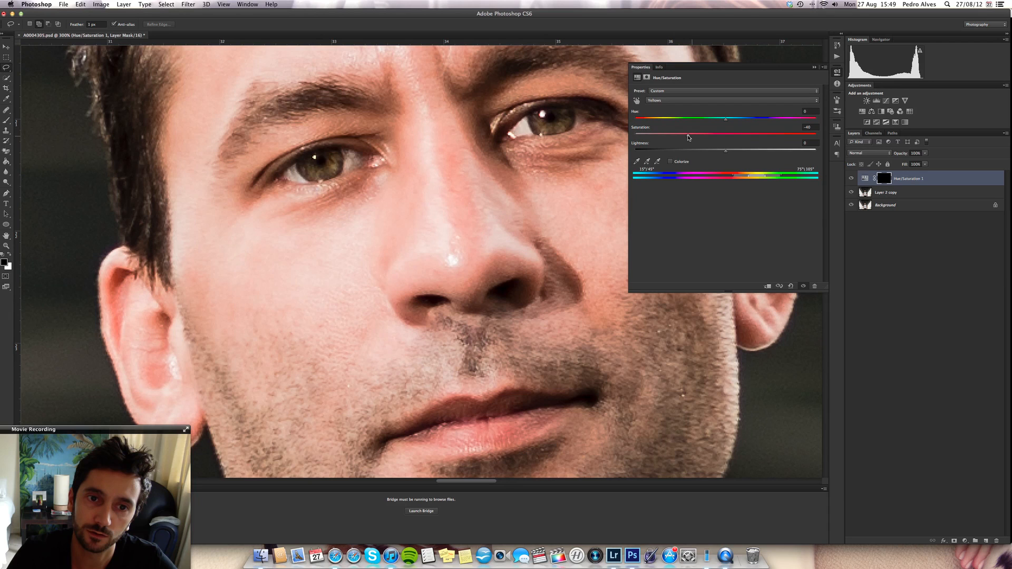
pyautogui.moveTo(685, 137); pyautogui.dragTo(680, 138)
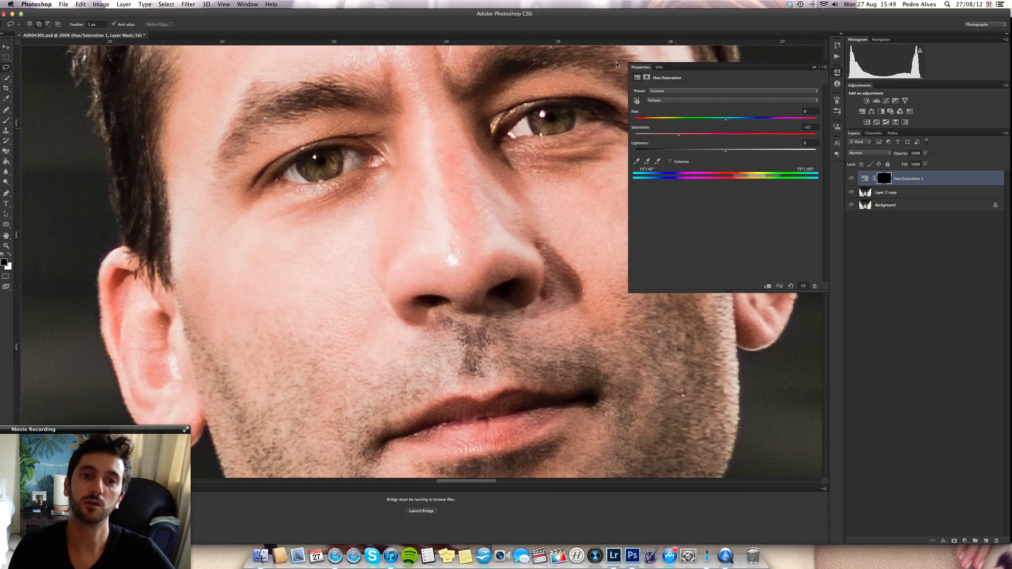
# - Brighten the eye whites by setting the Master lightness of the Hue/Saturation adjustment to +8
pyautogui.click(675, 101)
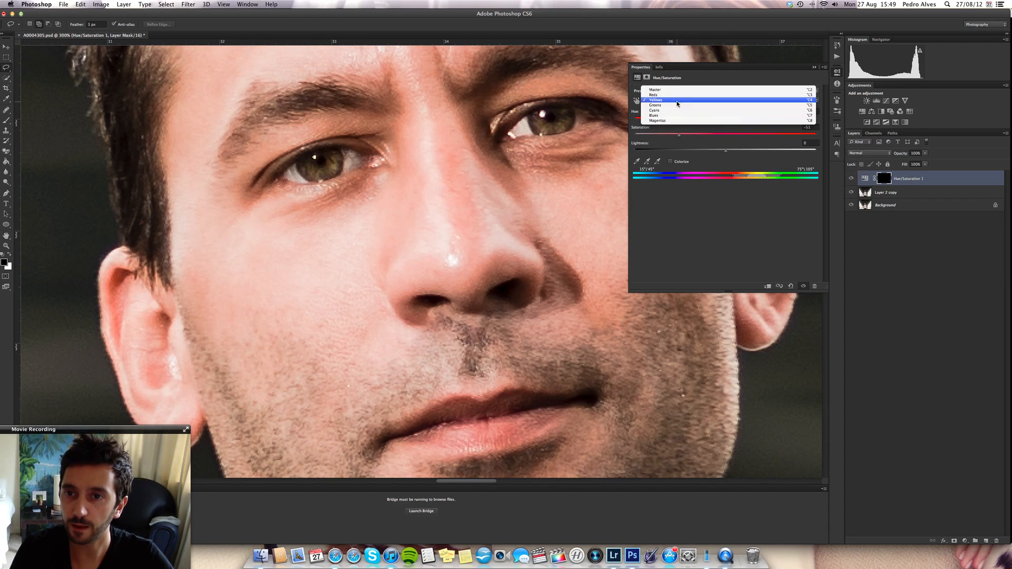
pyautogui.click(725, 91)
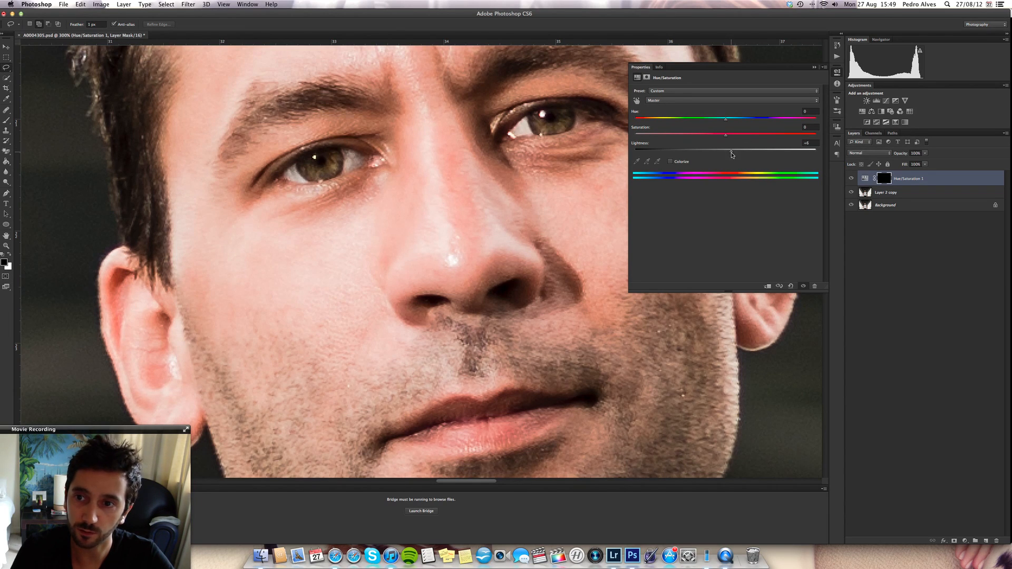
pyautogui.moveTo(732, 155)
pyautogui.mouseDown()
pyautogui.moveTo(767, 152)
pyautogui.moveTo(736, 153)
pyautogui.moveTo(761, 153)
pyautogui.moveTo(766, 168)
pyautogui.moveTo(773, 154)
pyautogui.moveTo(745, 156)
pyautogui.mouseUp()
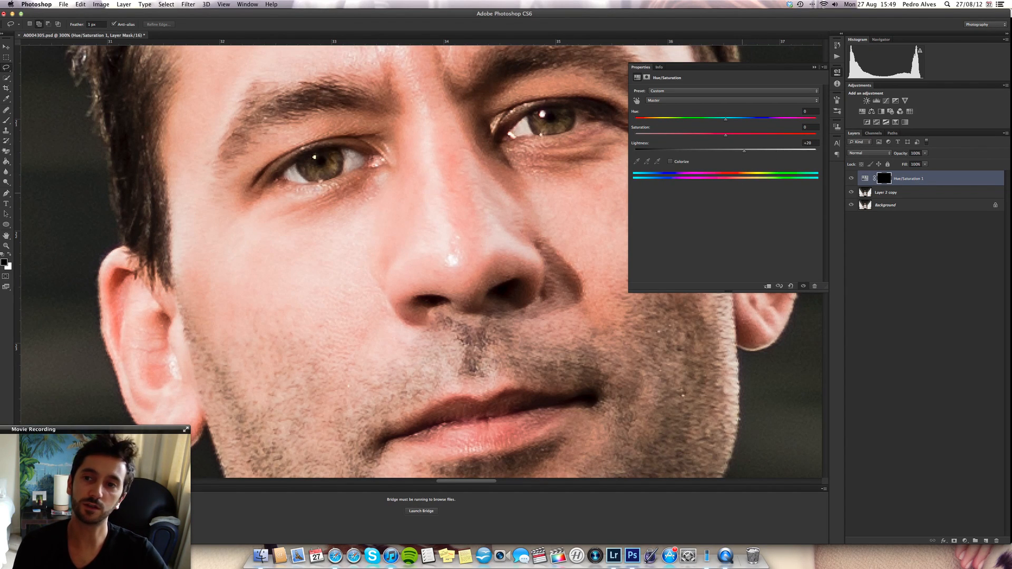
pyautogui.moveTo(739, 157); pyautogui.dragTo(737, 158)
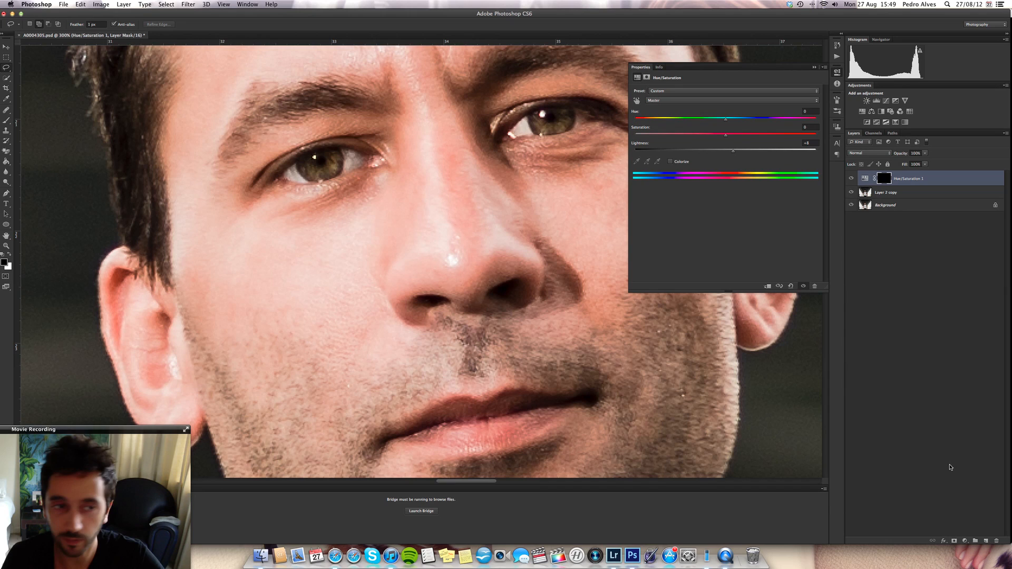
# - Select both irises on Layer 2 copy with the Lasso tool, adding the second eye to the selection
pyautogui.click(903, 192)
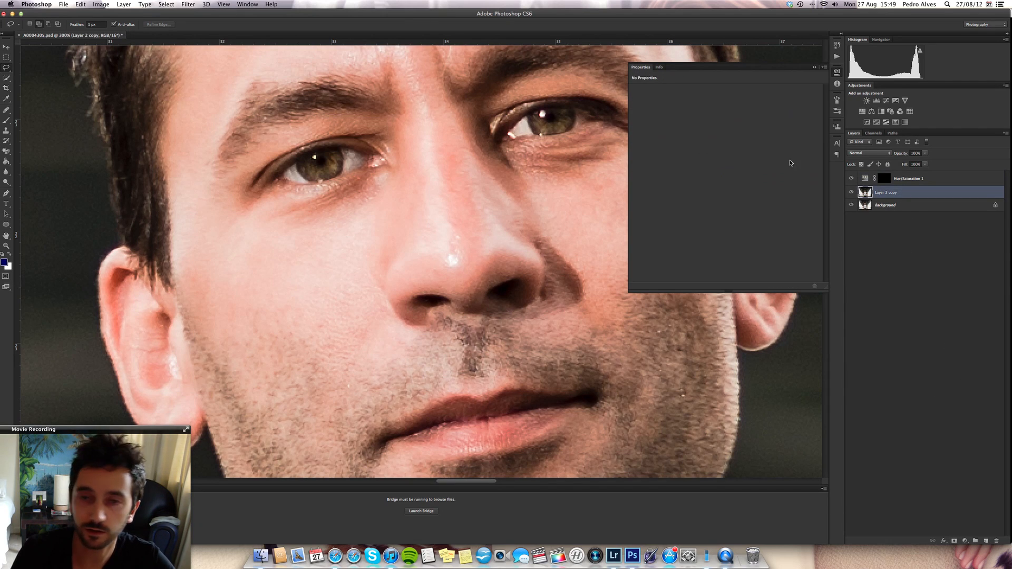
pyautogui.rightClick(8, 69)
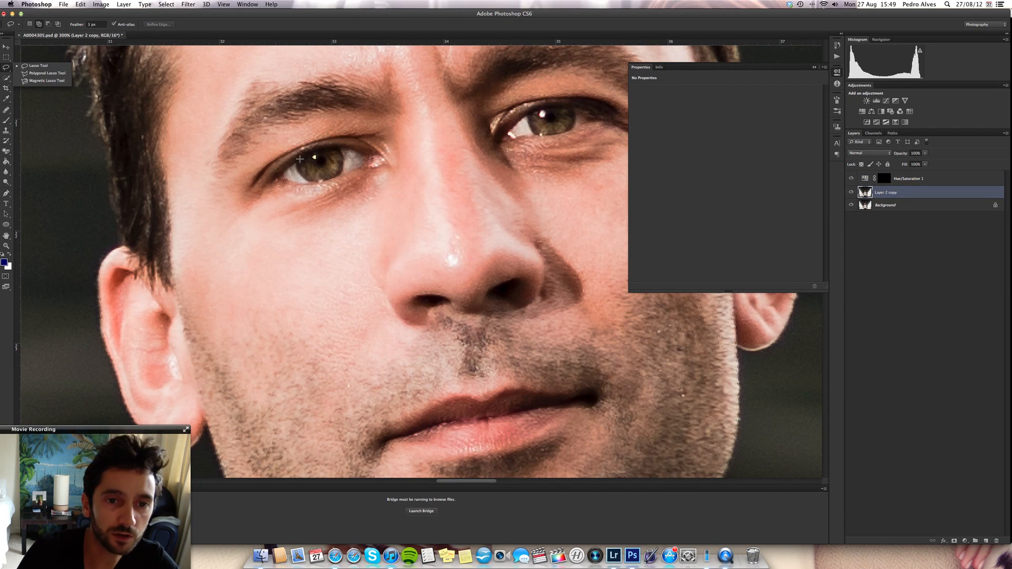
pyautogui.moveTo(300, 162)
pyautogui.mouseDown()
pyautogui.moveTo(312, 179)
pyautogui.moveTo(329, 176)
pyautogui.moveTo(311, 149)
pyautogui.moveTo(298, 161)
pyautogui.moveTo(306, 175)
pyautogui.moveTo(329, 179)
pyautogui.moveTo(341, 152)
pyautogui.moveTo(310, 178)
pyautogui.moveTo(326, 179)
pyautogui.moveTo(335, 157)
pyautogui.mouseUp()
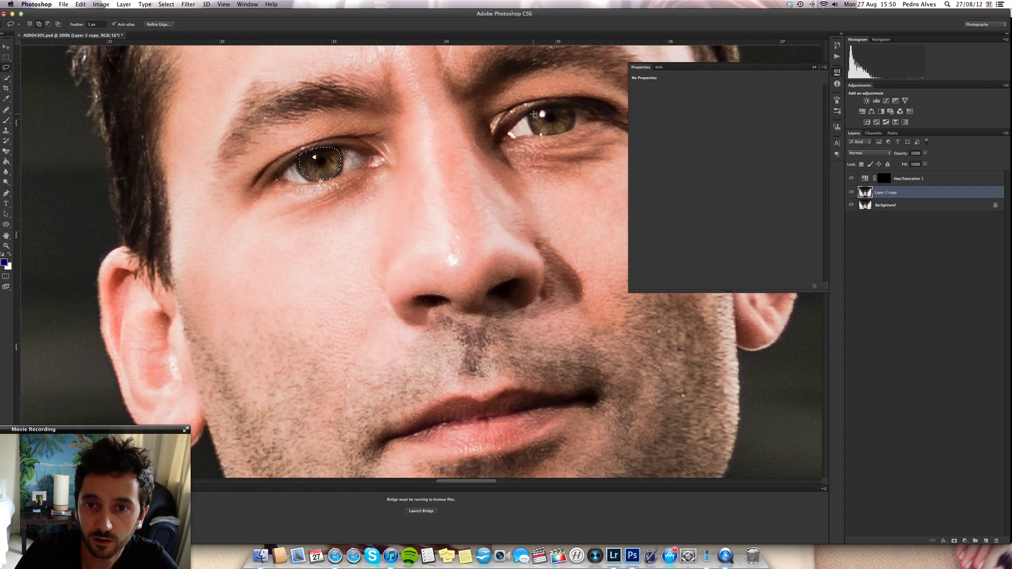
pyautogui.moveTo(534, 114)
pyautogui.mouseDown()
pyautogui.moveTo(546, 135)
pyautogui.moveTo(572, 122)
pyautogui.moveTo(567, 105)
pyautogui.moveTo(541, 103)
pyautogui.moveTo(534, 114)
pyautogui.mouseUp()
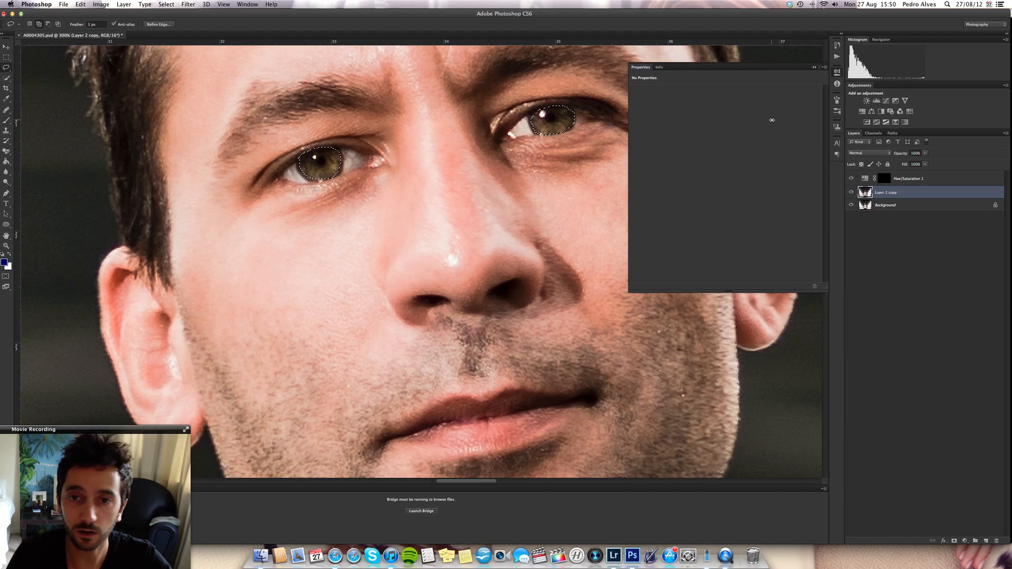
# - Add a Curves adjustment layer for the irises, raising the midtones and anchoring the shadows with a low curve point
pyautogui.click(965, 540)
pyautogui.click(978, 452)
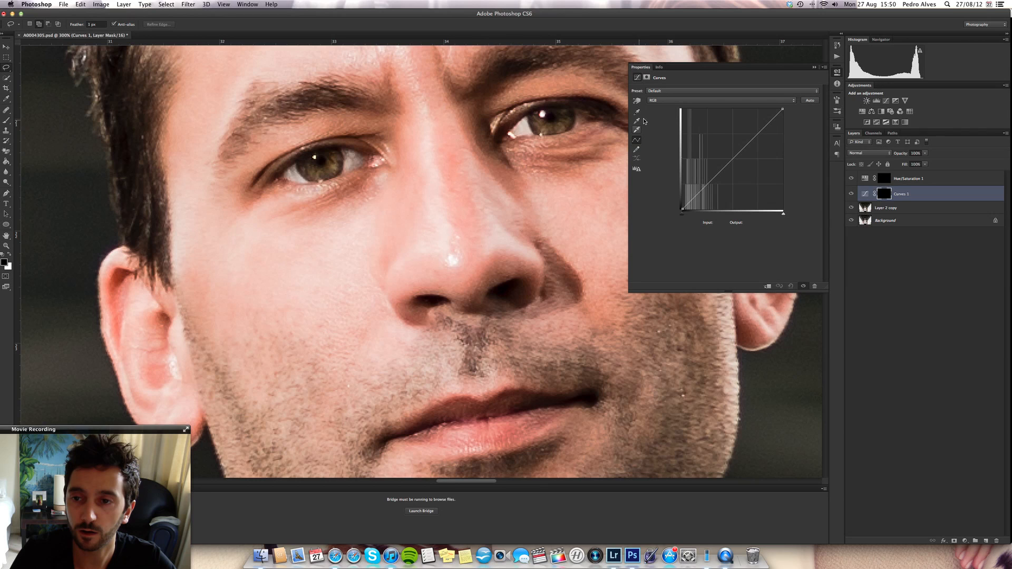
pyautogui.click(637, 101)
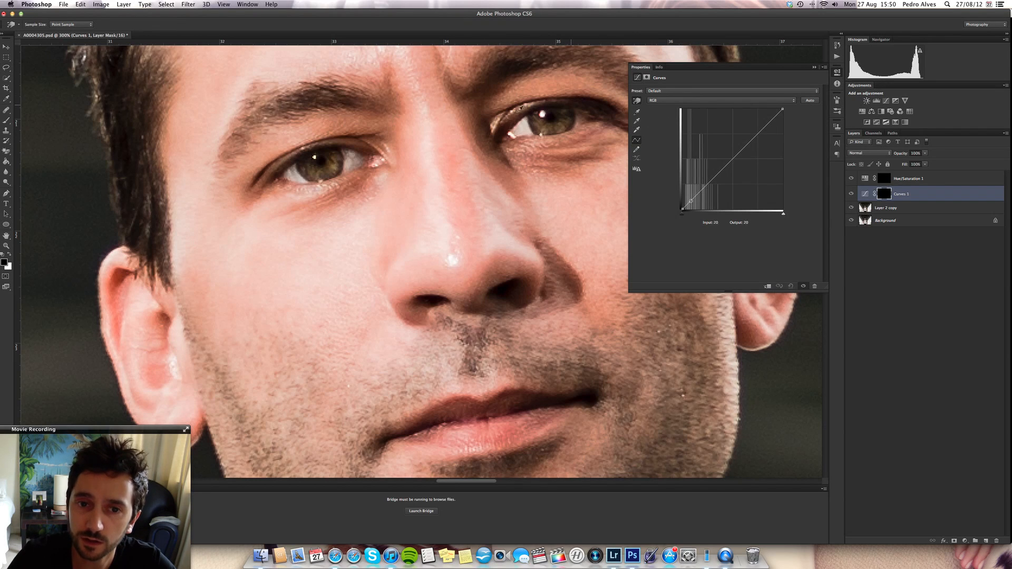
pyautogui.click(343, 161)
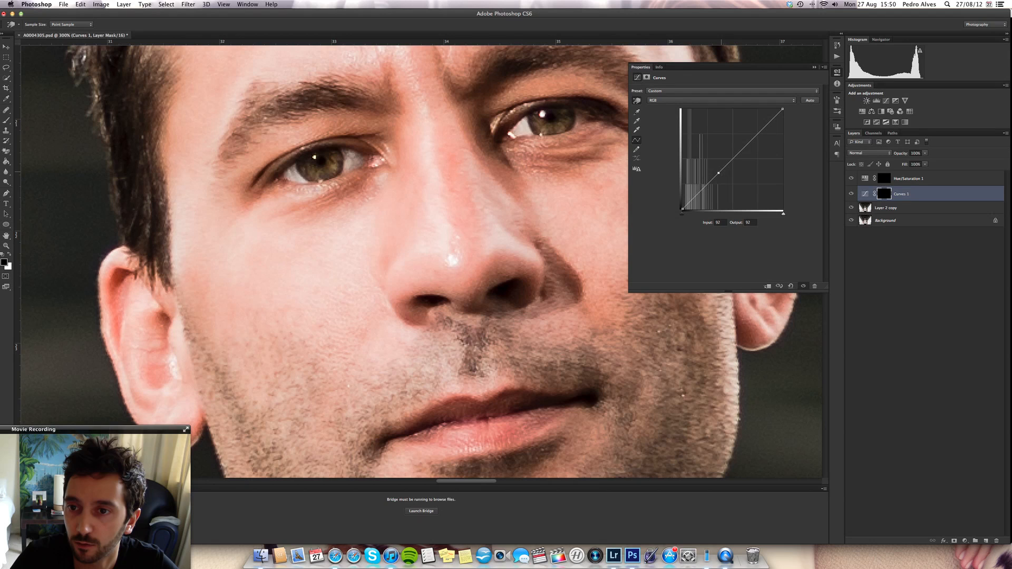
pyautogui.click(306, 162)
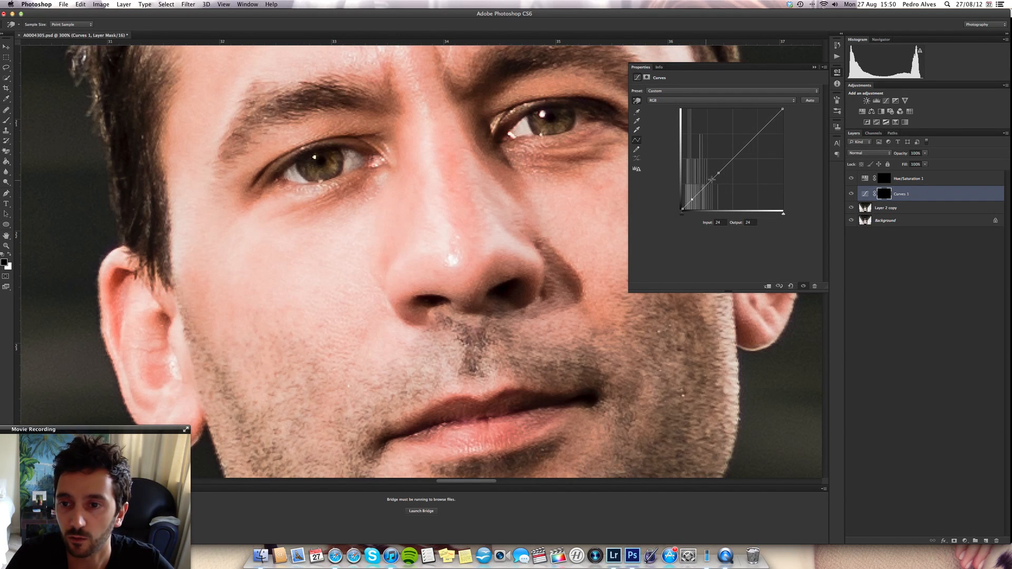
pyautogui.moveTo(692, 199); pyautogui.dragTo(716, 170)
pyautogui.click(693, 201)
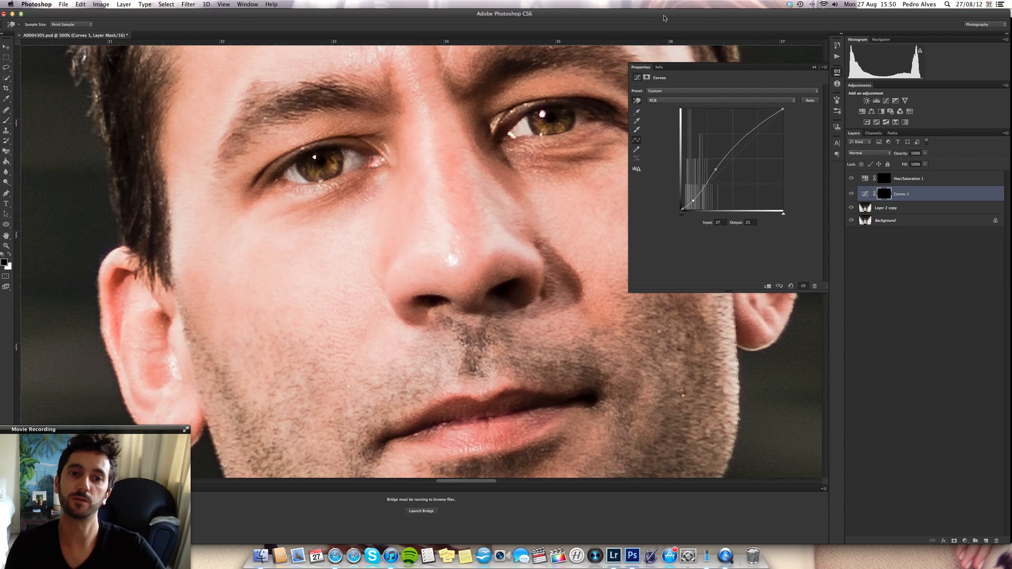
# - Collapse the Curves properties and toggle the Curves 1 layer off and on to compare the irises before and after
pyautogui.click(814, 68)
pyautogui.click(851, 194)
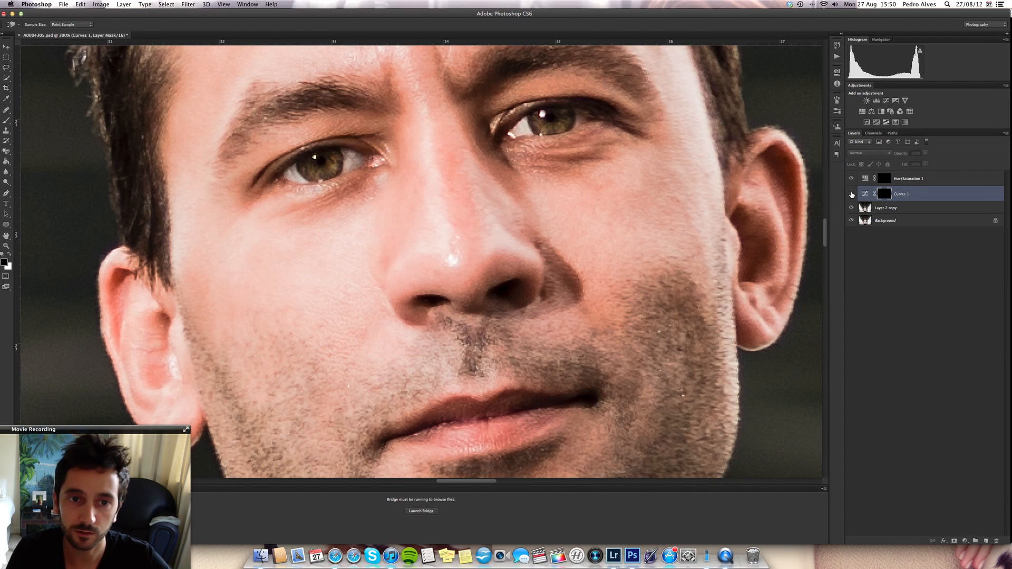
pyautogui.click(851, 195)
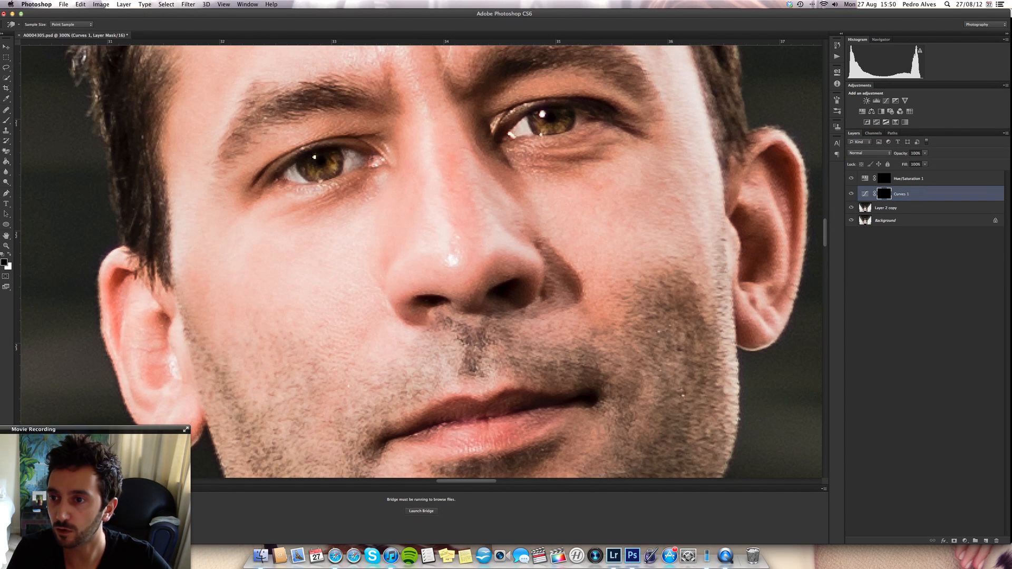
# - Lower the fill of the Curves 1 layer to 47% and toggle its visibility to compare the irises
pyautogui.moveTo(906, 164); pyautogui.dragTo(884, 168)
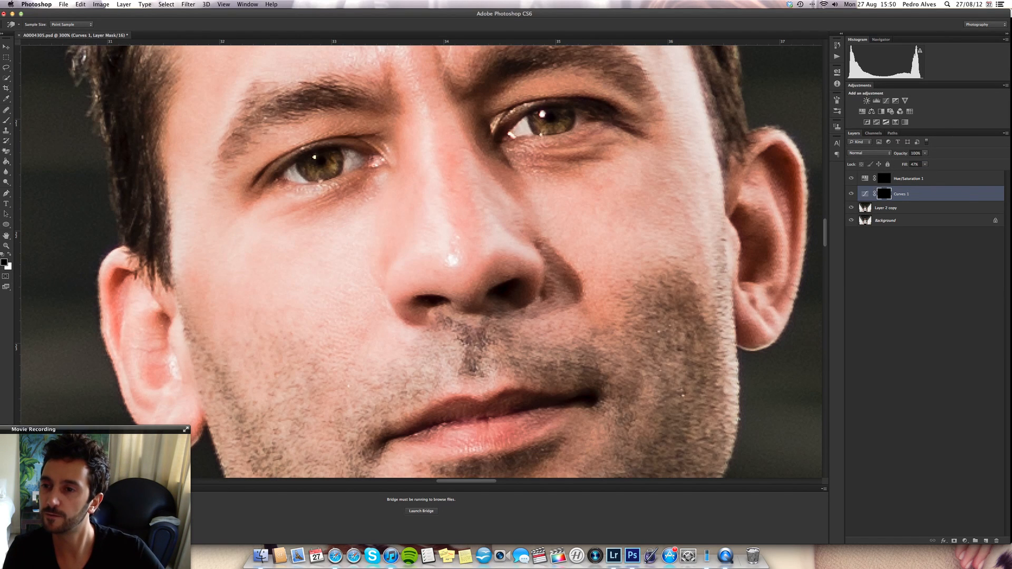
pyautogui.click(851, 194)
pyautogui.click(852, 194)
pyautogui.click(851, 194)
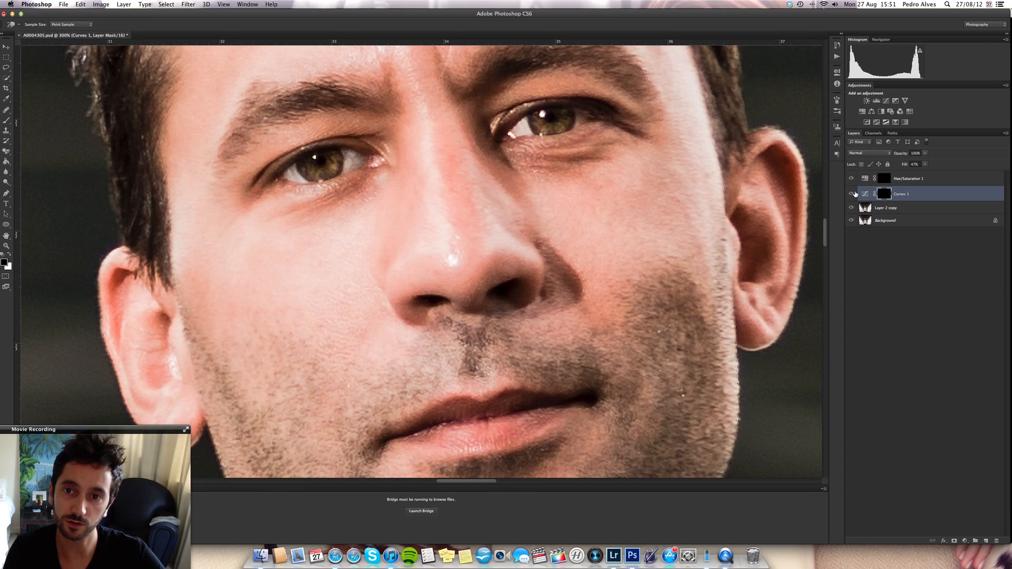
pyautogui.click(852, 195)
pyautogui.click(852, 194)
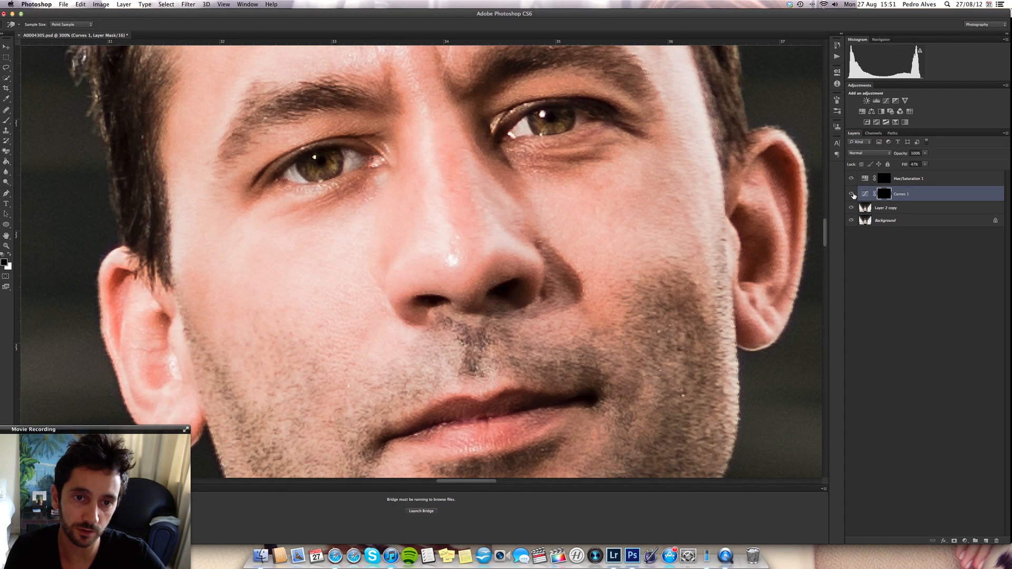
pyautogui.click(851, 195)
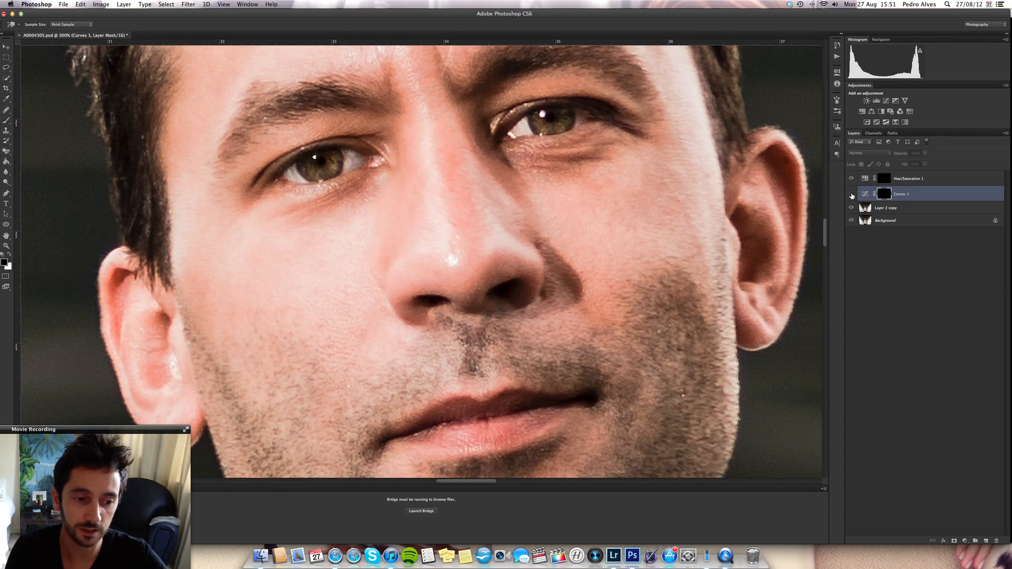
pyautogui.click(852, 195)
pyautogui.click(852, 194)
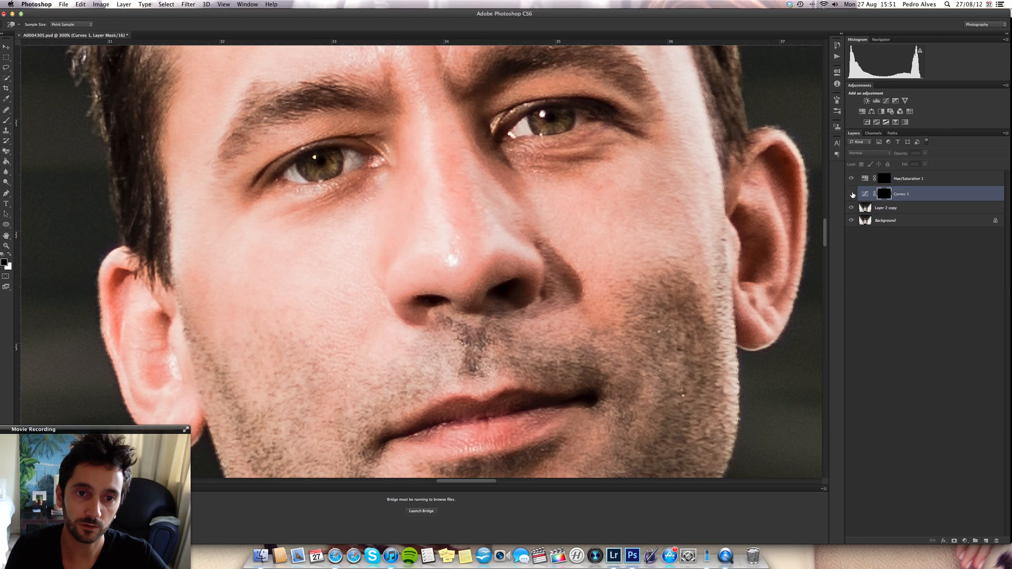
pyautogui.click(852, 194)
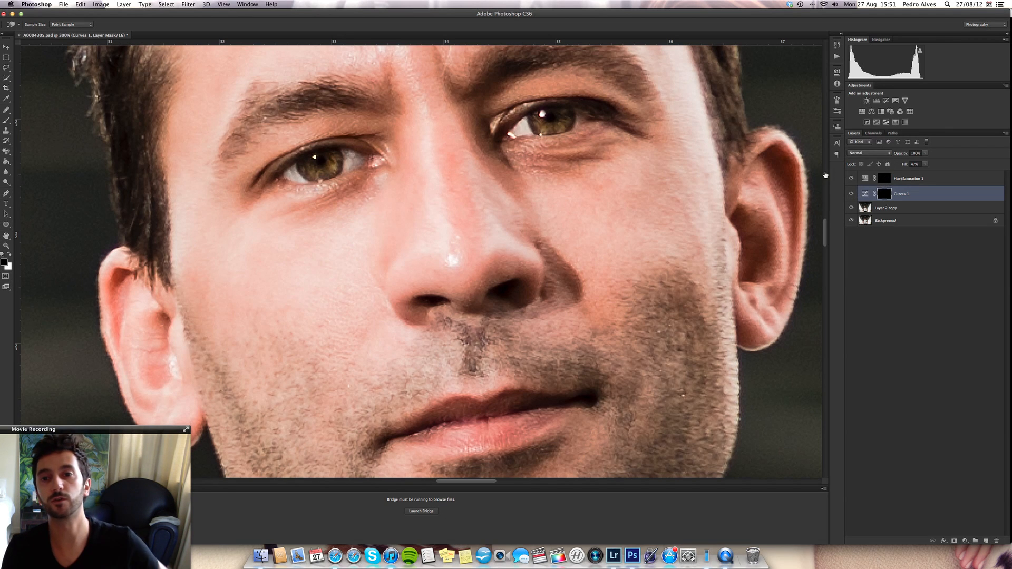
# - Check the iris brightening against the wider portrait, then return to the close-up of the face
pyautogui.press('super+minus')
pyautogui.press('super+minus')
pyautogui.press('super+minus')
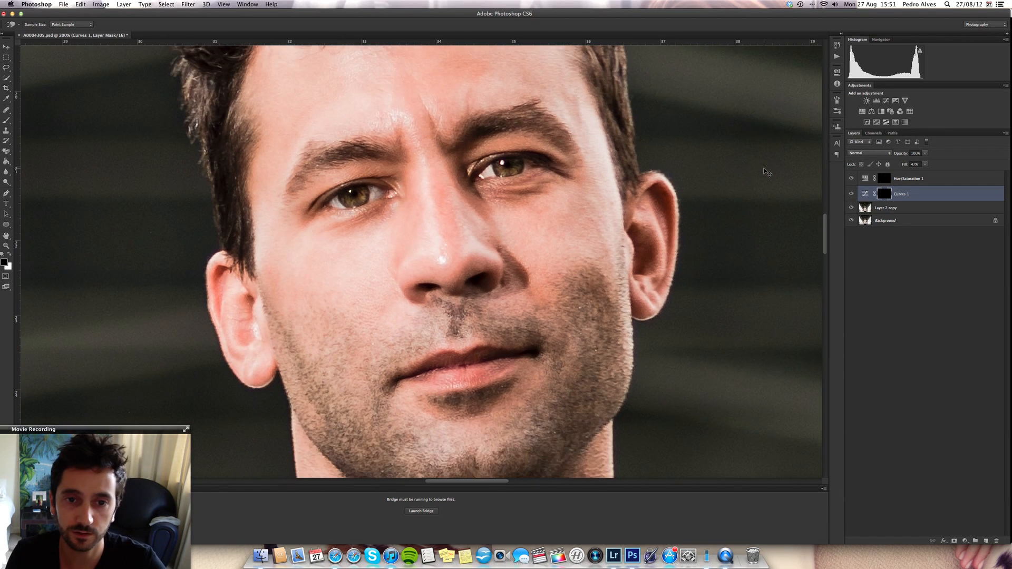
pyautogui.press('super+minus')
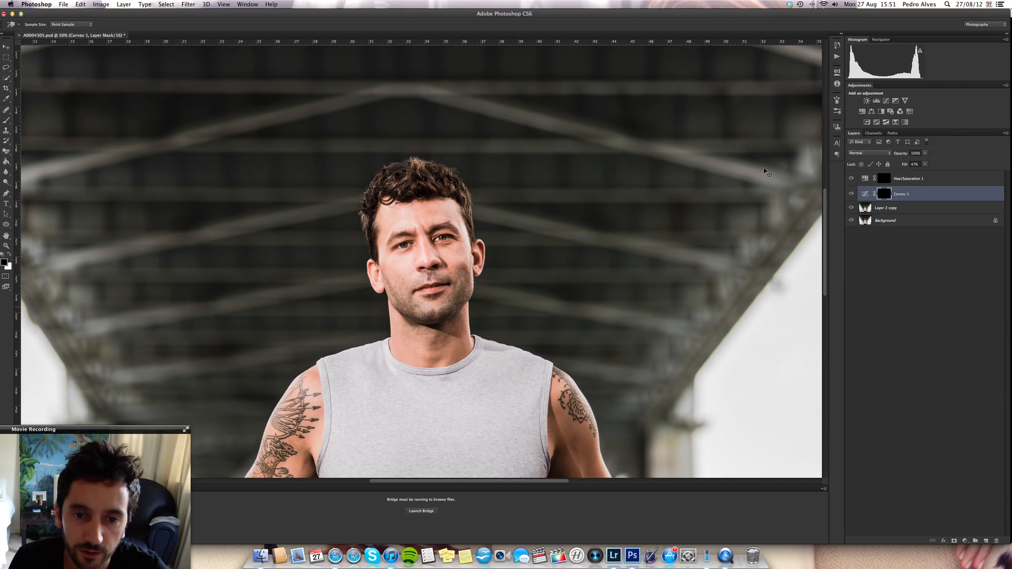
pyautogui.press('super+plus')
pyautogui.press('super+plus')
pyautogui.press('super+plus')
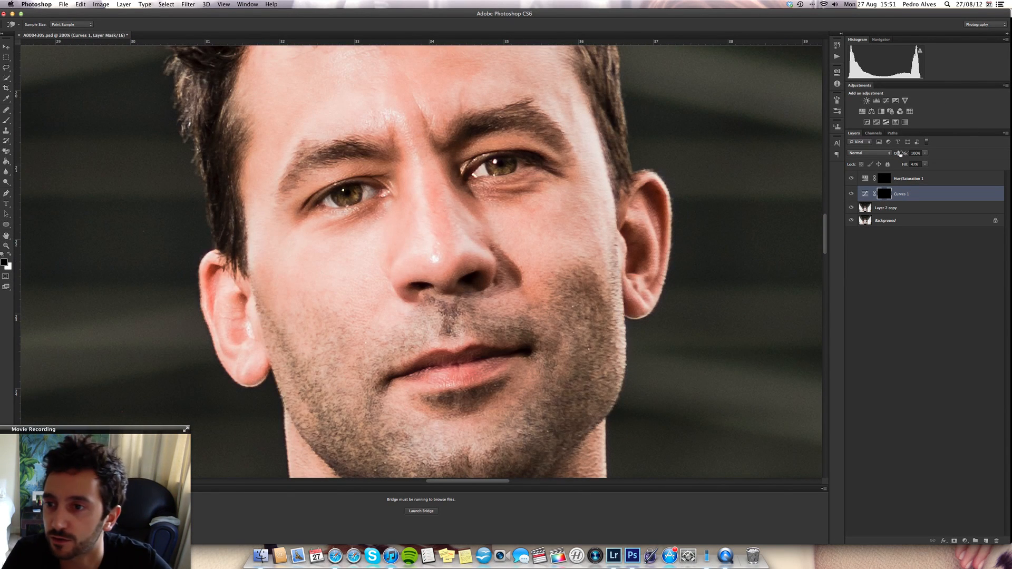
# - Reopen the Hue/Saturation 1 adjustment and reduce the saturation of the Reds in the eye whites
pyautogui.press('l')
pyautogui.click(914, 180)
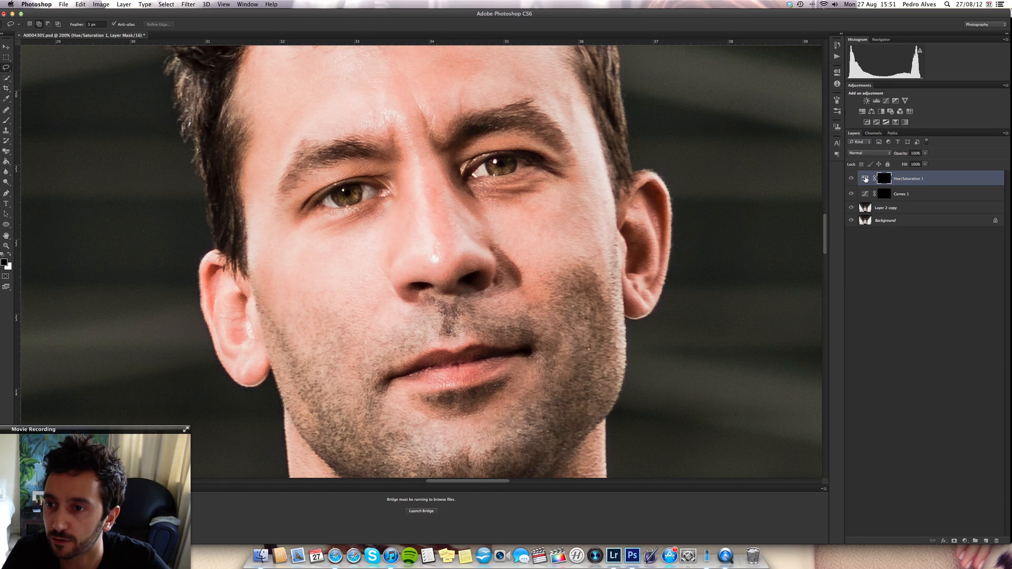
pyautogui.doubleClick(865, 179)
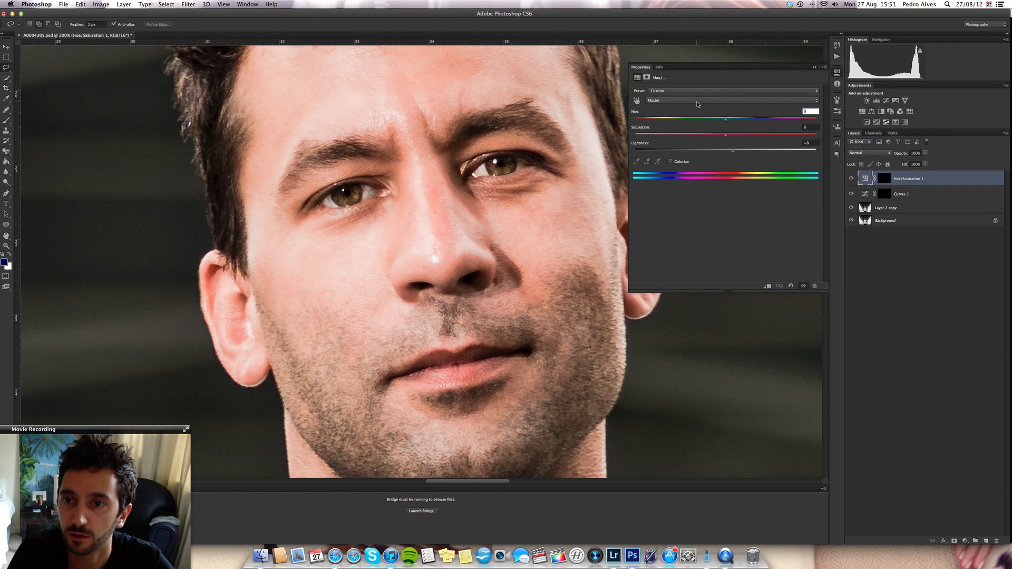
pyautogui.click(696, 101)
pyautogui.click(685, 105)
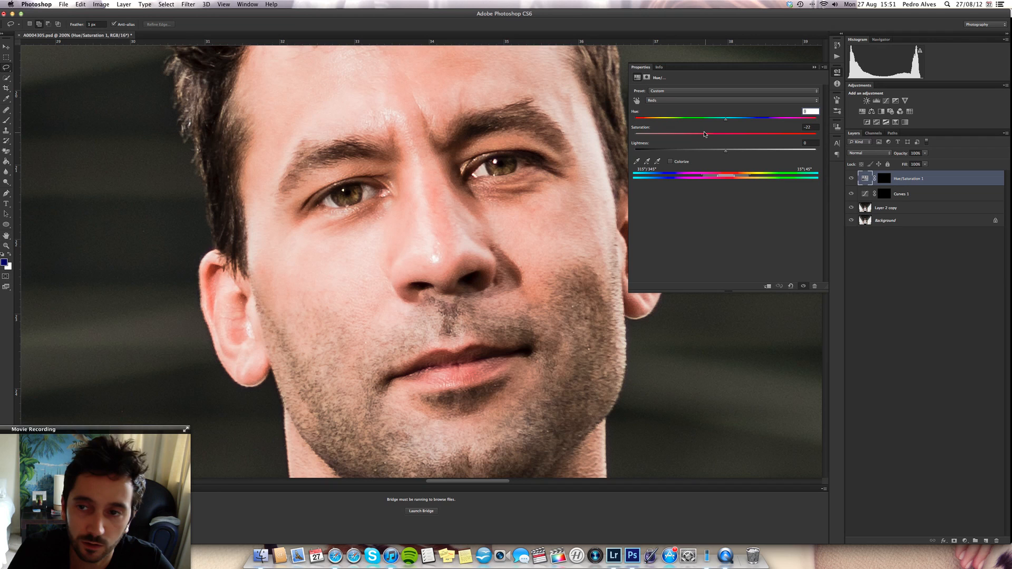
# - Set the Yellows saturation of the Hue/Saturation 1 adjustment to -21 and collapse its properties
pyautogui.click(706, 101)
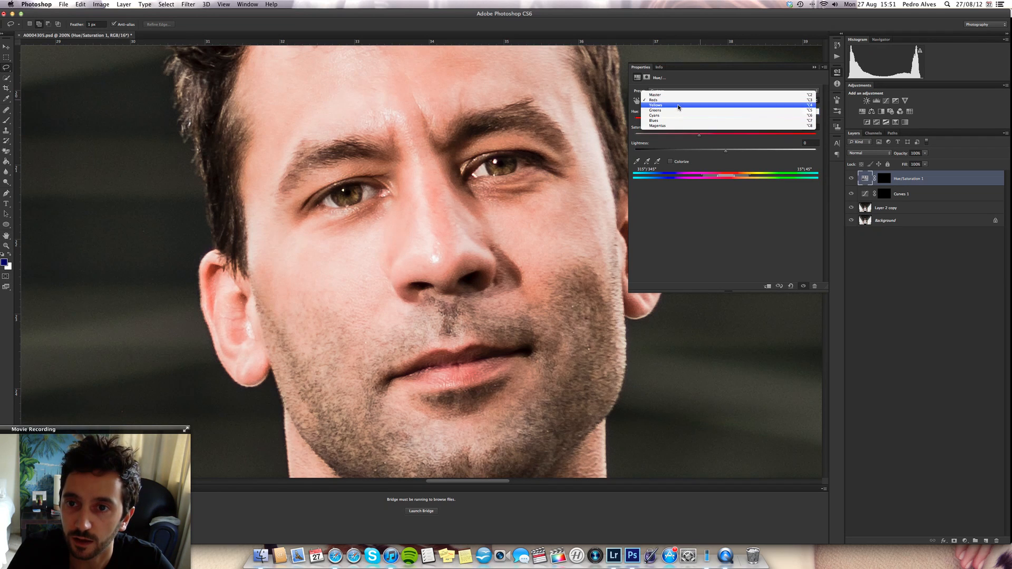
pyautogui.click(717, 105)
pyautogui.moveTo(681, 137); pyautogui.dragTo(695, 136)
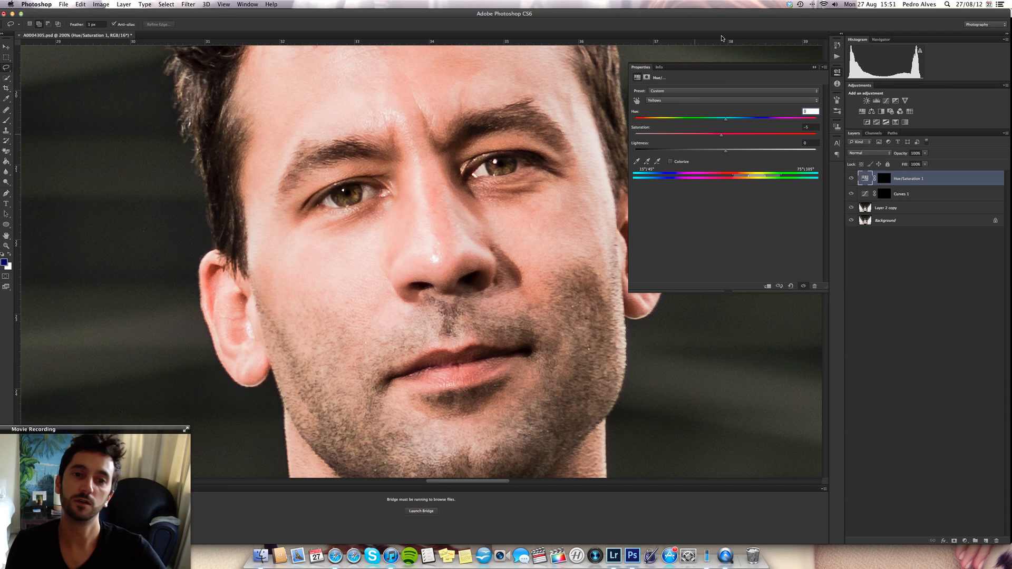
pyautogui.moveTo(722, 37); pyautogui.dragTo(704, 50)
pyautogui.moveTo(717, 135); pyautogui.dragTo(704, 136)
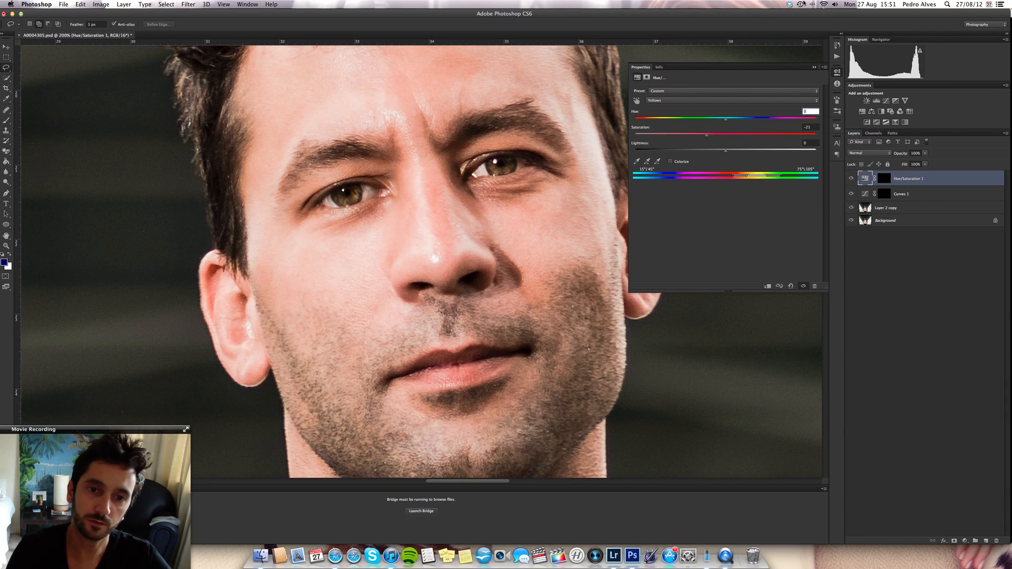
pyautogui.click(815, 68)
# - Examine the retouched eyes and skin across the whole portrait at several magnifications
pyautogui.press('super+minus')
pyautogui.press('super+minus')
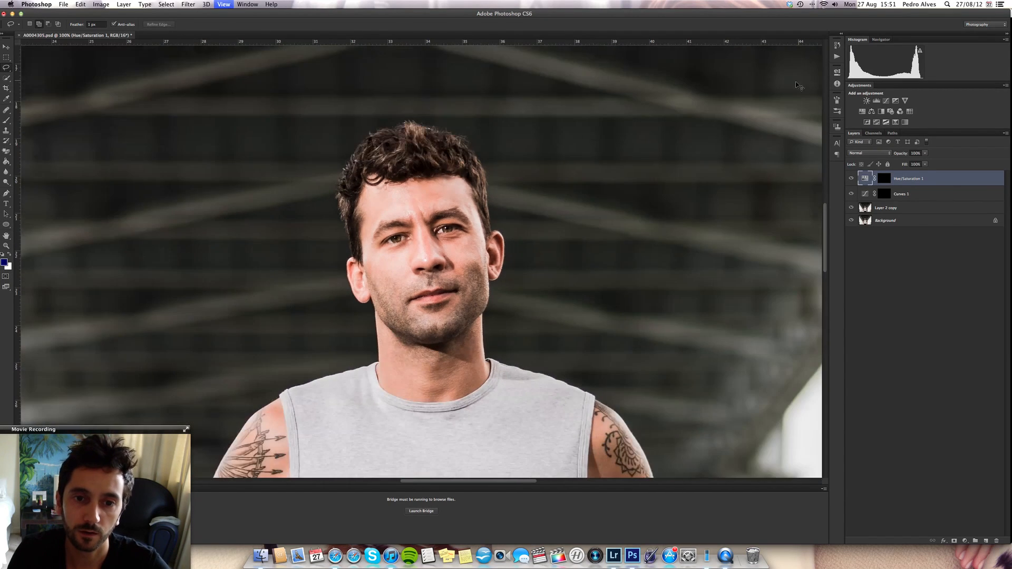
pyautogui.press('super+minus')
pyautogui.press('super+minus')
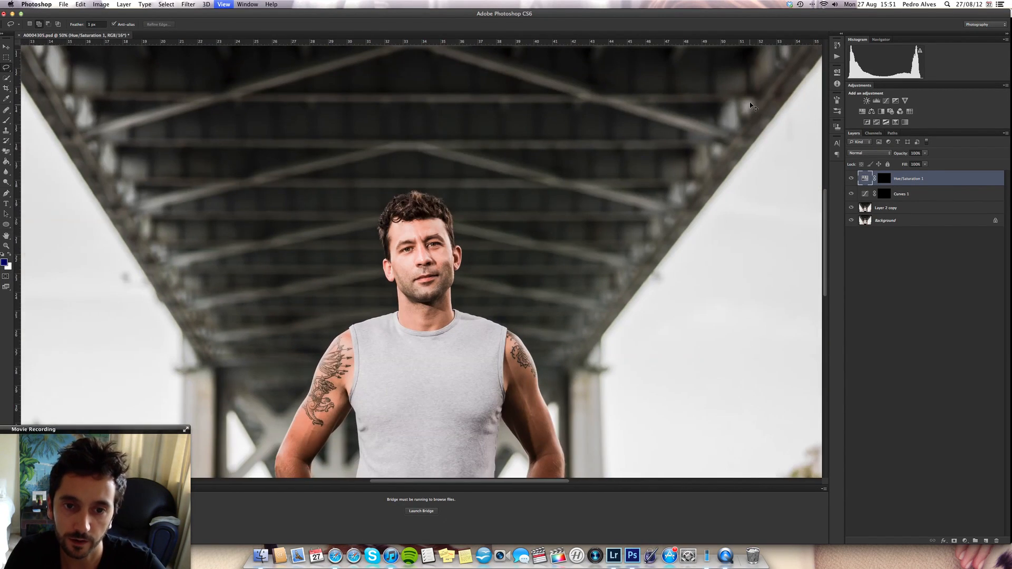
pyautogui.press('super+minus')
pyautogui.press('super+minus')
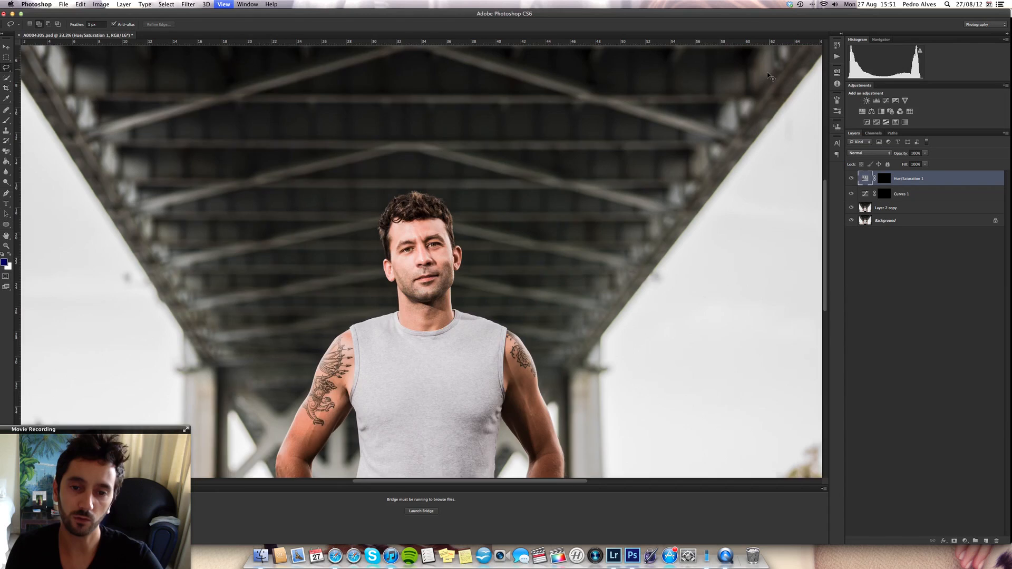
pyautogui.press('super+plus')
pyautogui.press('super+plus')
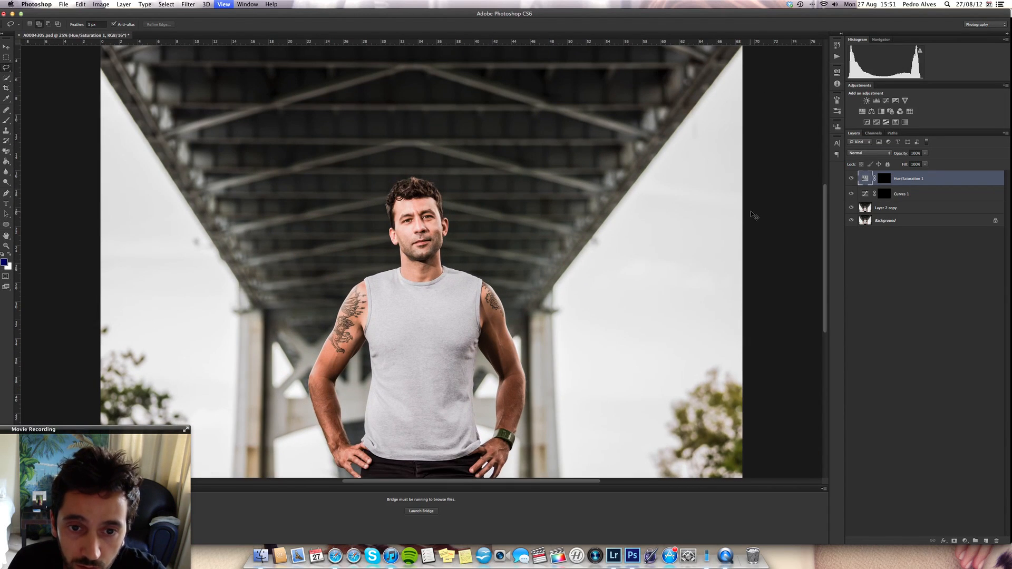
pyautogui.press('super+plus')
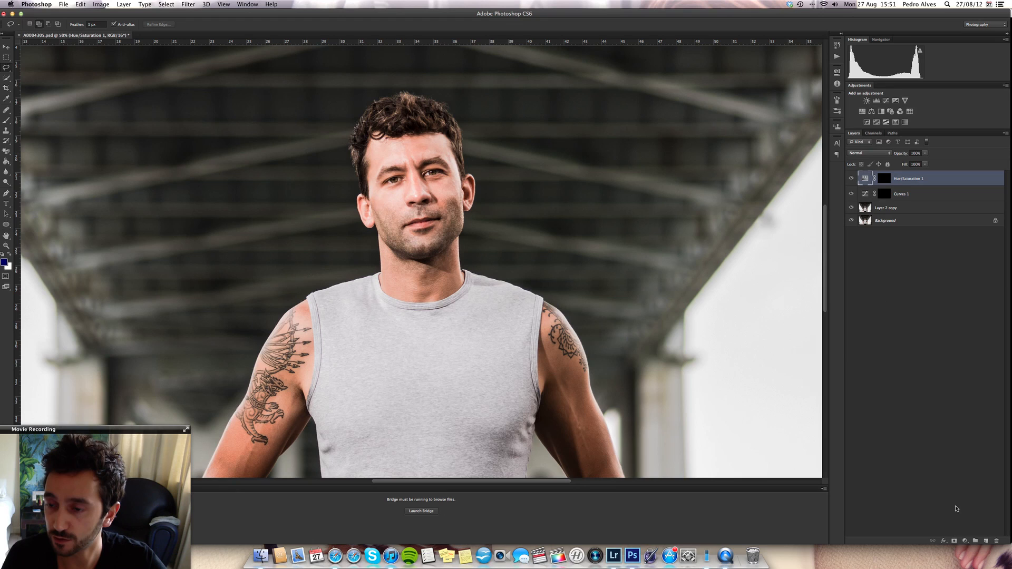
# - Add a darkening Curves adjustment layer with a point at about input 98, output 41, and invert its mask to black
pyautogui.click(964, 541)
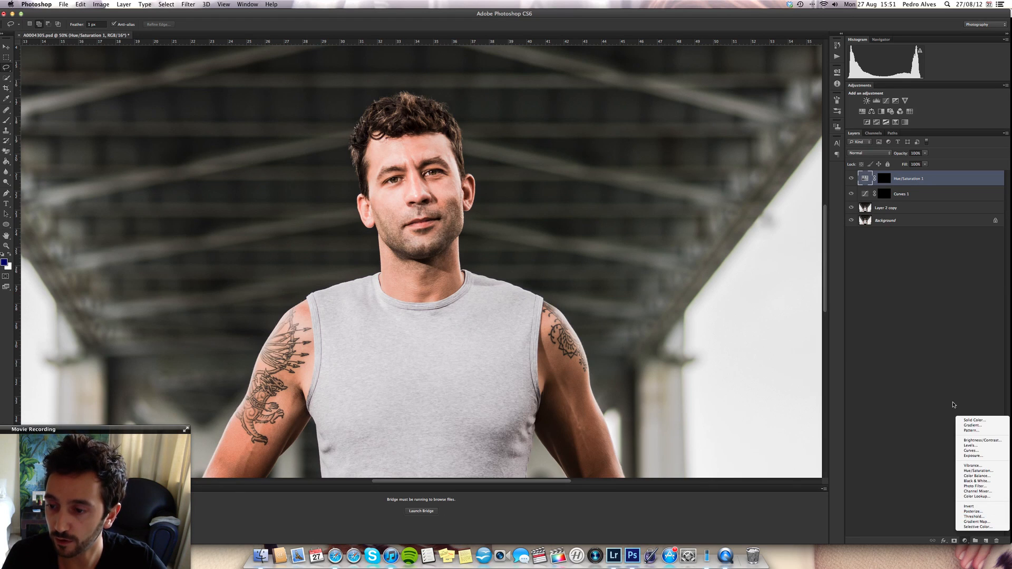
pyautogui.click(970, 451)
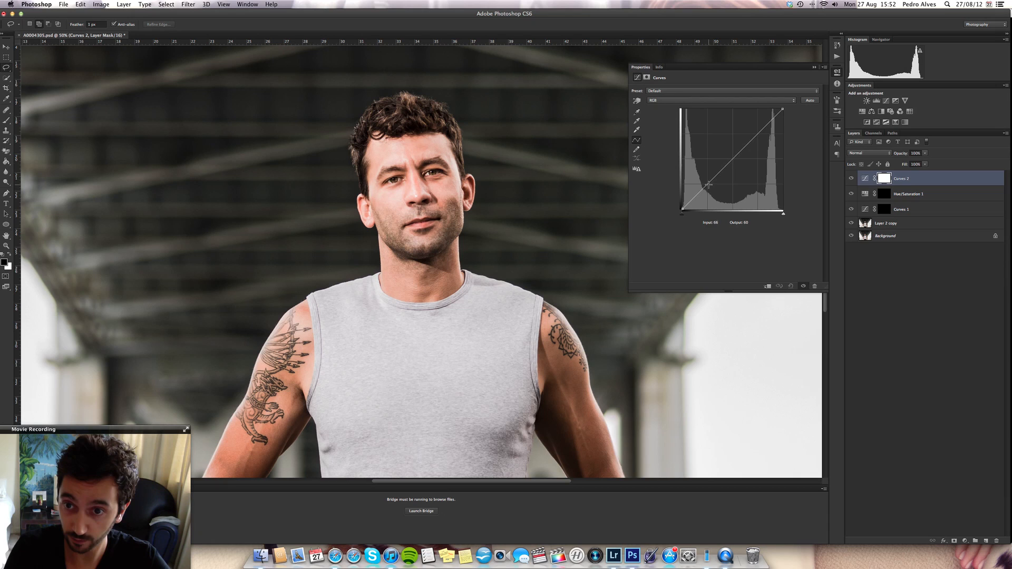
pyautogui.moveTo(709, 185); pyautogui.dragTo(721, 193)
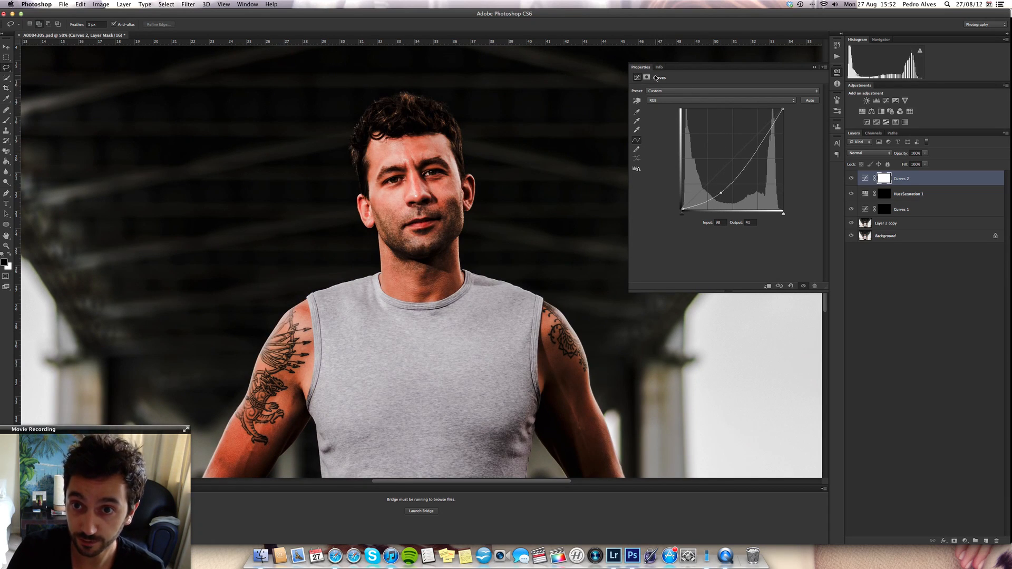
pyautogui.click(647, 77)
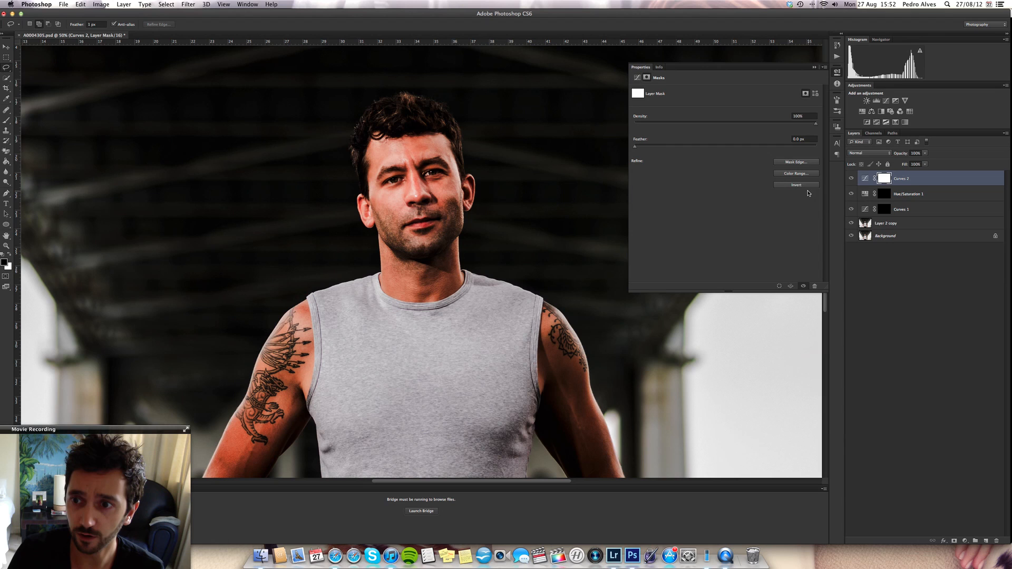
pyautogui.click(796, 185)
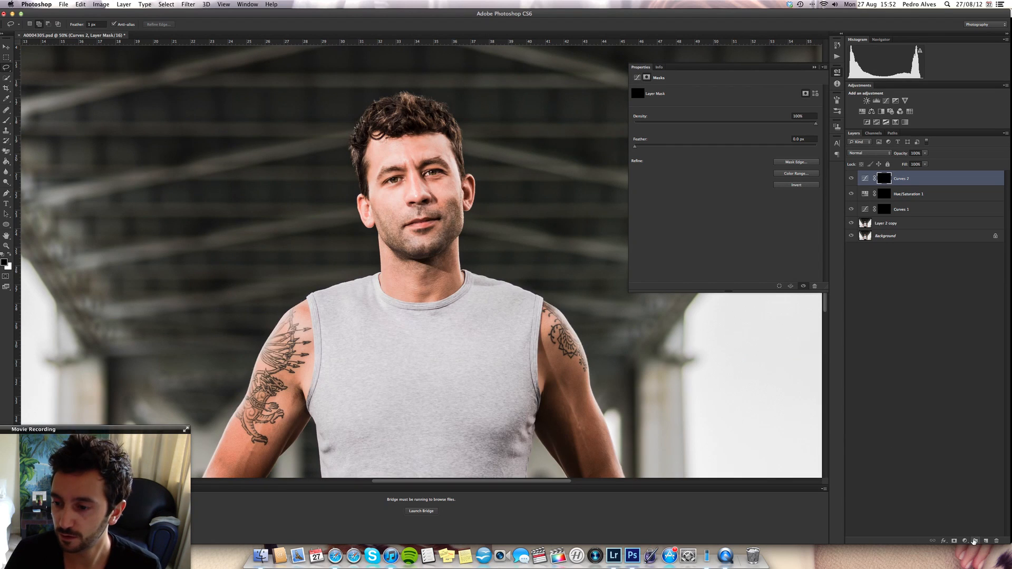
# - Add a brightening Curves adjustment layer with a point at about input 78, output 132, and invert its mask to black
pyautogui.click(965, 540)
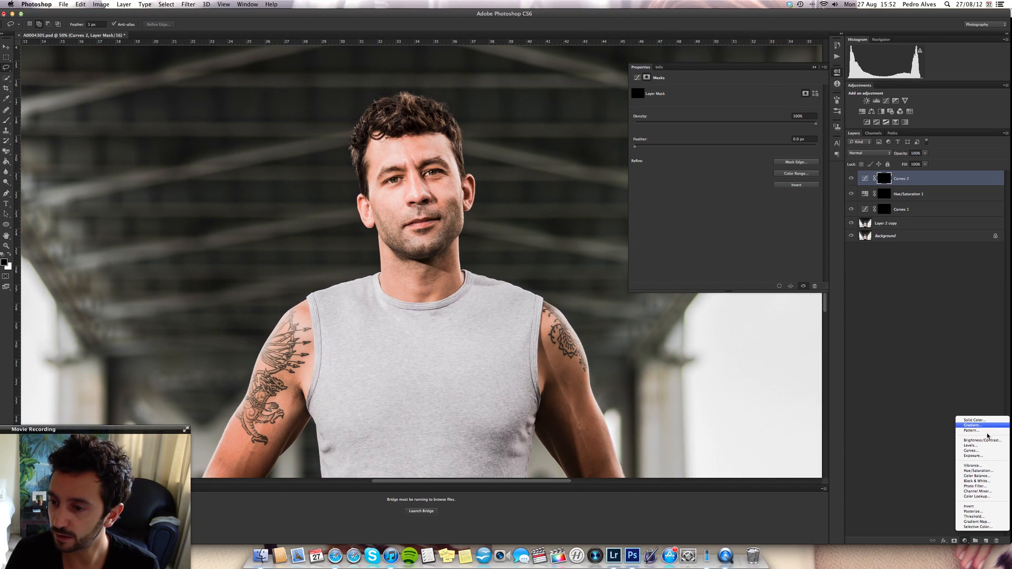
pyautogui.click(975, 451)
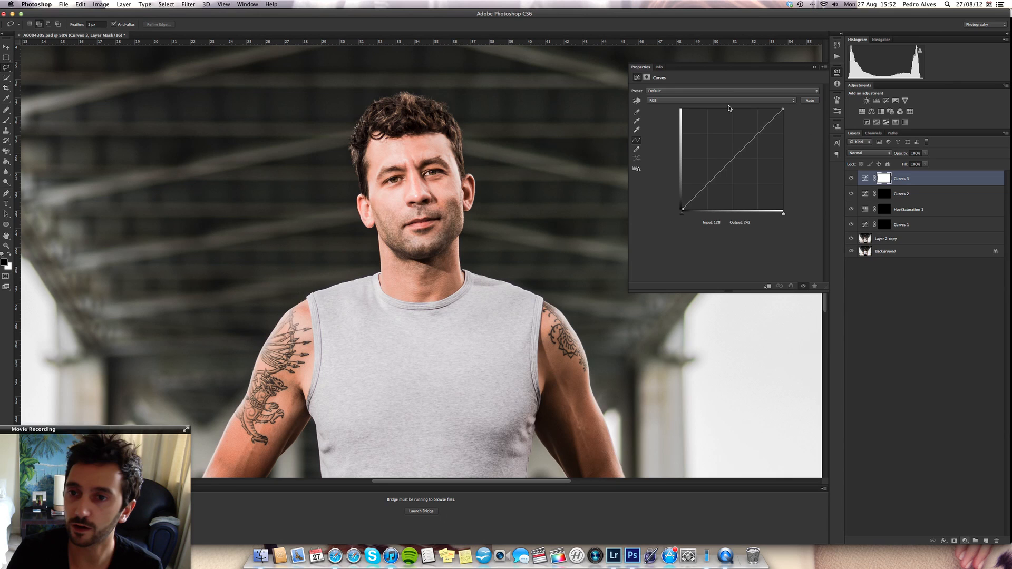
pyautogui.moveTo(721, 173); pyautogui.dragTo(713, 158)
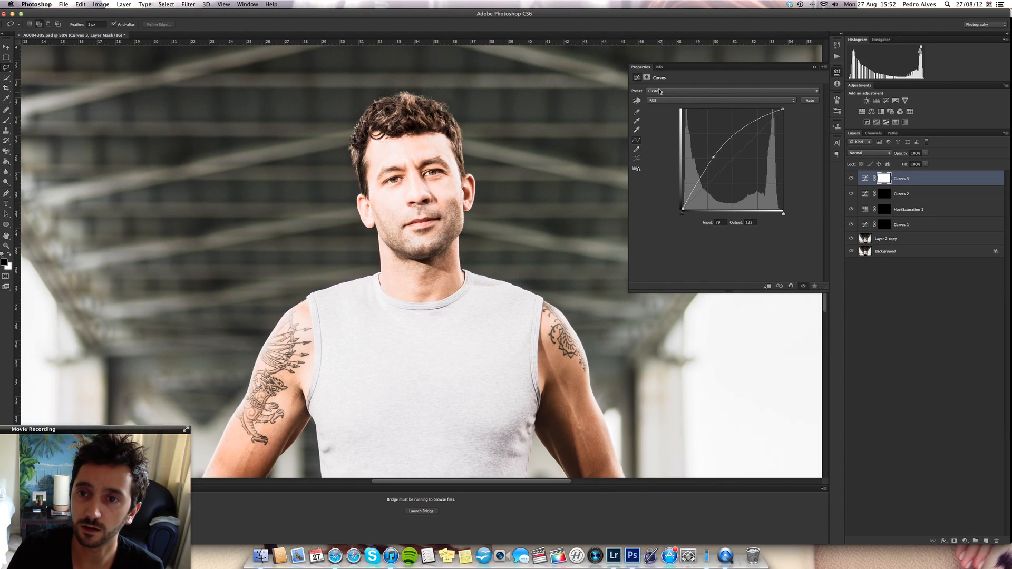
pyautogui.click(647, 78)
pyautogui.click(797, 185)
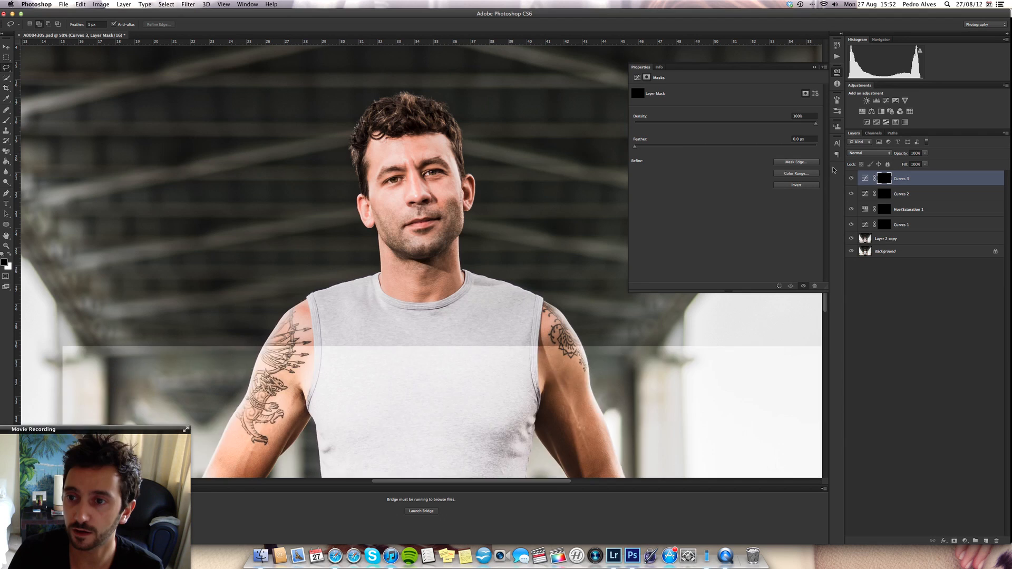
# - Paint white on the Curves 2 layer mask with a low-opacity brush to darken the cheeks, jaw and neck
pyautogui.hotkey('alt', '[')
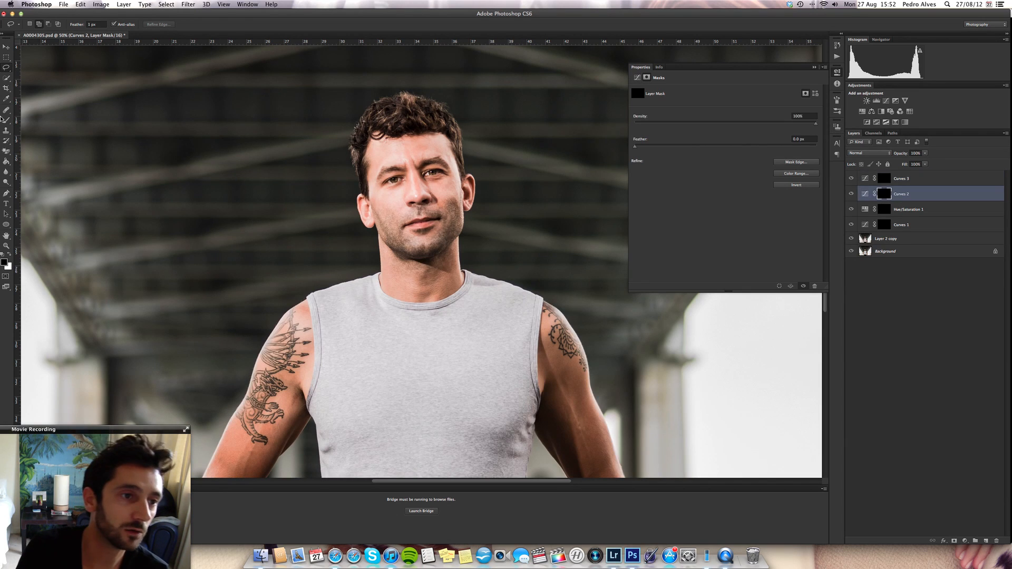
pyautogui.click(6, 121)
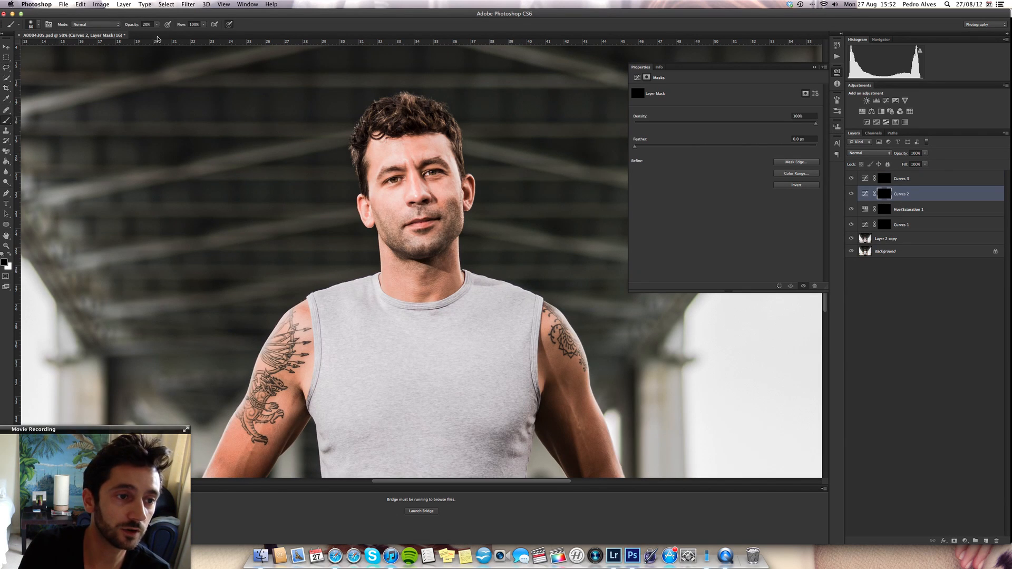
pyautogui.click(9, 254)
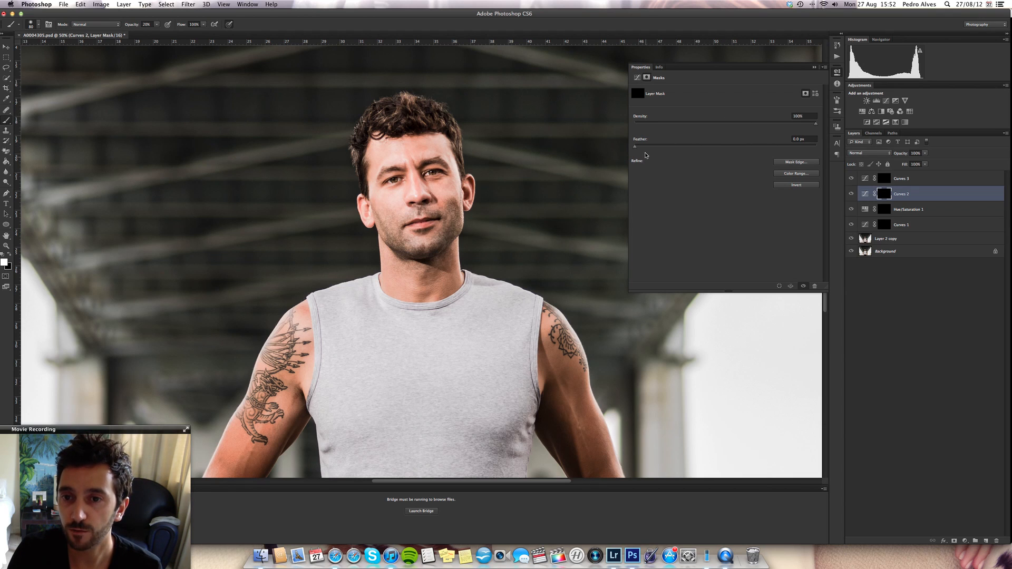
pyautogui.click(814, 67)
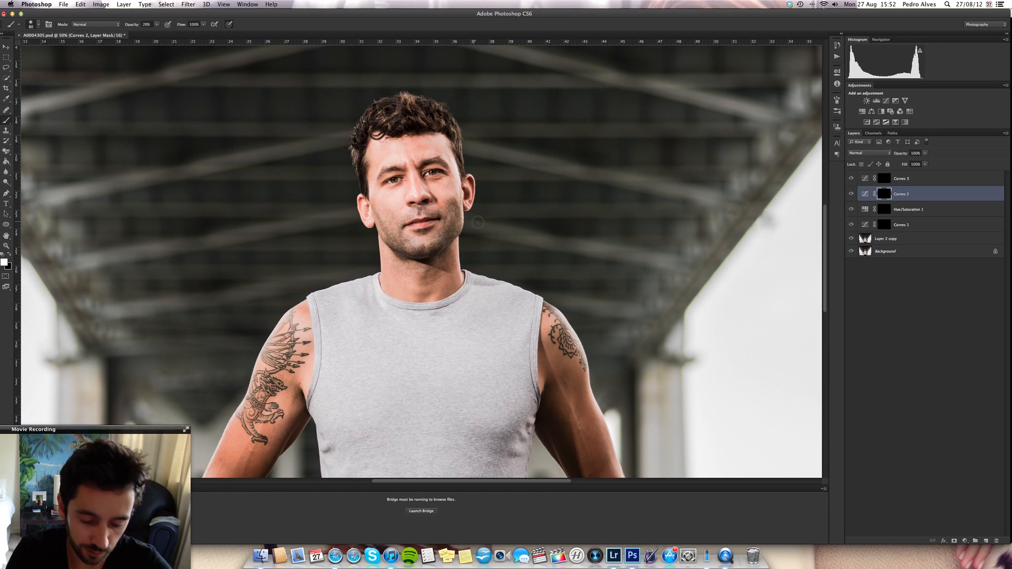
pyautogui.moveTo(451, 207)
pyautogui.mouseDown()
pyautogui.moveTo(445, 242)
pyautogui.moveTo(386, 229)
pyautogui.mouseUp()
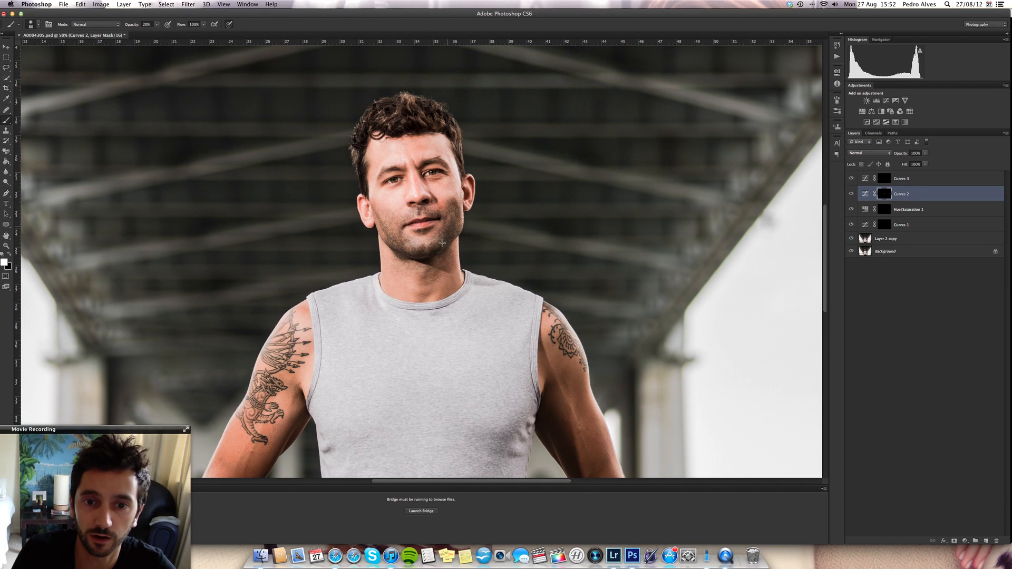
pyautogui.moveTo(449, 246)
pyautogui.mouseDown()
pyautogui.moveTo(451, 264)
pyautogui.moveTo(421, 265)
pyautogui.moveTo(428, 296)
pyautogui.mouseUp()
# - Darken the small area below the eye on the Curves 2 mask, using a smaller brush
pyautogui.press('[')
pyautogui.press('[')
pyautogui.press('[')
pyautogui.press('[')
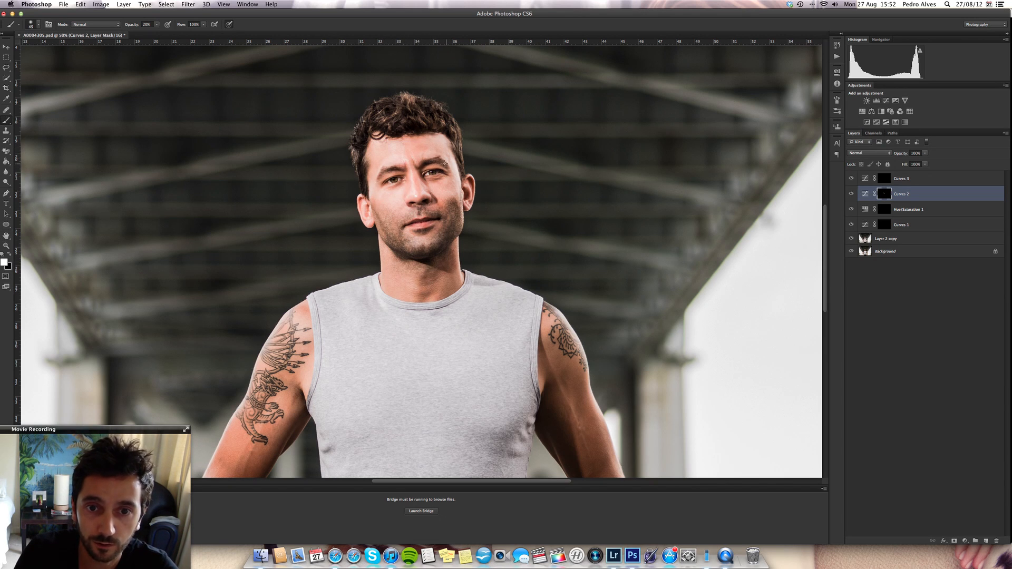
pyautogui.press('super+plus')
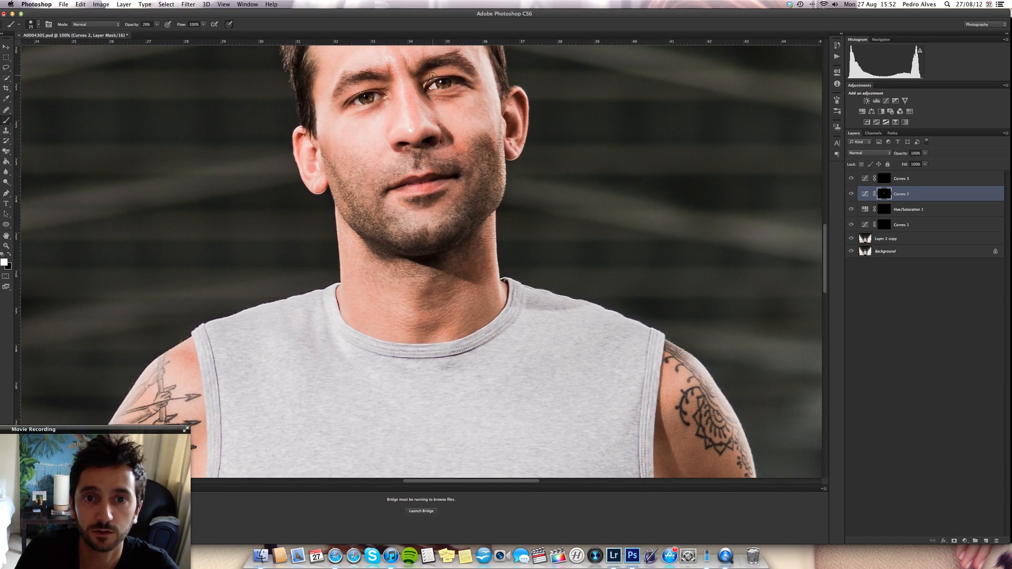
pyautogui.moveTo(350, 104)
pyautogui.mouseDown()
pyautogui.moveTo(388, 98)
pyautogui.moveTo(353, 116)
pyautogui.mouseUp()
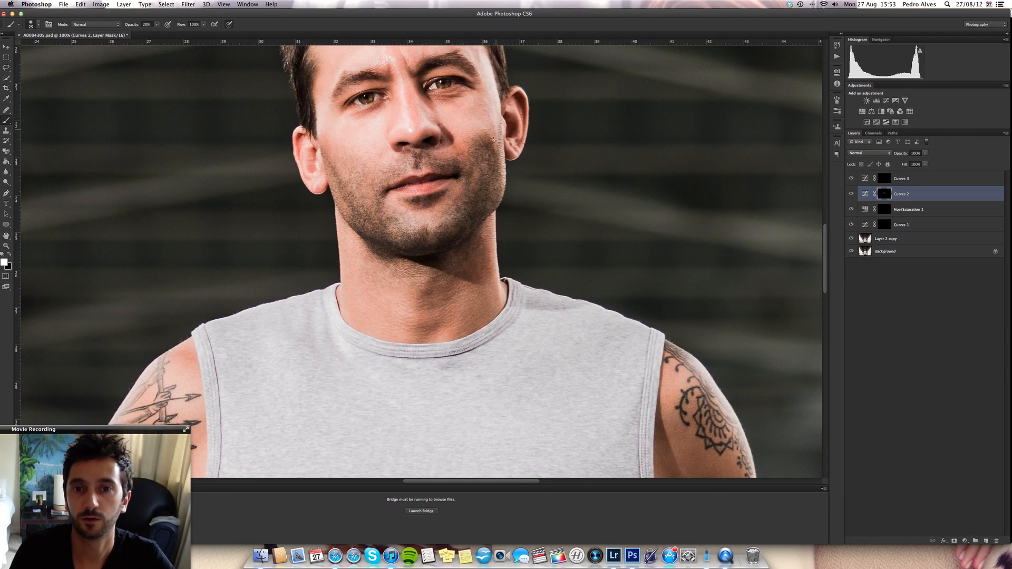
pyautogui.scroll(5, 364, 72)
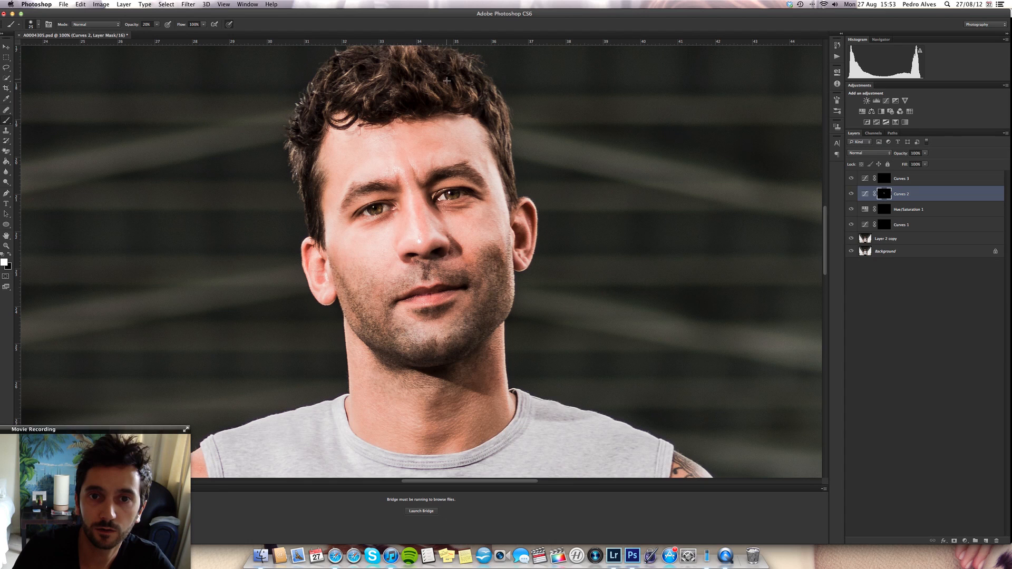
# - Darken the shadows along both arms on the Curves 2 mask with a larger brush, reducing its size for the lower areas
pyautogui.moveTo(494, 321); pyautogui.dragTo(639, 134)
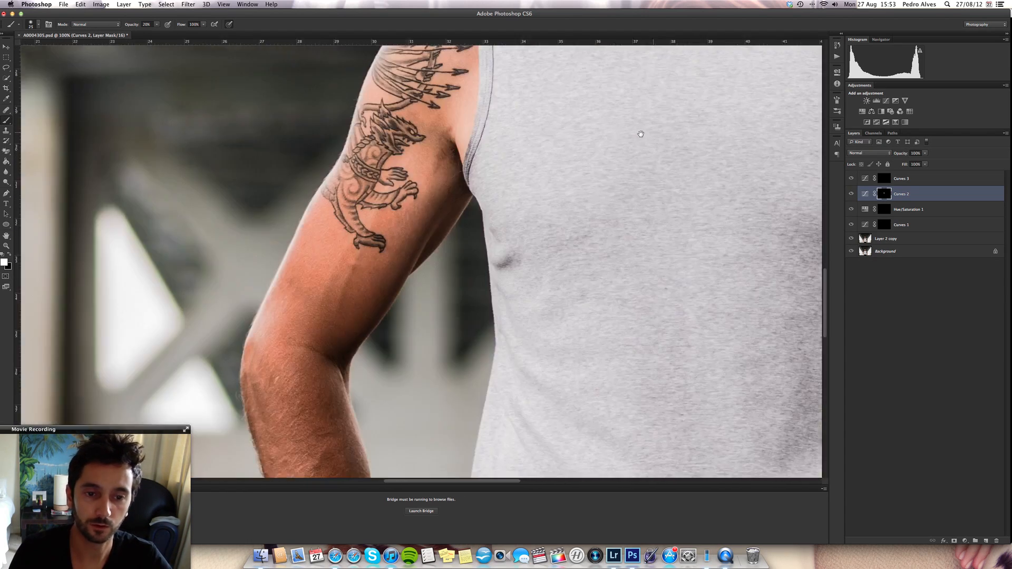
pyautogui.press('super+minus')
pyautogui.press('super+minus')
pyautogui.press(']')
pyautogui.press(']')
pyautogui.press(']')
pyautogui.press(']')
pyautogui.press(']')
pyautogui.press(']')
pyautogui.press(']')
pyautogui.press(']')
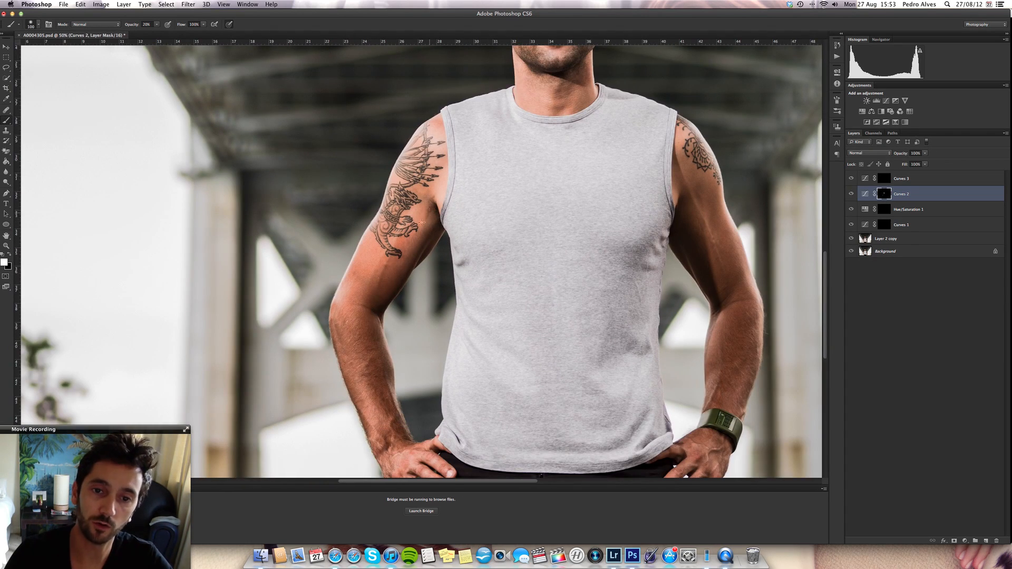
pyautogui.moveTo(422, 222)
pyautogui.mouseDown()
pyautogui.moveTo(395, 408)
pyautogui.moveTo(391, 392)
pyautogui.mouseUp()
pyautogui.moveTo(675, 162)
pyautogui.mouseDown()
pyautogui.moveTo(711, 253)
pyautogui.moveTo(718, 319)
pyautogui.mouseUp()
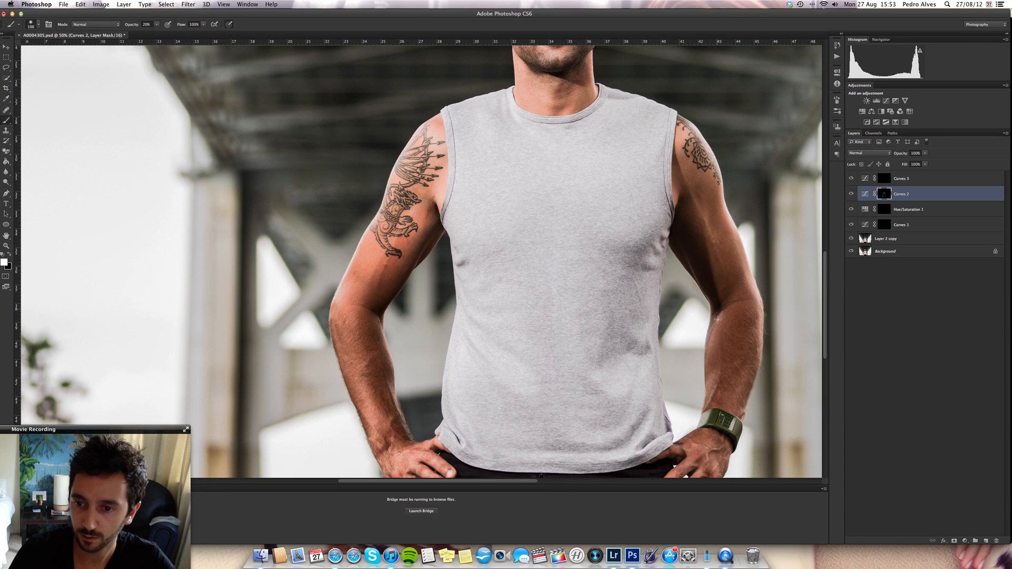
pyautogui.scroll(-5, 394, 448)
pyautogui.press('[')
pyautogui.press('[')
pyautogui.press('[')
pyautogui.press('[')
pyautogui.press('[')
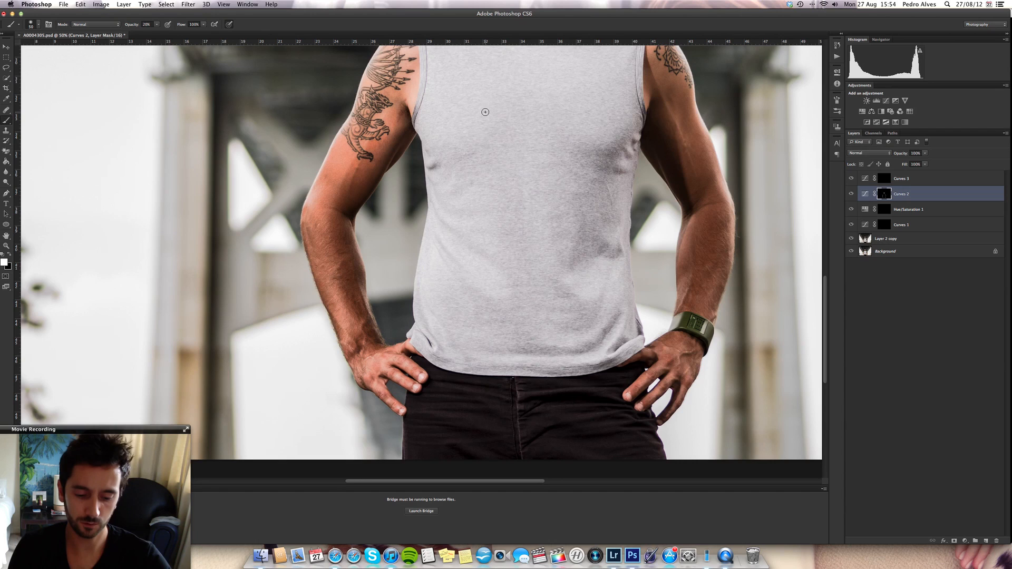
# - Soften the painted Curves 2 mask with a Gaussian Blur of 9.9 pixels radius
pyautogui.press('super+minus')
pyautogui.press('super+minus')
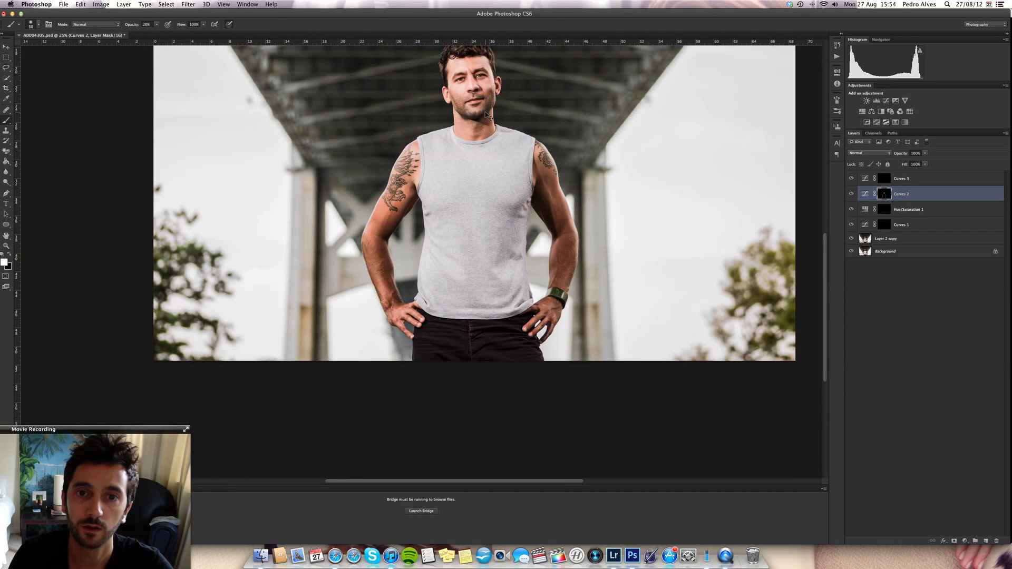
pyautogui.click(189, 5)
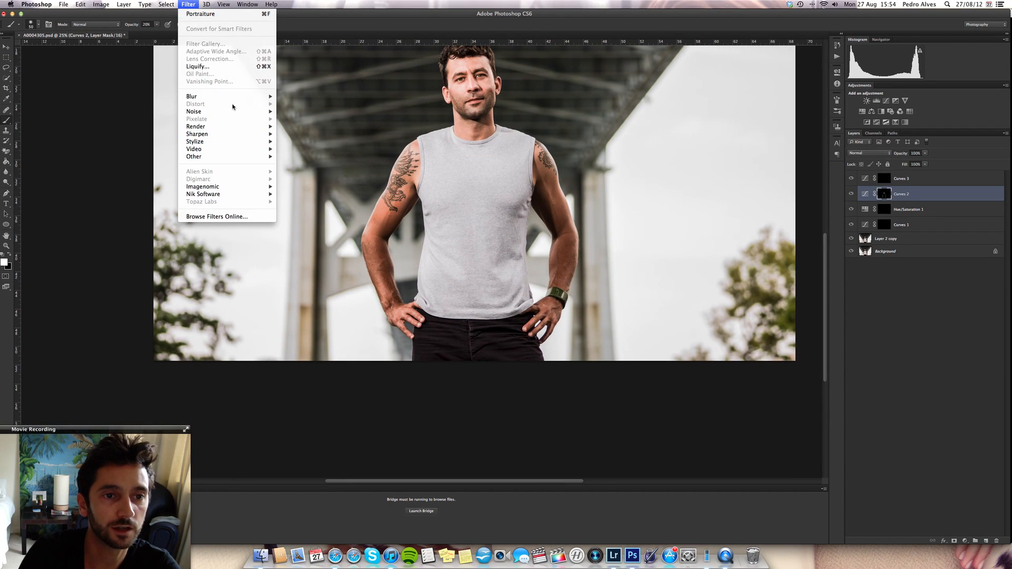
pyautogui.moveTo(232, 97)
pyautogui.press('Escape')
pyautogui.press('Escape')
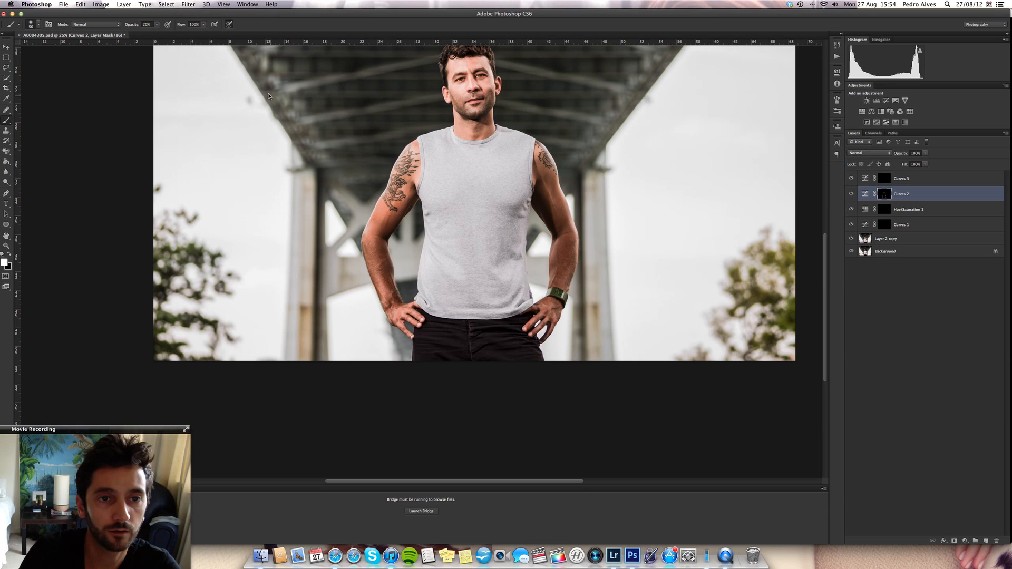
pyautogui.click(186, 4)
pyautogui.moveTo(248, 99)
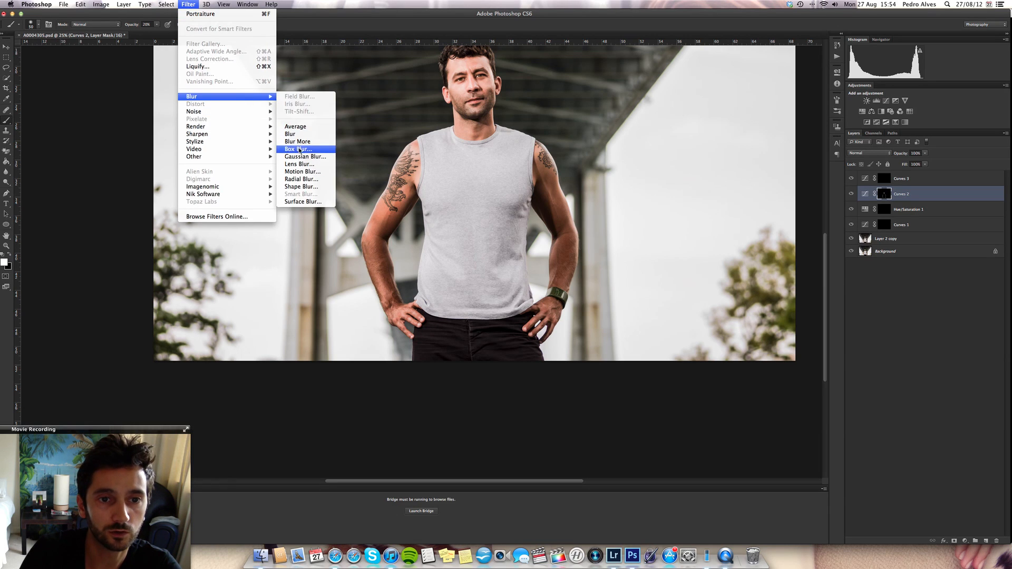
pyautogui.click(304, 157)
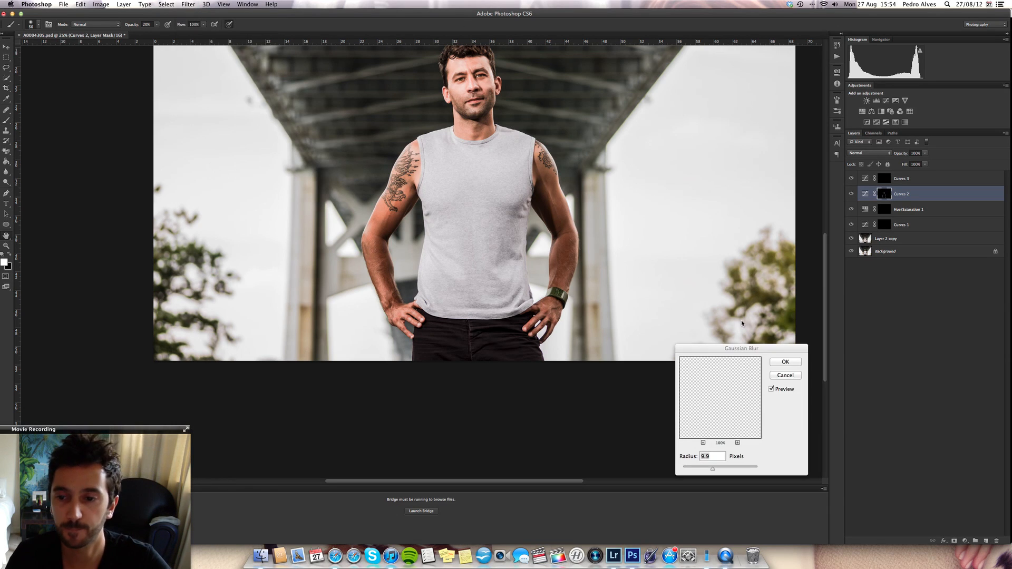
pyautogui.click(784, 361)
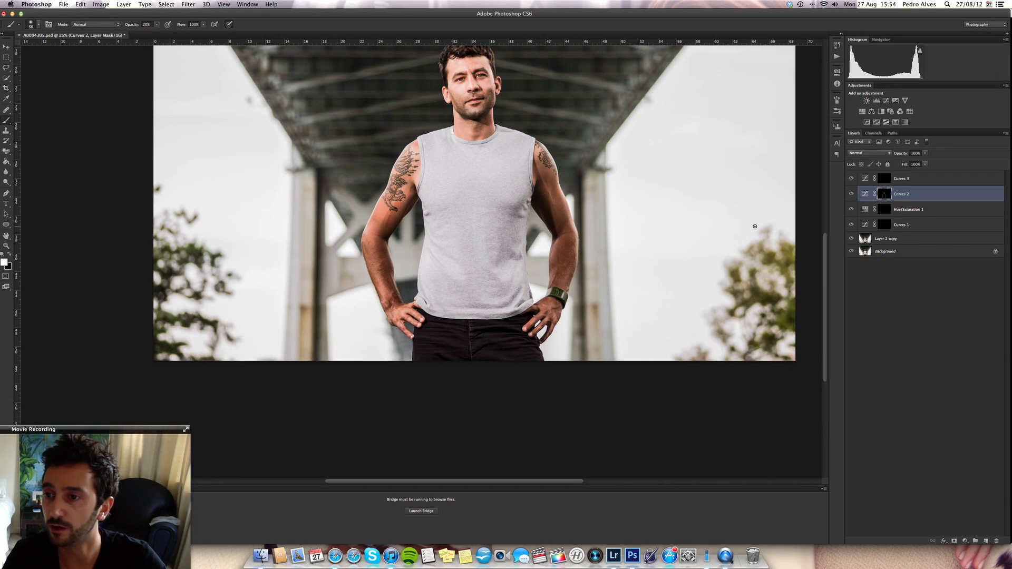
# - Paint white on the Curves 3 layer mask with a small soft brush to brighten the skin around both eyes
pyautogui.click(884, 178)
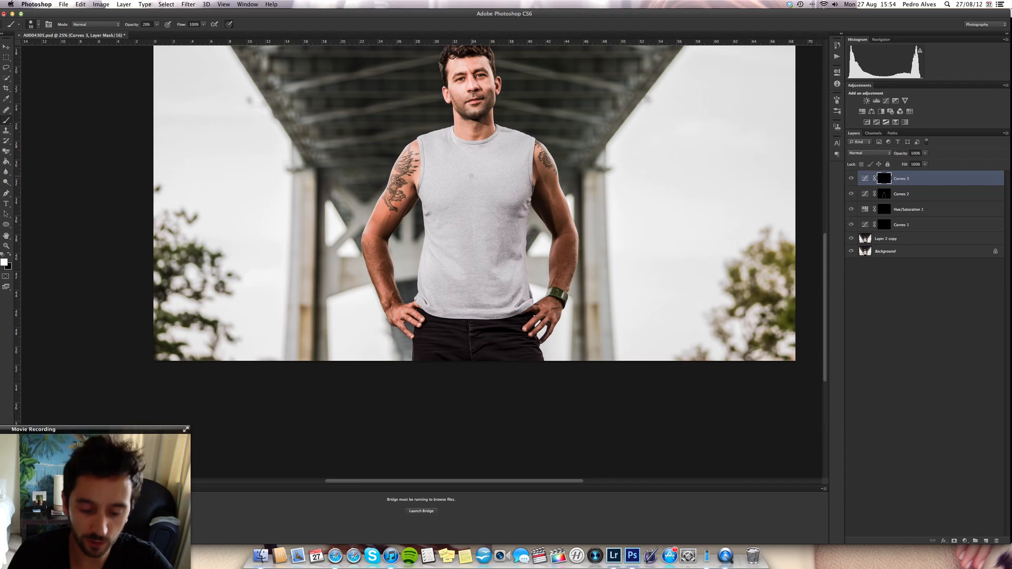
pyautogui.press('super+equal')
pyautogui.press('super+equal')
pyautogui.press('super+equal')
pyautogui.press('super+equal')
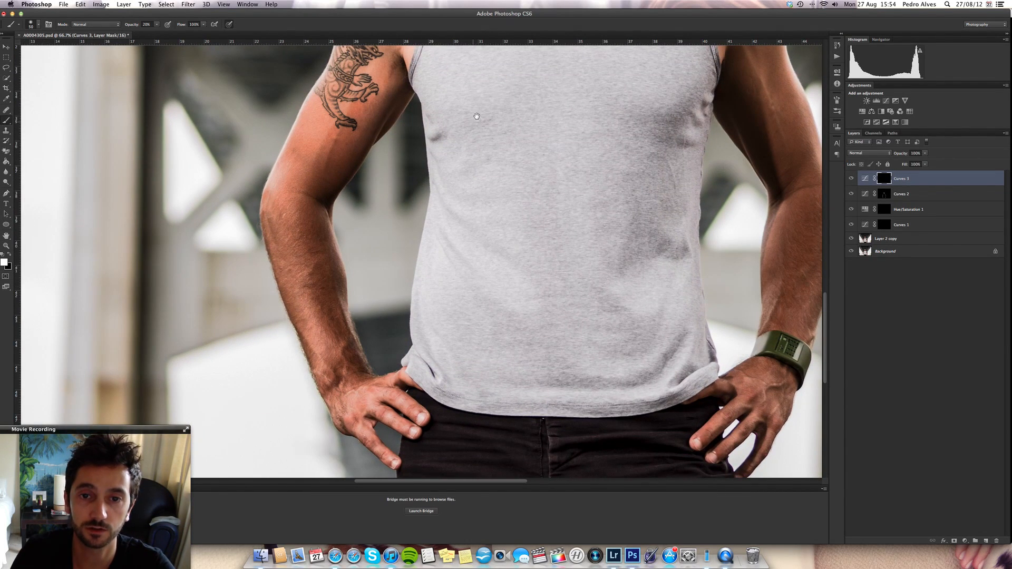
pyautogui.scroll(10, 369, 306)
pyautogui.hscroll(5, 368, 306)
pyautogui.press('[')
pyautogui.press('[')
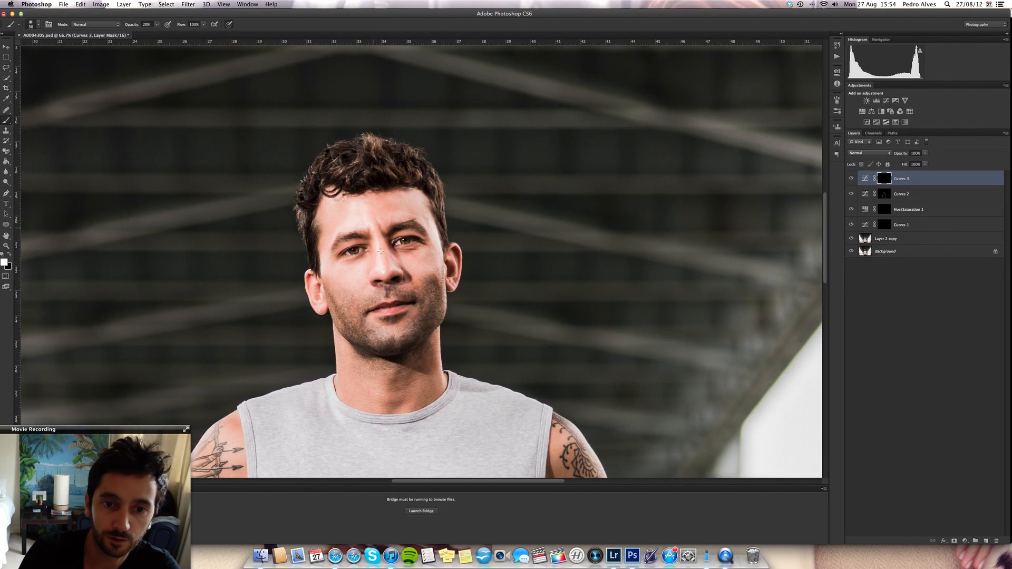
pyautogui.rightClick(403, 410)
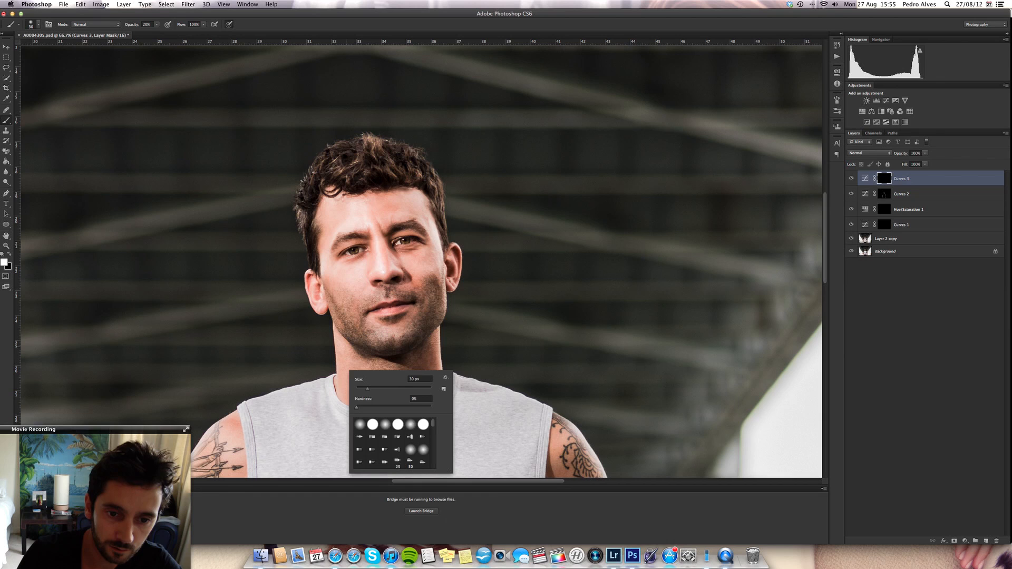
pyautogui.click(356, 321)
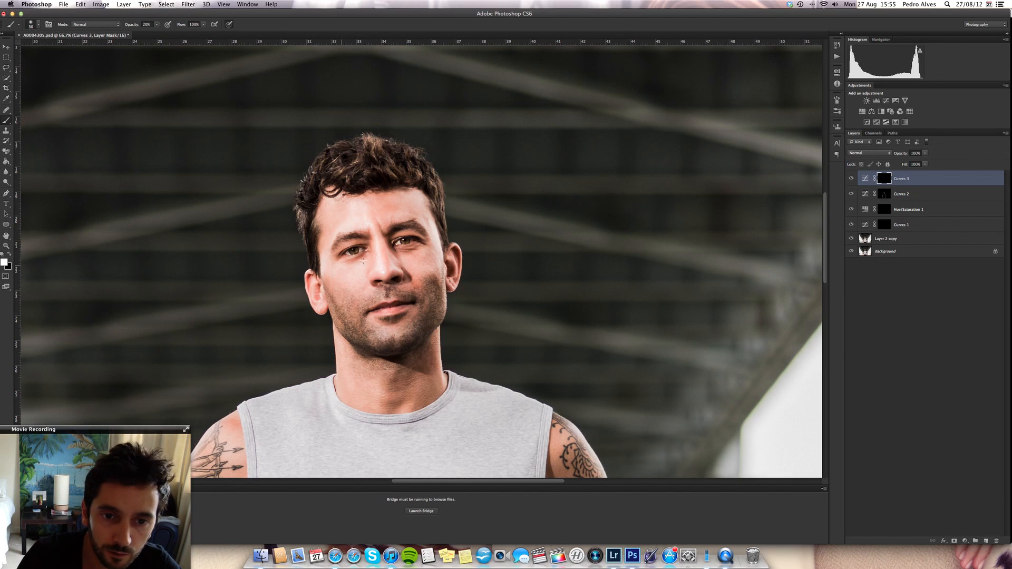
pyautogui.moveTo(338, 273); pyautogui.dragTo(348, 283)
pyautogui.moveTo(412, 251); pyautogui.dragTo(433, 238)
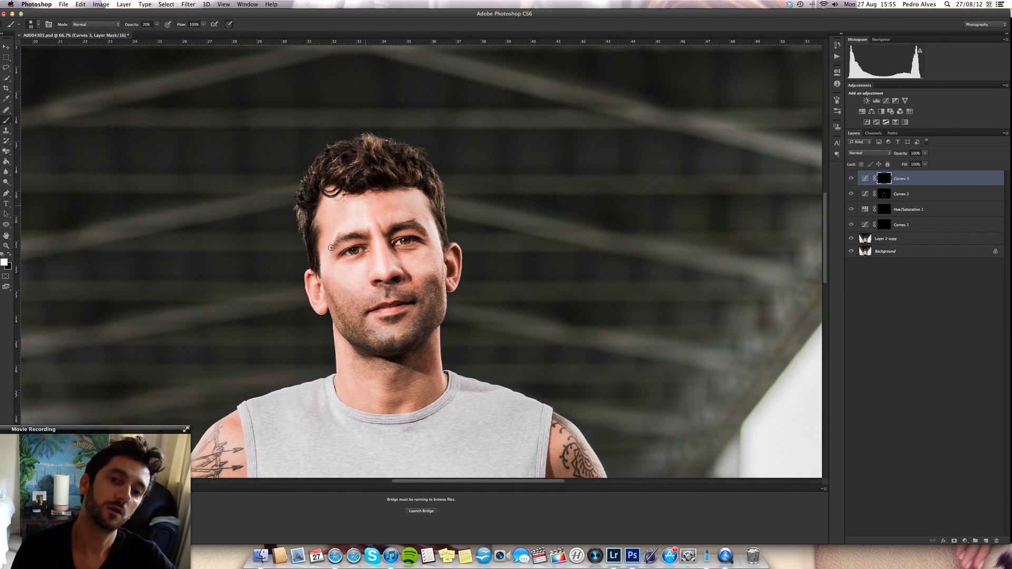
# - Brighten the upper arm, shoulder edge and forearm of the arm without the watch on the Curves 3 mask, using a larger brush
pyautogui.moveTo(356, 350); pyautogui.dragTo(501, 100)
pyautogui.press(']')
pyautogui.press(']')
pyautogui.press(']')
pyautogui.press(']')
pyautogui.press(']')
pyautogui.press(']')
pyautogui.press(']')
pyautogui.press(']')
pyautogui.moveTo(359, 200); pyautogui.dragTo(272, 404)
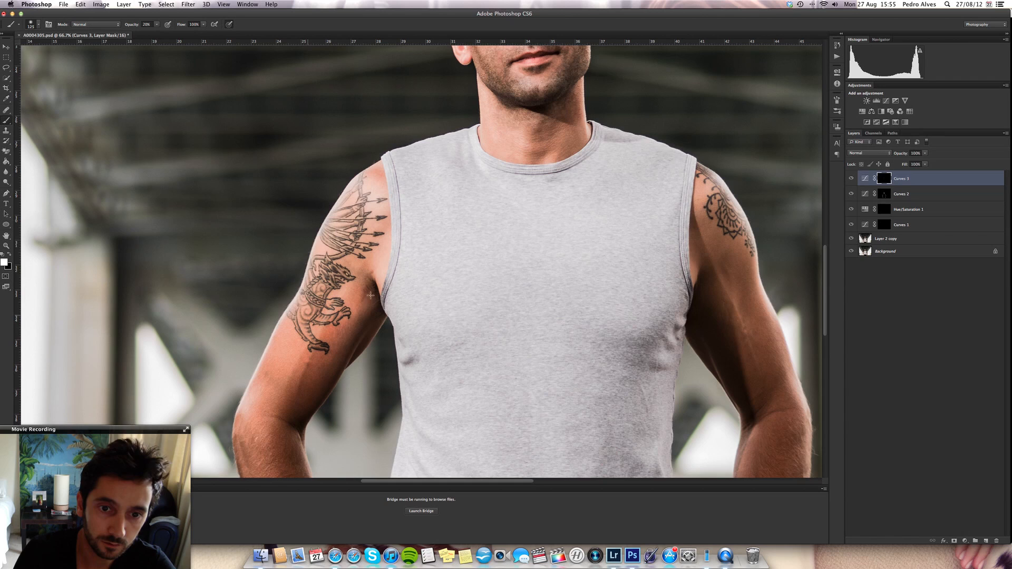
pyautogui.moveTo(371, 296); pyautogui.dragTo(381, 227)
pyautogui.moveTo(365, 386); pyautogui.dragTo(419, 70)
pyautogui.moveTo(319, 119); pyautogui.dragTo(338, 199)
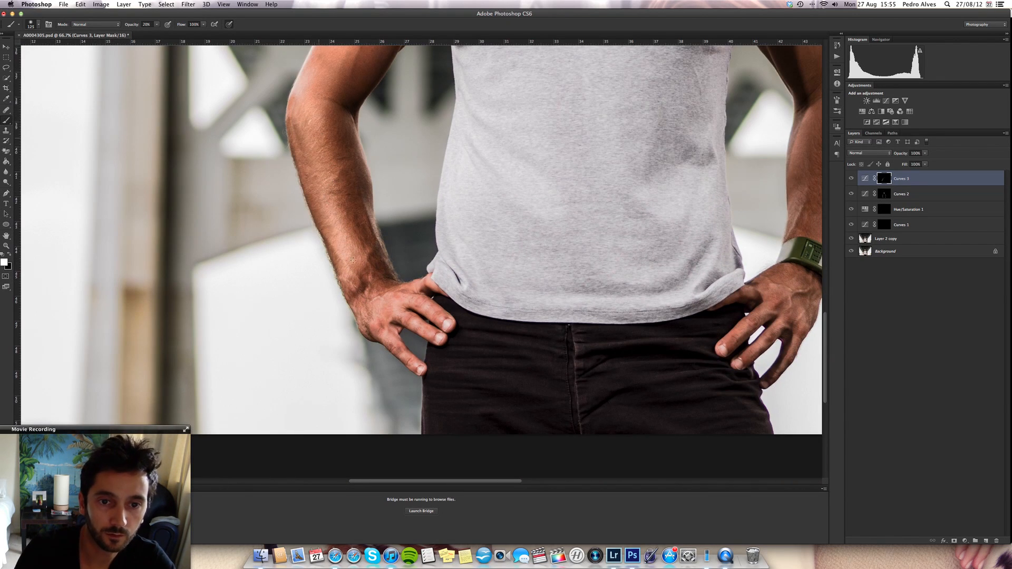
# - Brighten the hand and fingers on the watch side through the Curves 3 mask with a smaller brush
pyautogui.press('[')
pyautogui.press('[')
pyautogui.press('[')
pyautogui.press('[')
pyautogui.press('[')
pyautogui.press('[')
pyautogui.press('[')
pyautogui.press('[')
pyautogui.press('[')
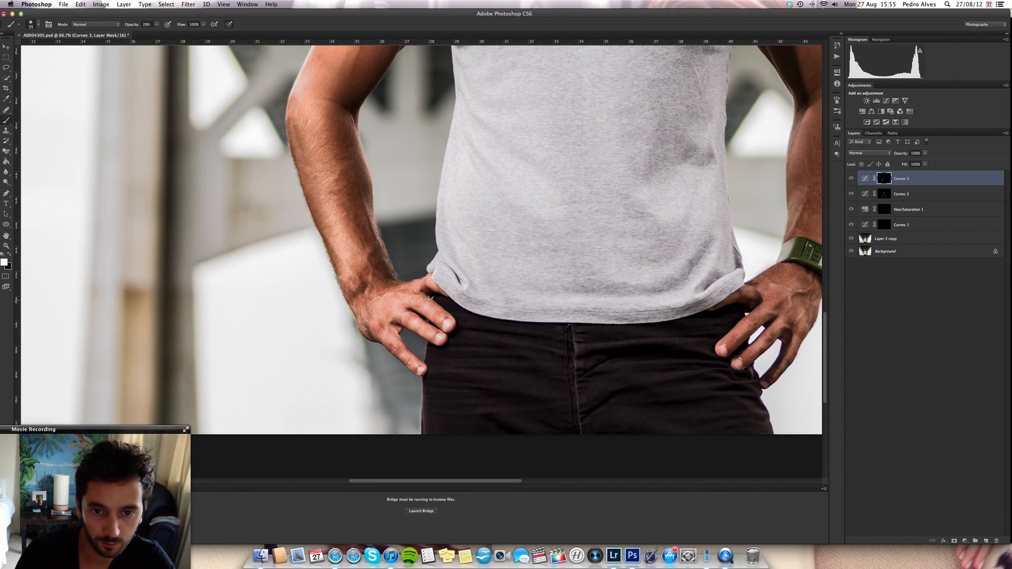
pyautogui.moveTo(743, 317); pyautogui.dragTo(767, 307)
pyautogui.moveTo(750, 358)
pyautogui.mouseDown()
pyautogui.moveTo(781, 322)
pyautogui.moveTo(754, 351)
pyautogui.mouseUp()
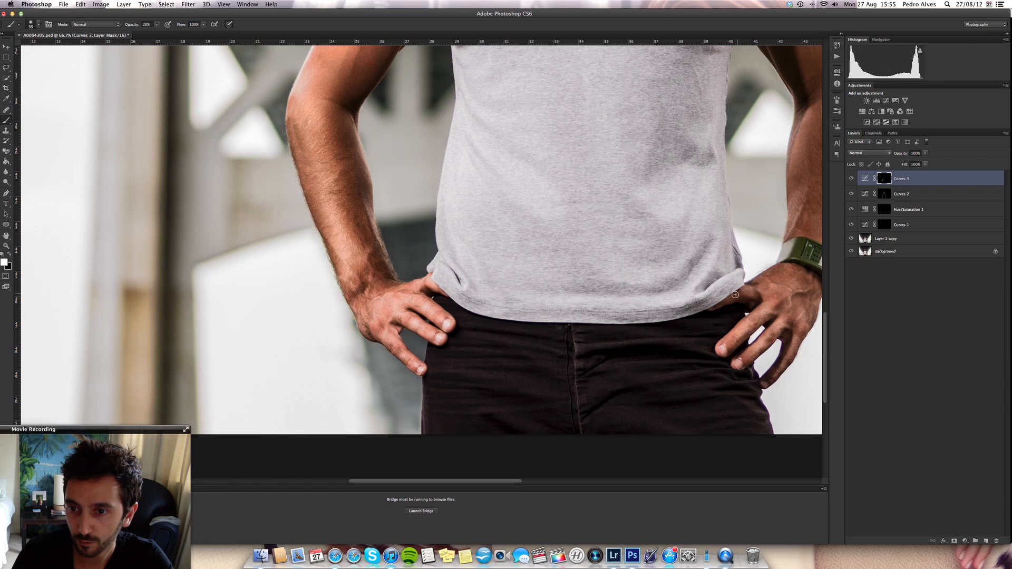
pyautogui.moveTo(734, 295); pyautogui.dragTo(761, 290)
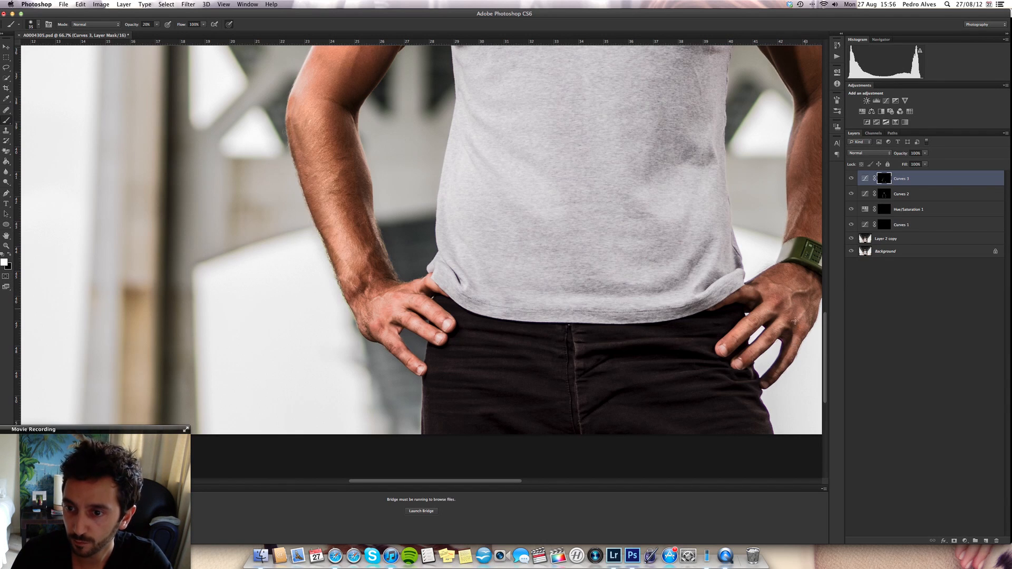
# - Brighten the watch arm from shoulder to forearm on the Curves 3 mask, using an enlarged brush
pyautogui.moveTo(737, 245); pyautogui.dragTo(353, 282)
pyautogui.moveTo(507, 152); pyautogui.dragTo(423, 304)
pyautogui.press(']')
pyautogui.press(']')
pyautogui.press(']')
pyautogui.press(']')
pyautogui.press(']')
pyautogui.press(']')
pyautogui.press(']')
pyautogui.press(']')
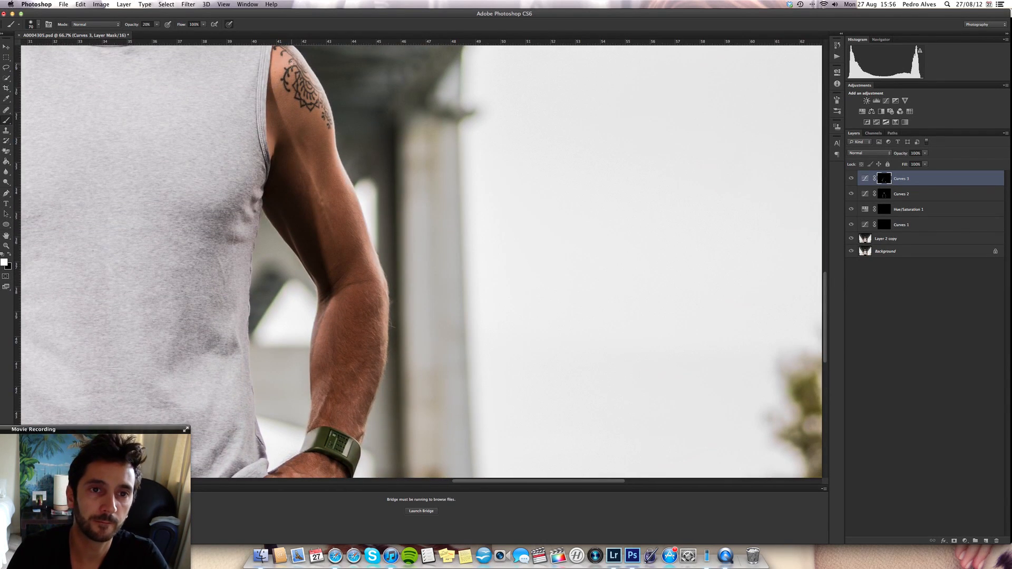
pyautogui.moveTo(316, 118)
pyautogui.mouseDown()
pyautogui.moveTo(357, 238)
pyautogui.moveTo(355, 419)
pyautogui.mouseUp()
pyautogui.moveTo(380, 290); pyautogui.dragTo(382, 368)
# - Soften the Curves 3 mask with a 9.9-pixel Gaussian Blur and check the whole image
pyautogui.click(188, 4)
pyautogui.moveTo(210, 95)
pyautogui.click(296, 153)
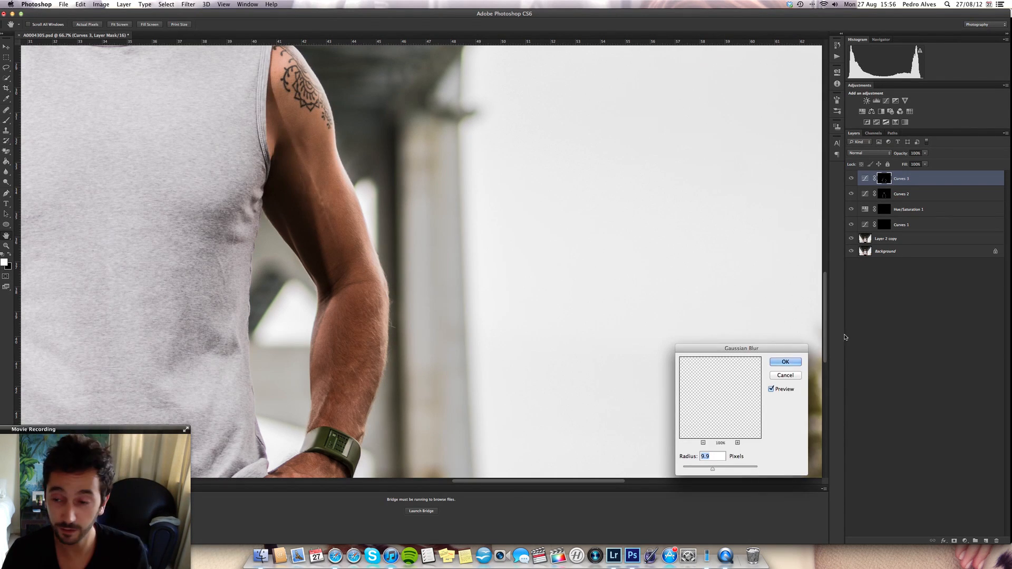
pyautogui.click(784, 362)
pyautogui.press('super+minus')
pyautogui.press('super+minus')
pyautogui.press('super+minus')
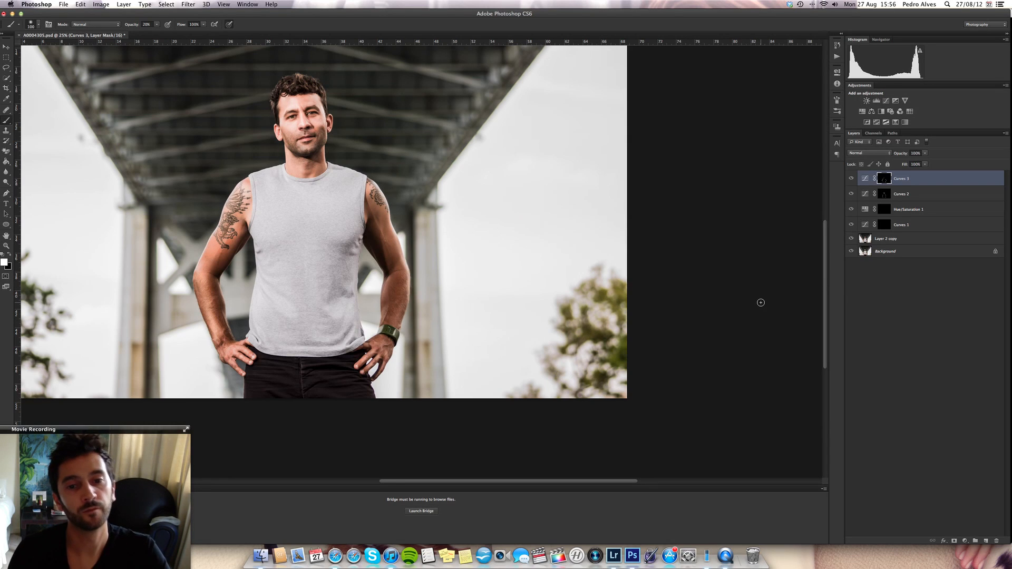
pyautogui.press('super+minus')
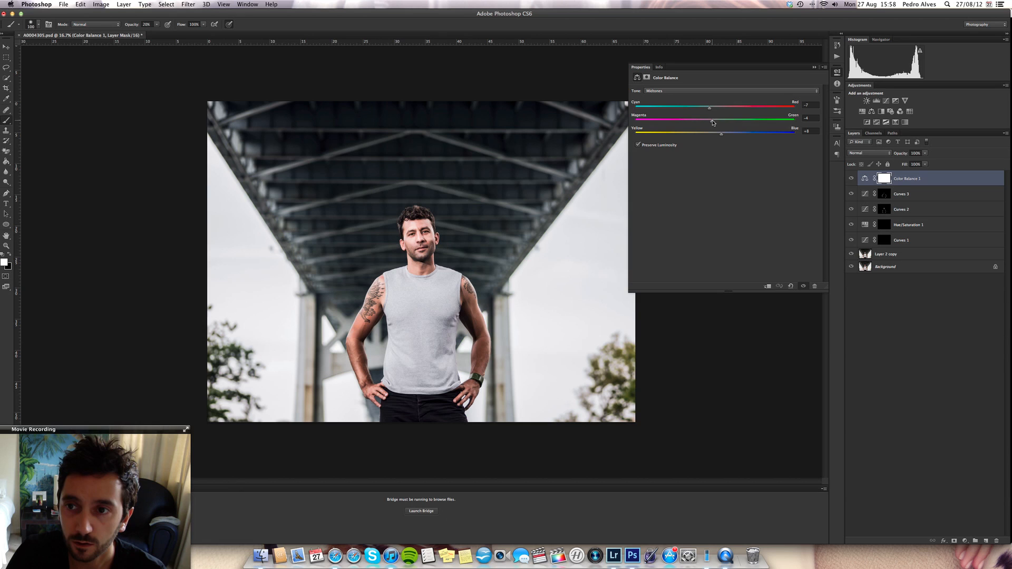
# - Set the midtones Magenta–Green value of the Color Balance 1 adjustment to -2
pyautogui.moveTo(712, 123); pyautogui.dragTo(715, 128)
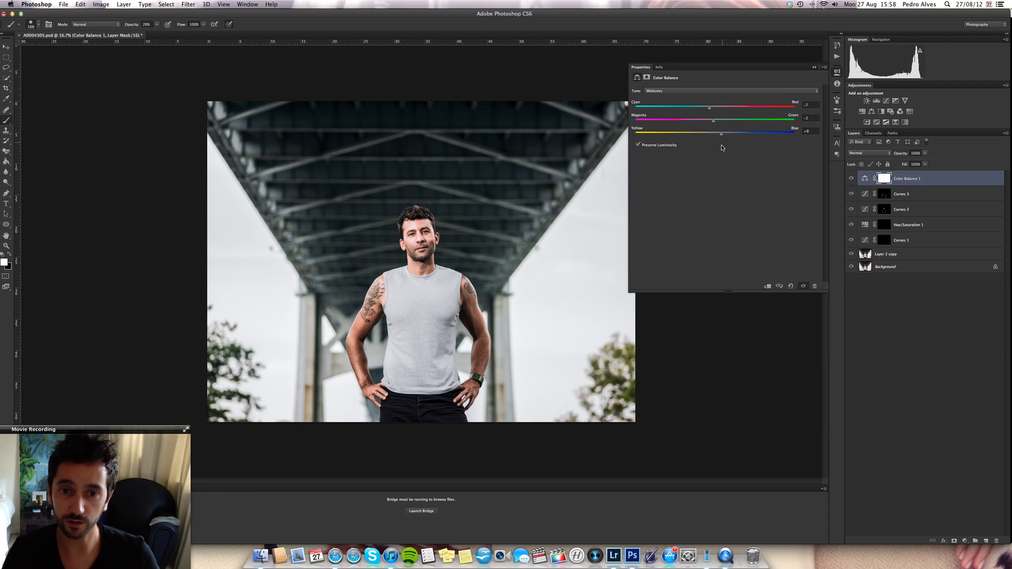
# - Save the retouched portrait, then switch to Lightroom and bring up the edited TIFF in the Develop module
pyautogui.click(64, 4)
pyautogui.click(79, 91)
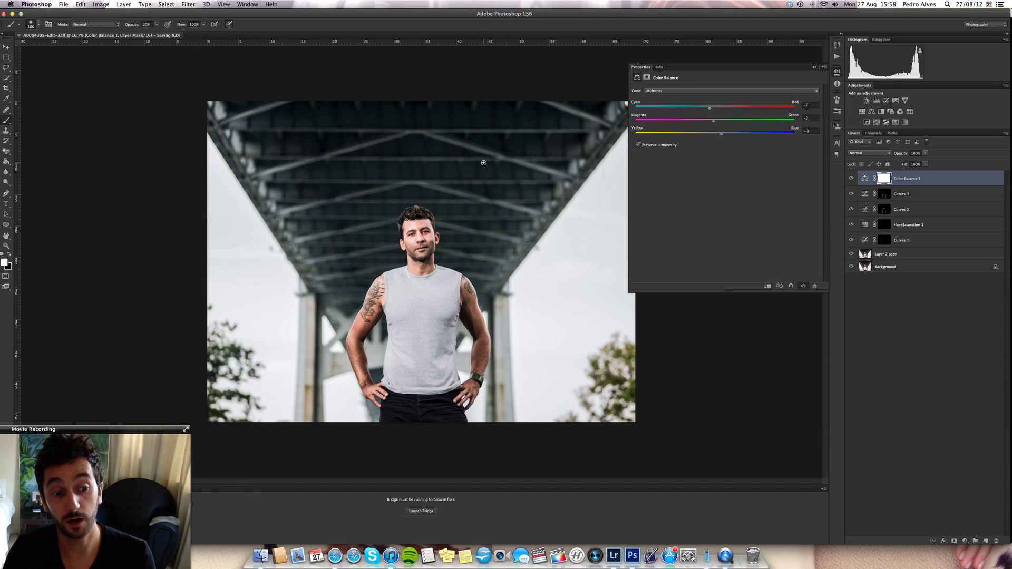
pyautogui.click(620, 558)
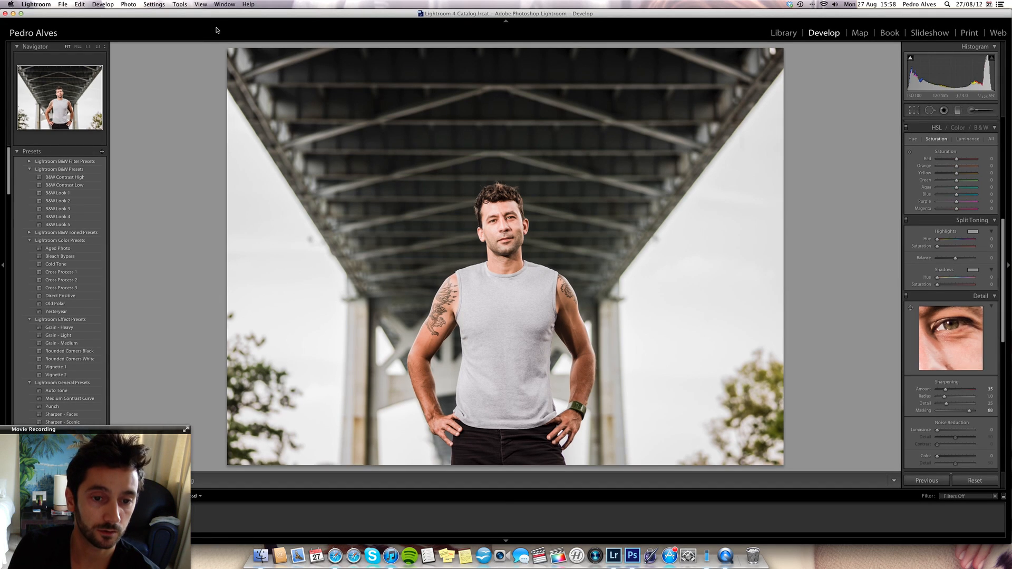
pyautogui.press('Right')
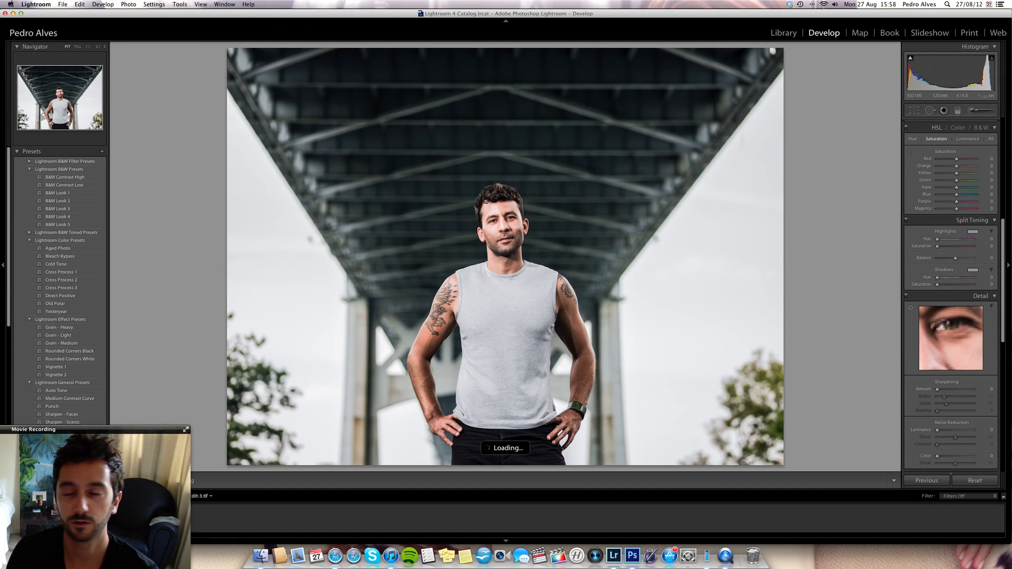
# - Crop the edited photo to a vertical frame centred on the man, from just above his head down to the lower image edge
pyautogui.click(914, 110)
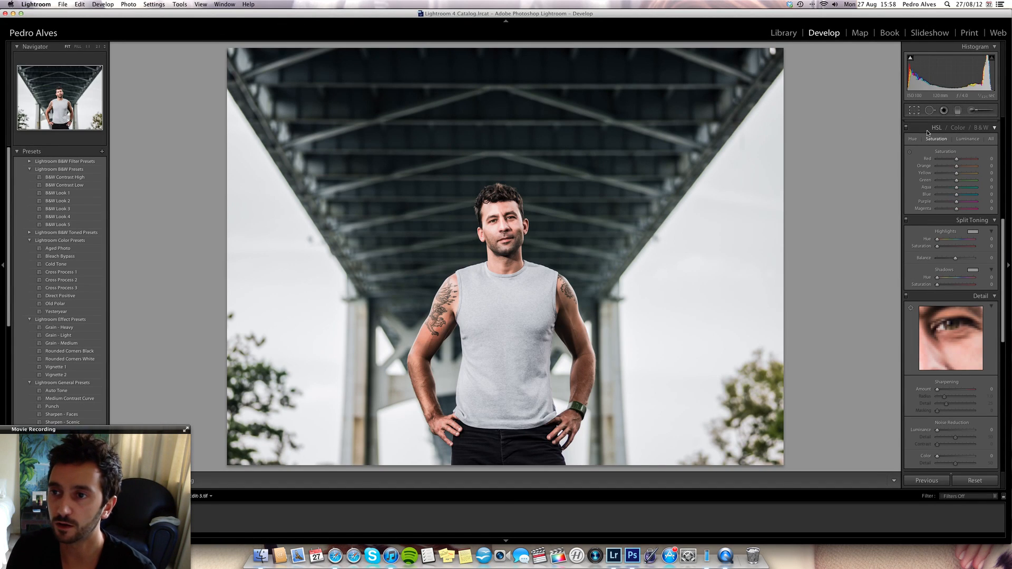
pyautogui.moveTo(783, 48); pyautogui.dragTo(611, 79)
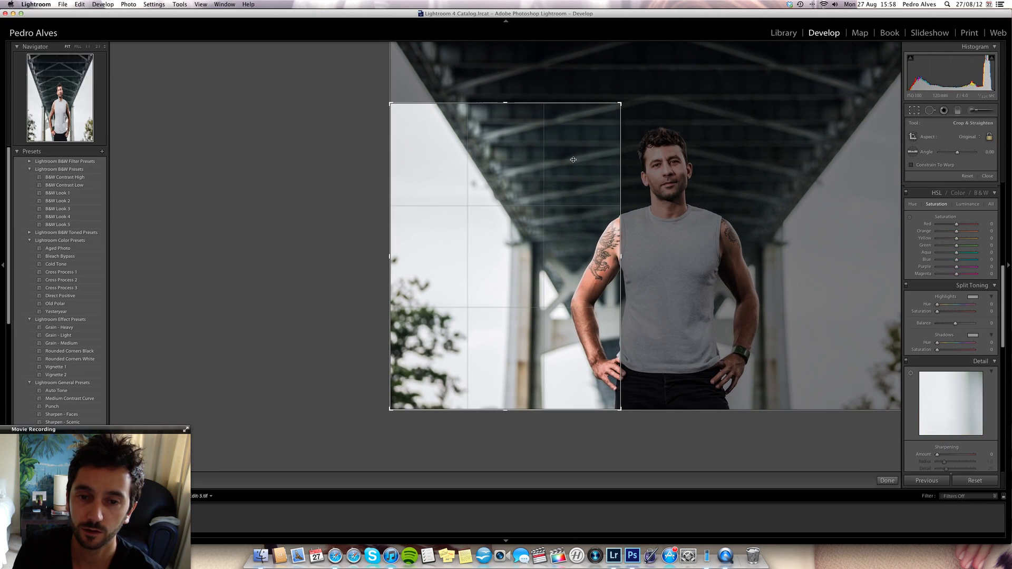
pyautogui.moveTo(518, 256); pyautogui.dragTo(361, 258)
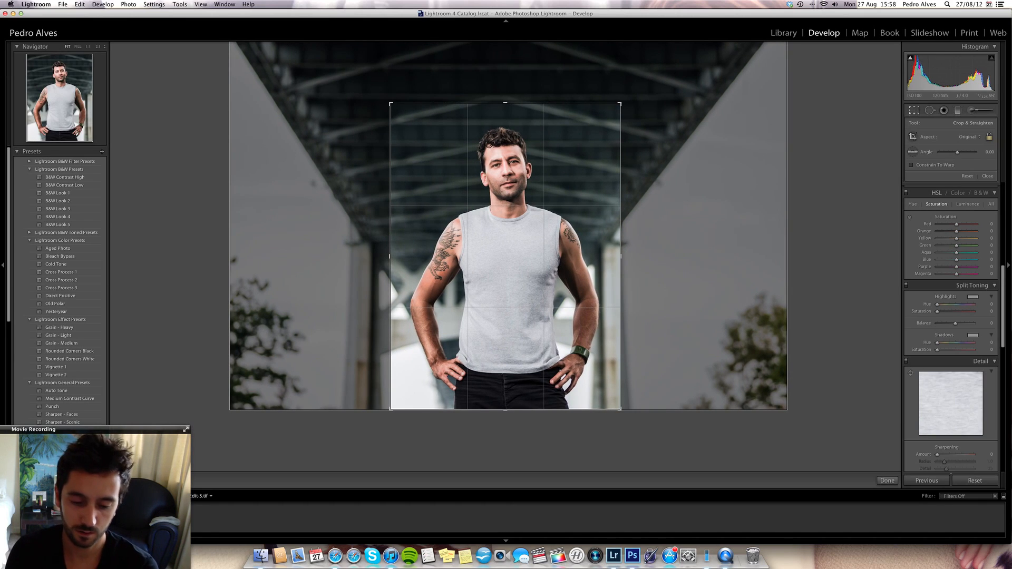
pyautogui.press('Return')
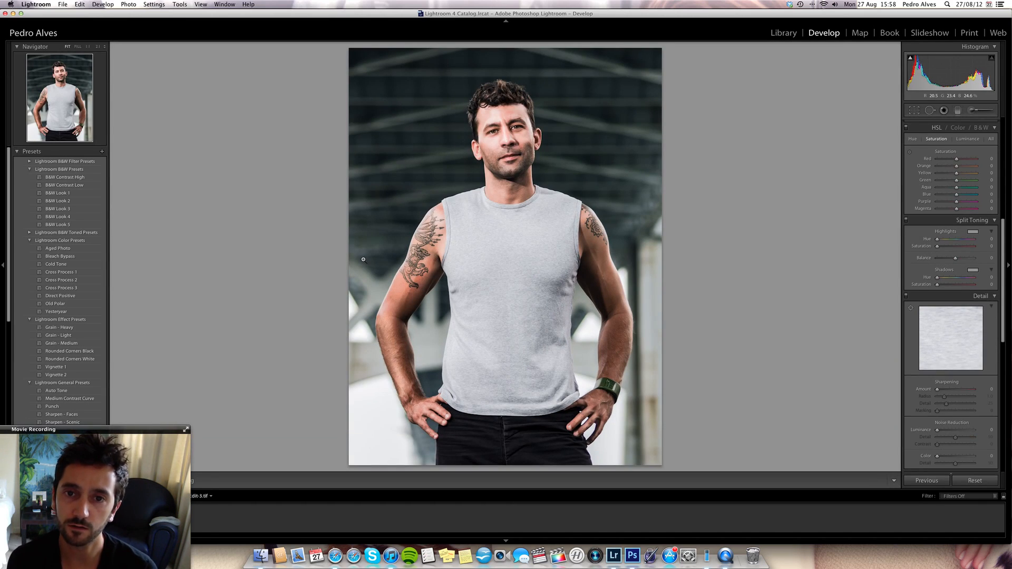